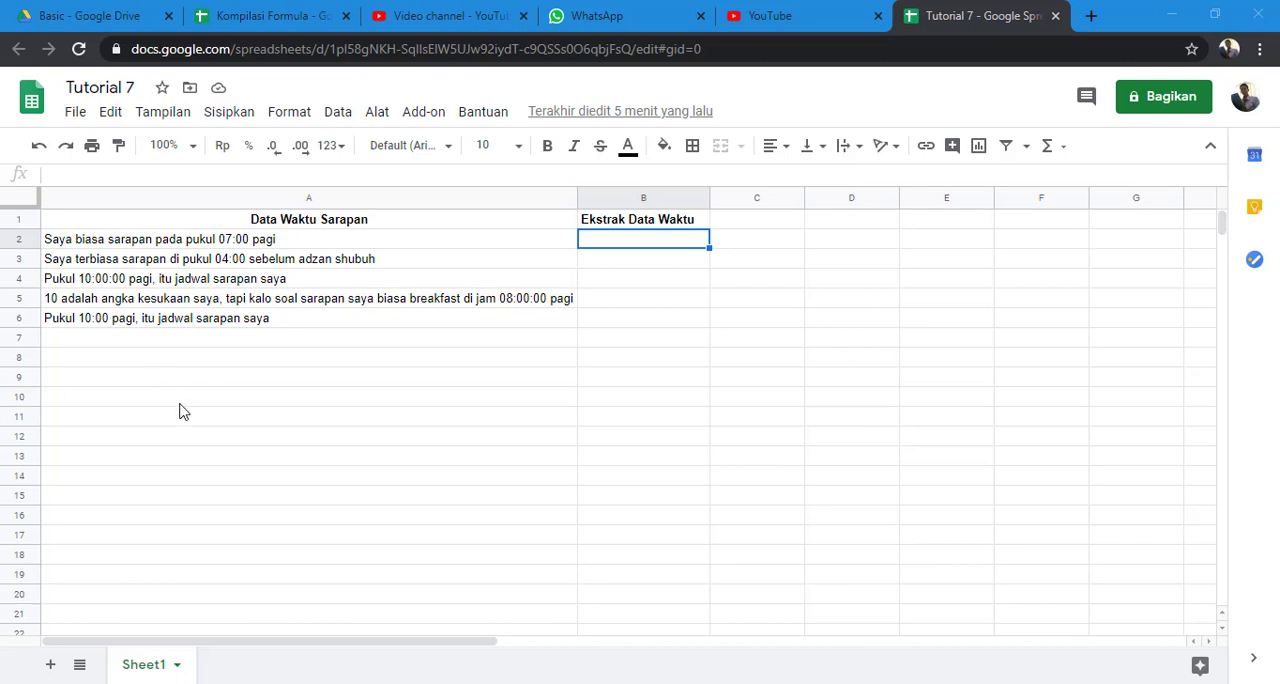
Examine where the time appears in each breakfast sentence in A2:A6 and the empty extraction cell B2.
{"action": "left_click", "coordinate": [268, 243]}
{"action": "left_click", "coordinate": [268, 262]}
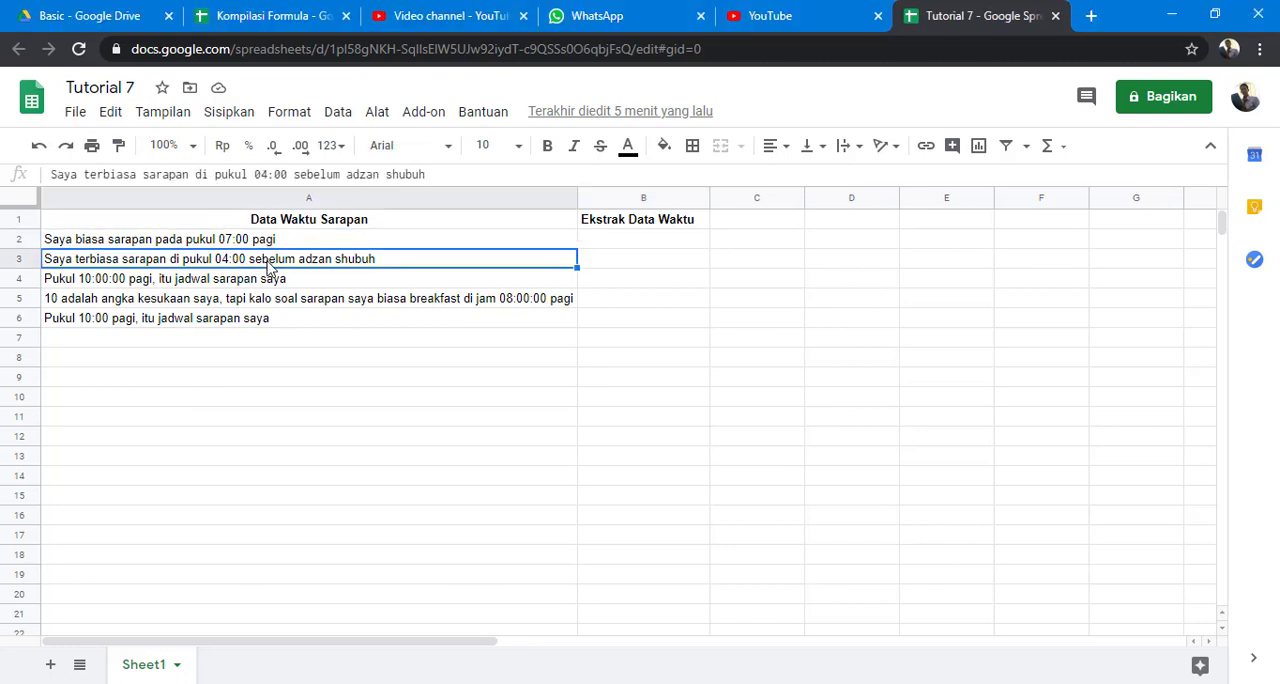
{"action": "left_click", "coordinate": [270, 282]}
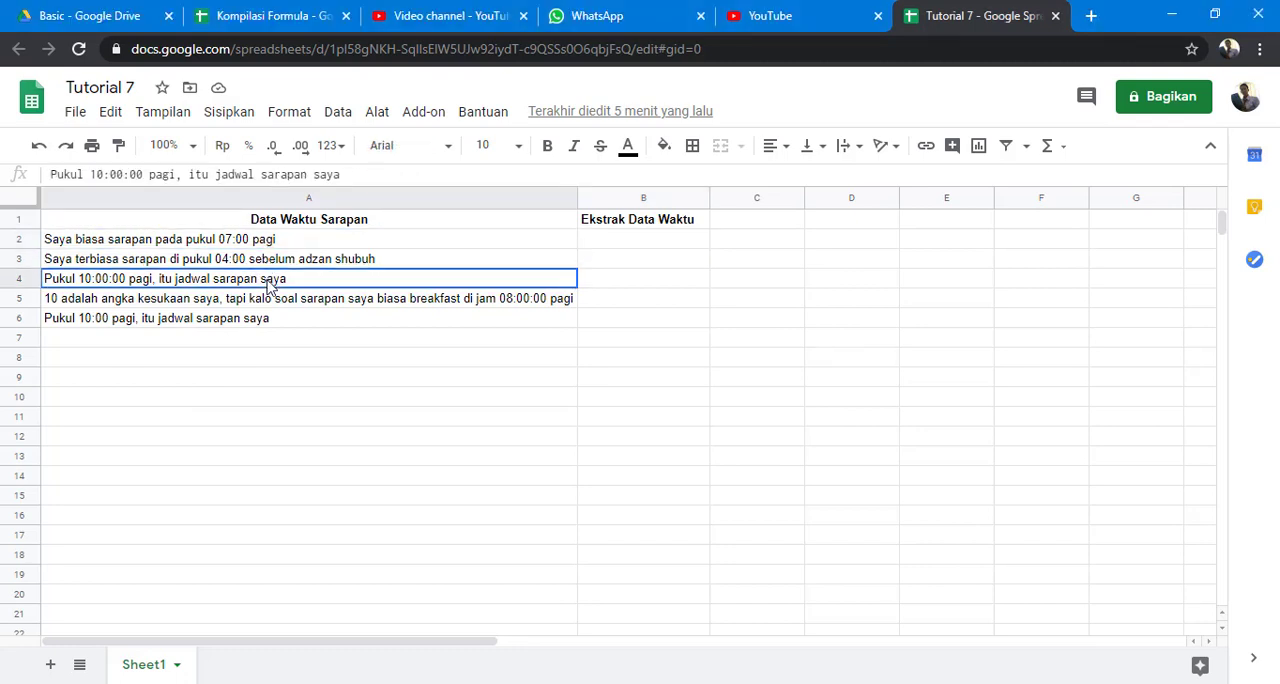
{"action": "left_click", "coordinate": [268, 302]}
{"action": "left_click", "coordinate": [268, 322]}
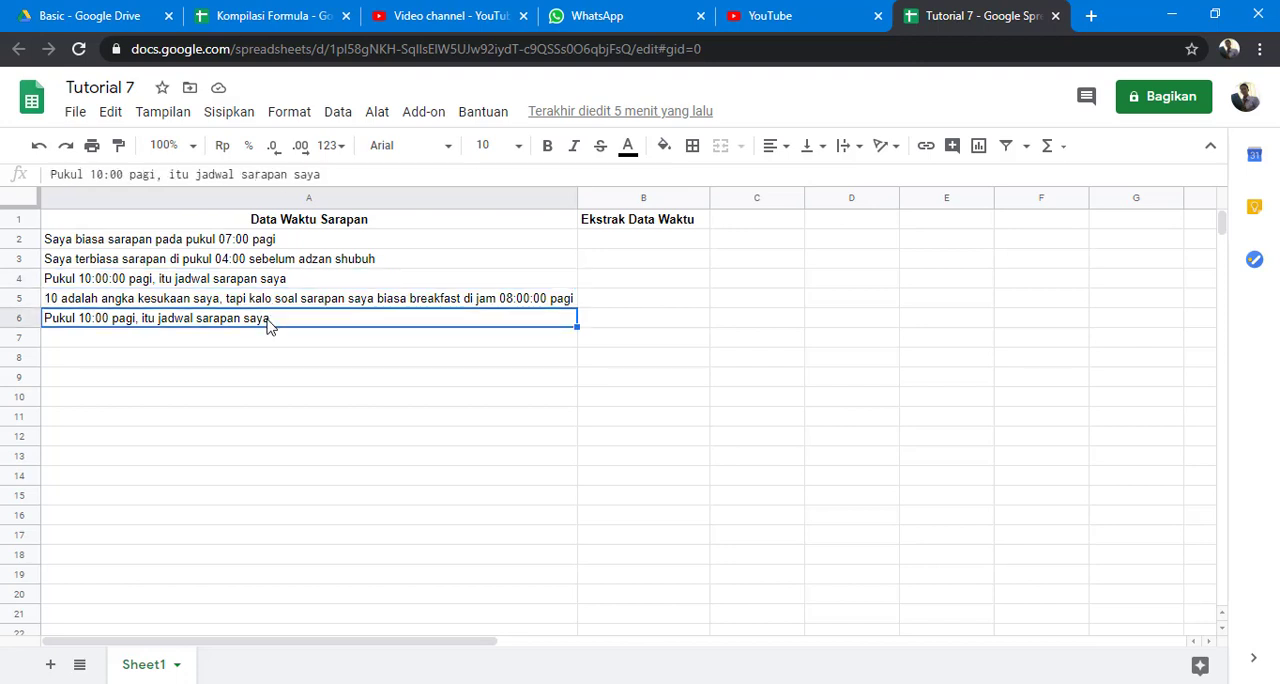
{"action": "left_click", "coordinate": [351, 223]}
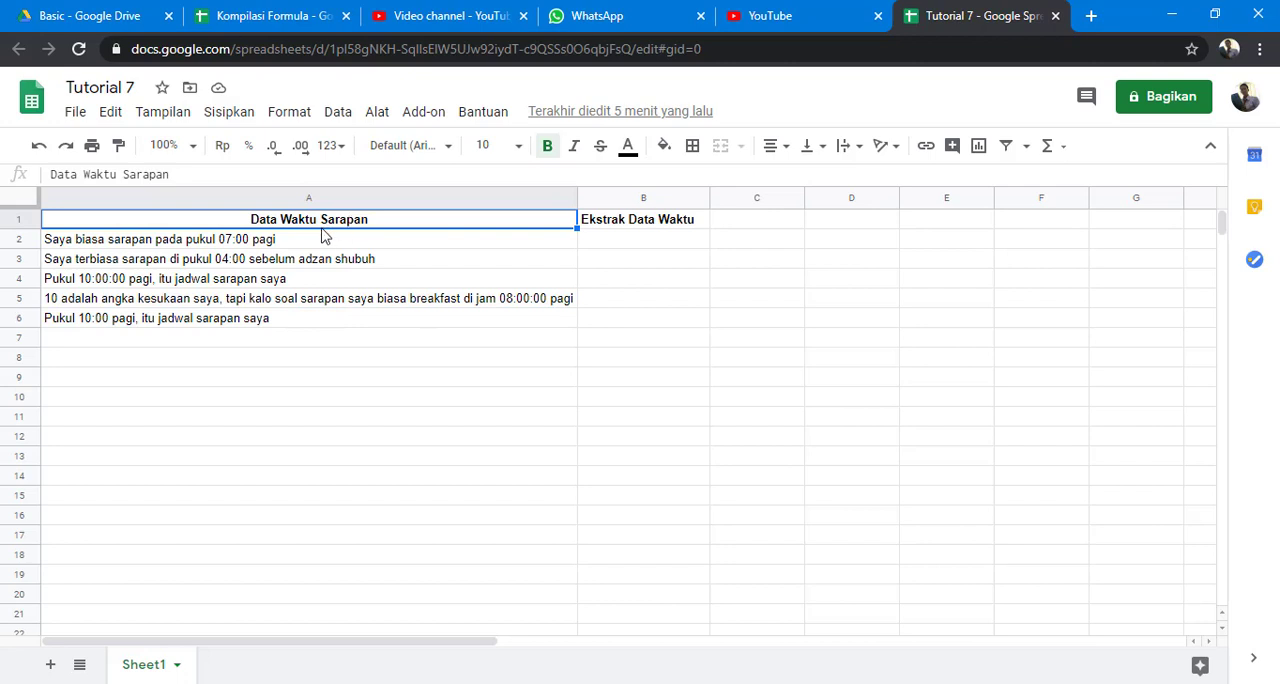
{"action": "left_click", "coordinate": [280, 244]}
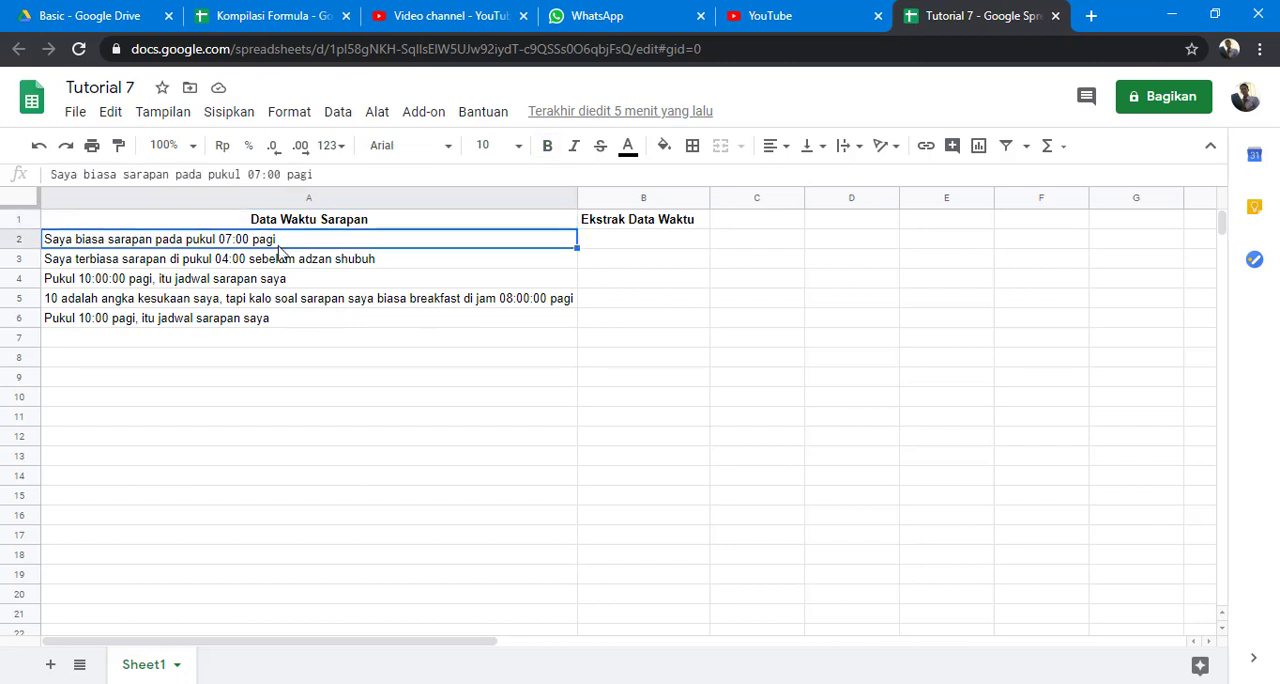
{"action": "left_click", "coordinate": [276, 266]}
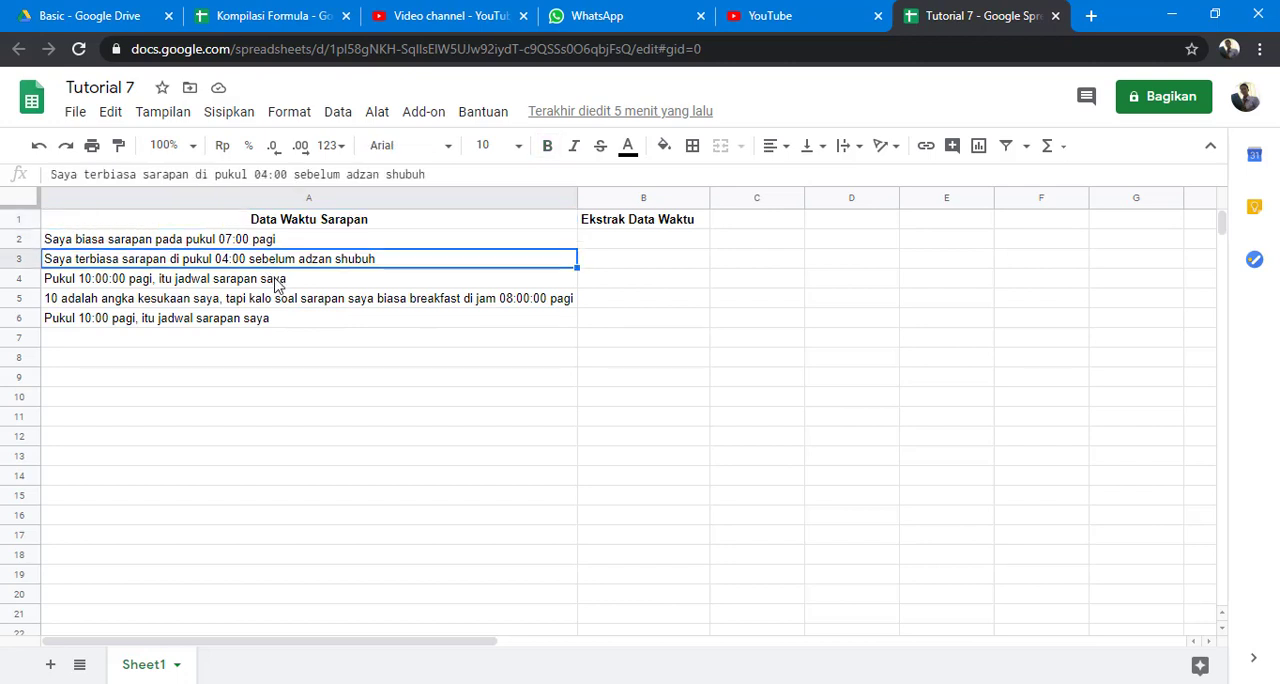
{"action": "left_click", "coordinate": [278, 284]}
{"action": "left_click", "coordinate": [279, 302]}
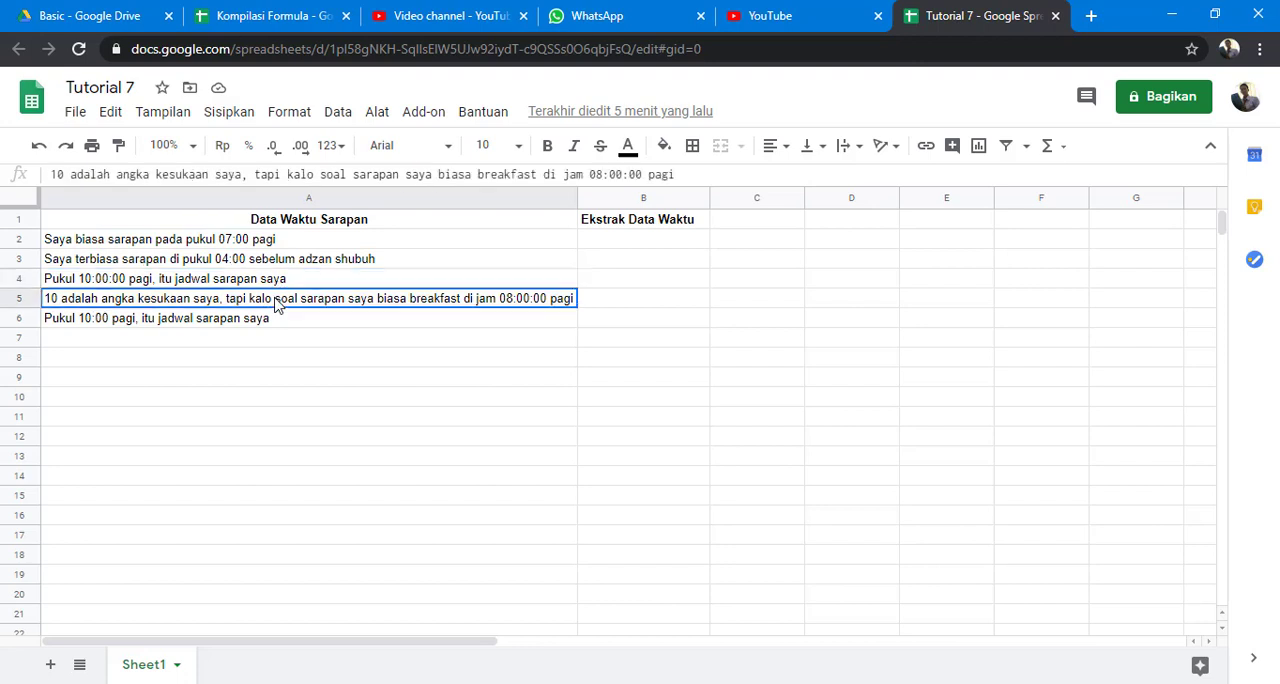
{"action": "left_click", "coordinate": [277, 328]}
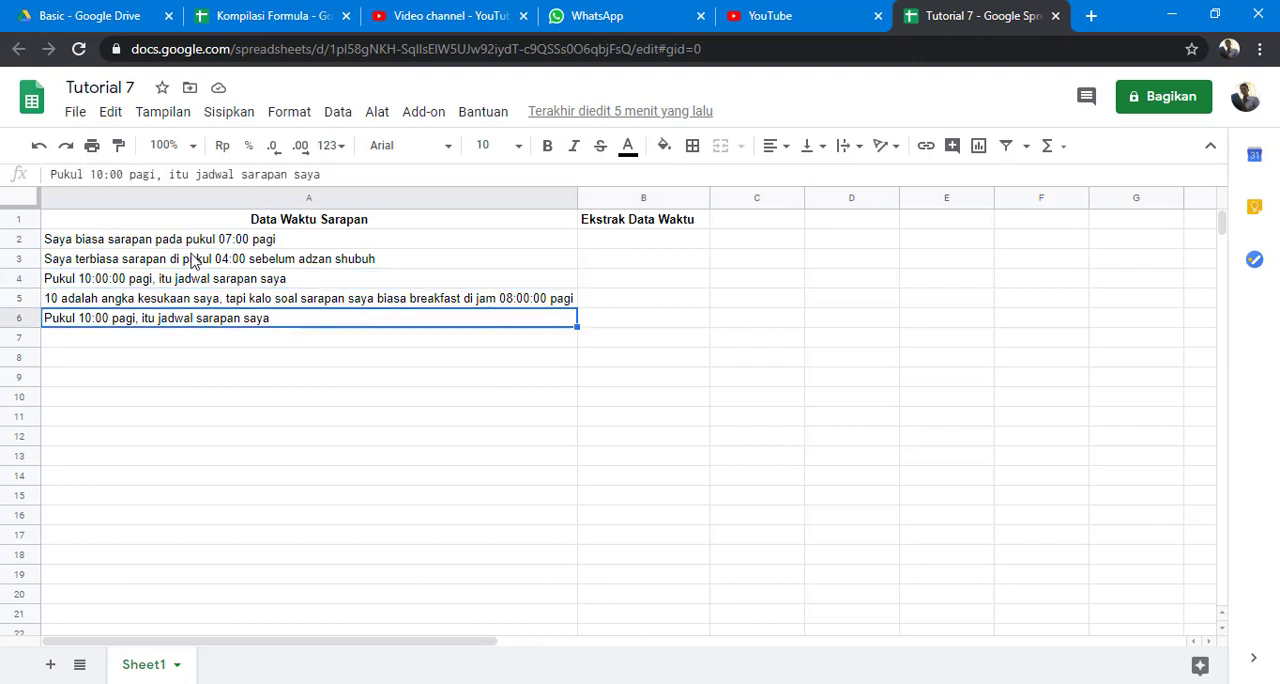
{"action": "left_click", "coordinate": [129, 246]}
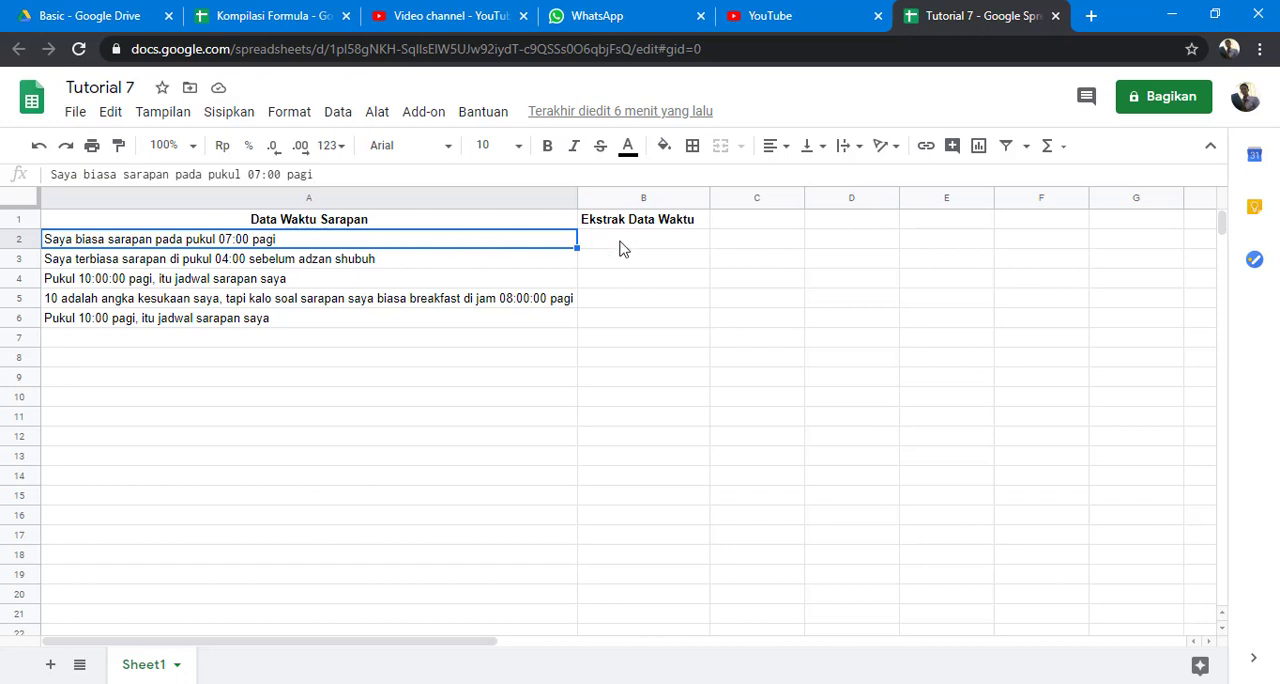
{"action": "left_click", "coordinate": [620, 244]}
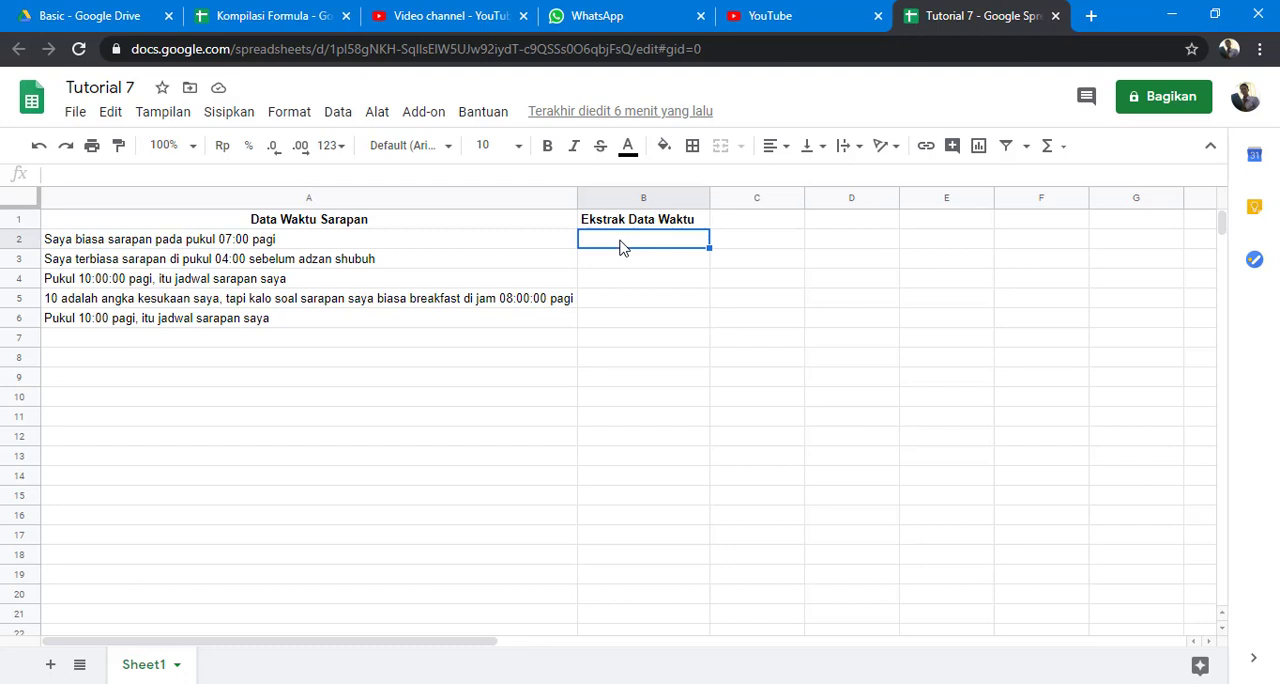
{"action": "left_click", "coordinate": [462, 245]}
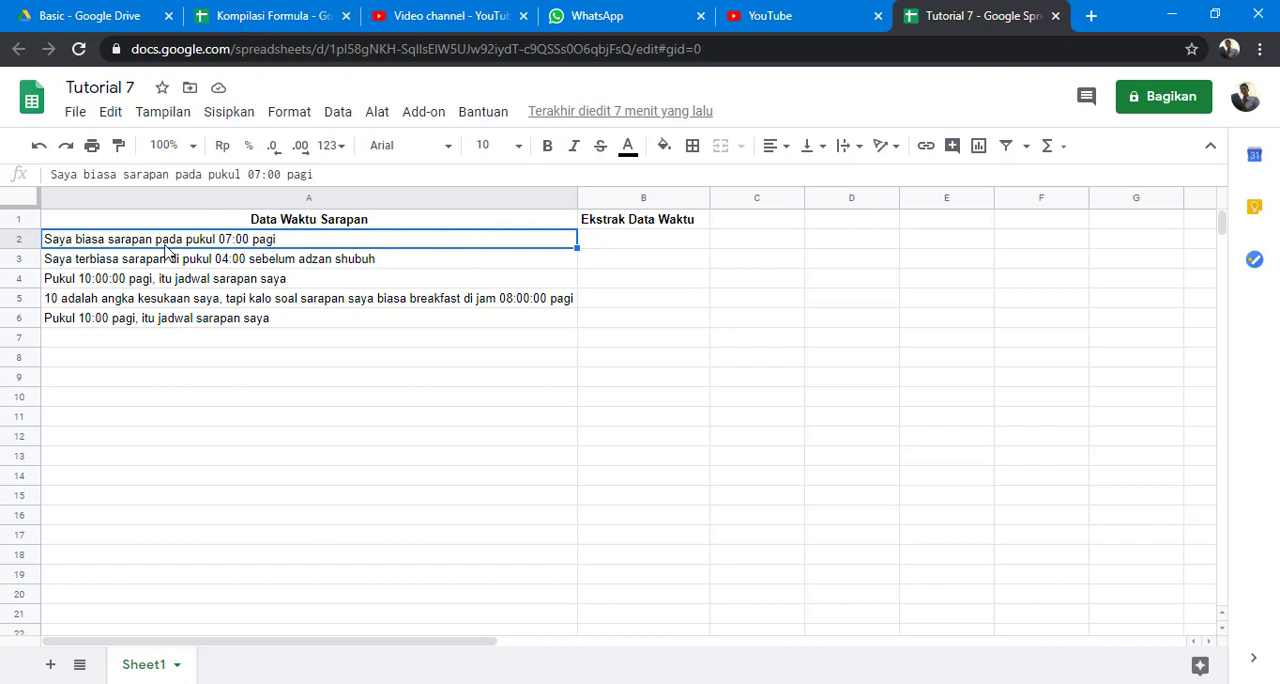
Enter the formula =RIGHT(A2;10) in B2 to extract the last ten characters of the first sentence.
{"action": "left_click", "coordinate": [627, 247]}
{"action": "type", "text": "="}
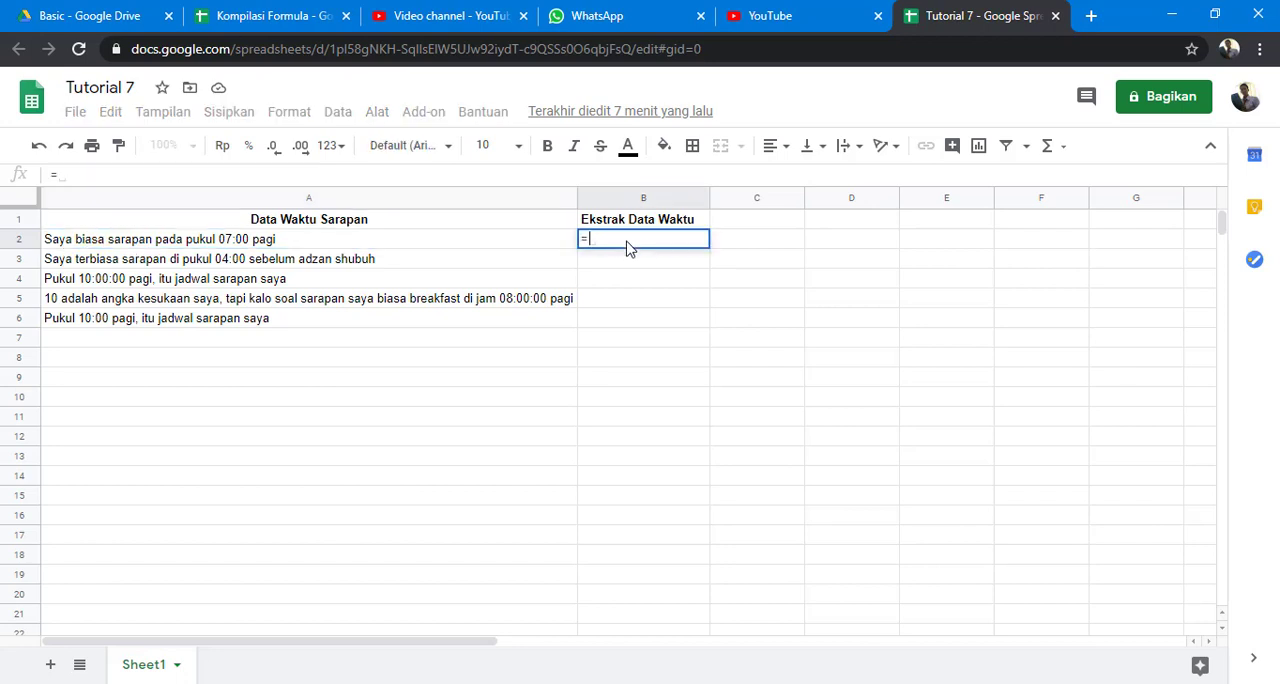
{"action": "type", "text": "righ"}
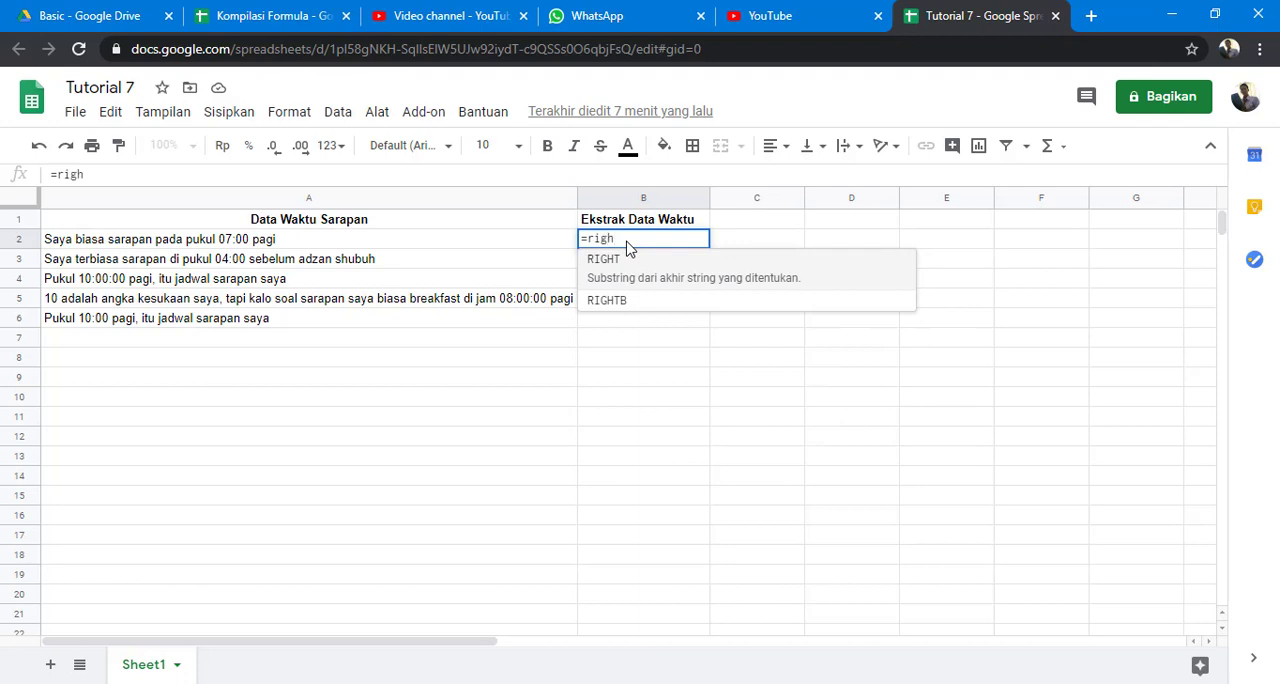
{"action": "key", "text": "Tab"}
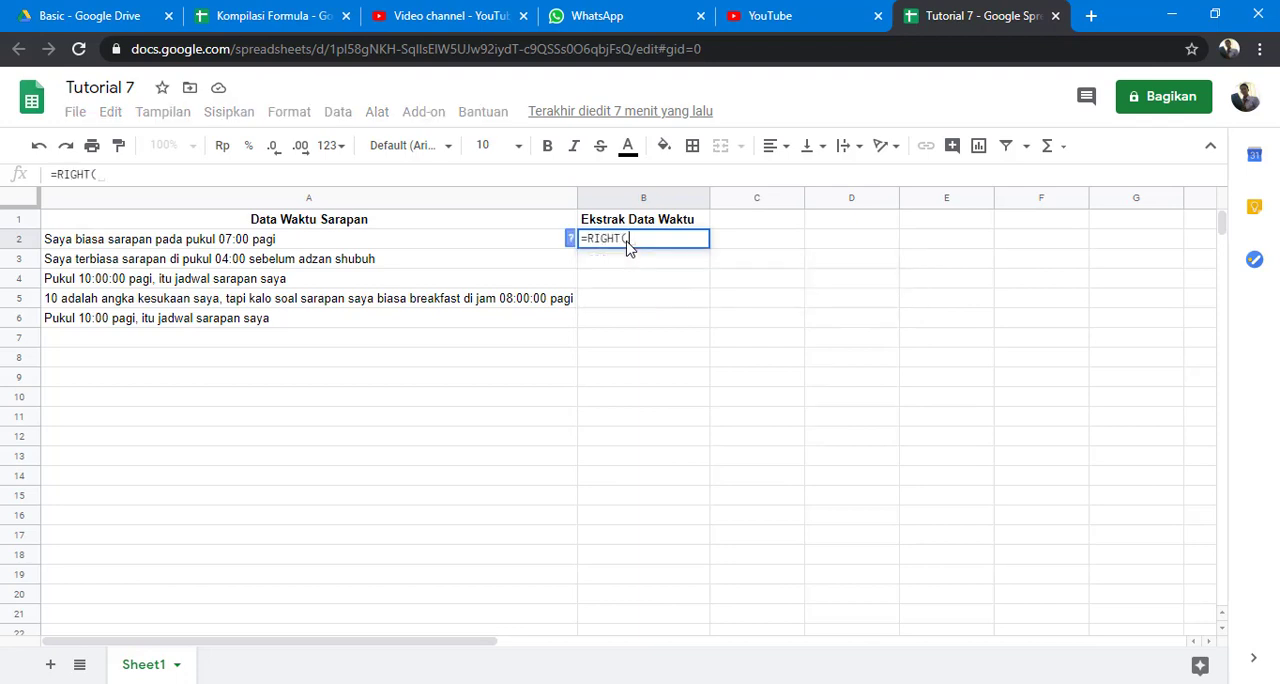
{"action": "left_click", "coordinate": [436, 247]}
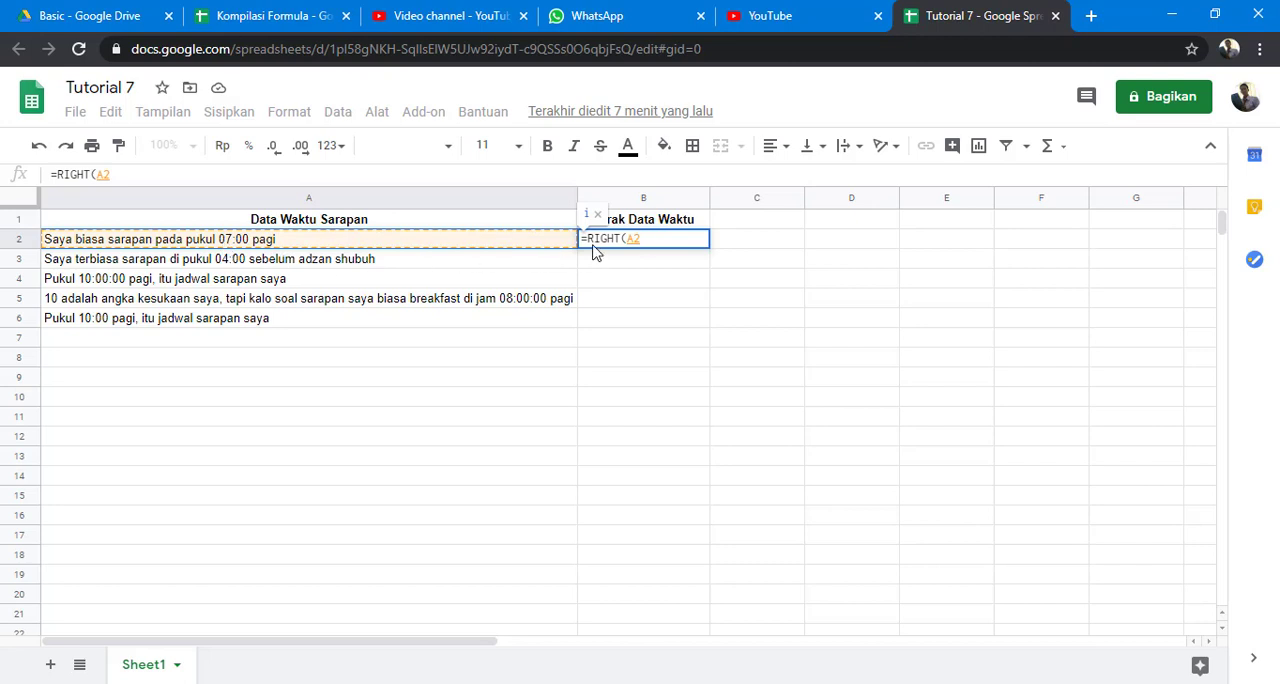
{"action": "type", "text": ";"}
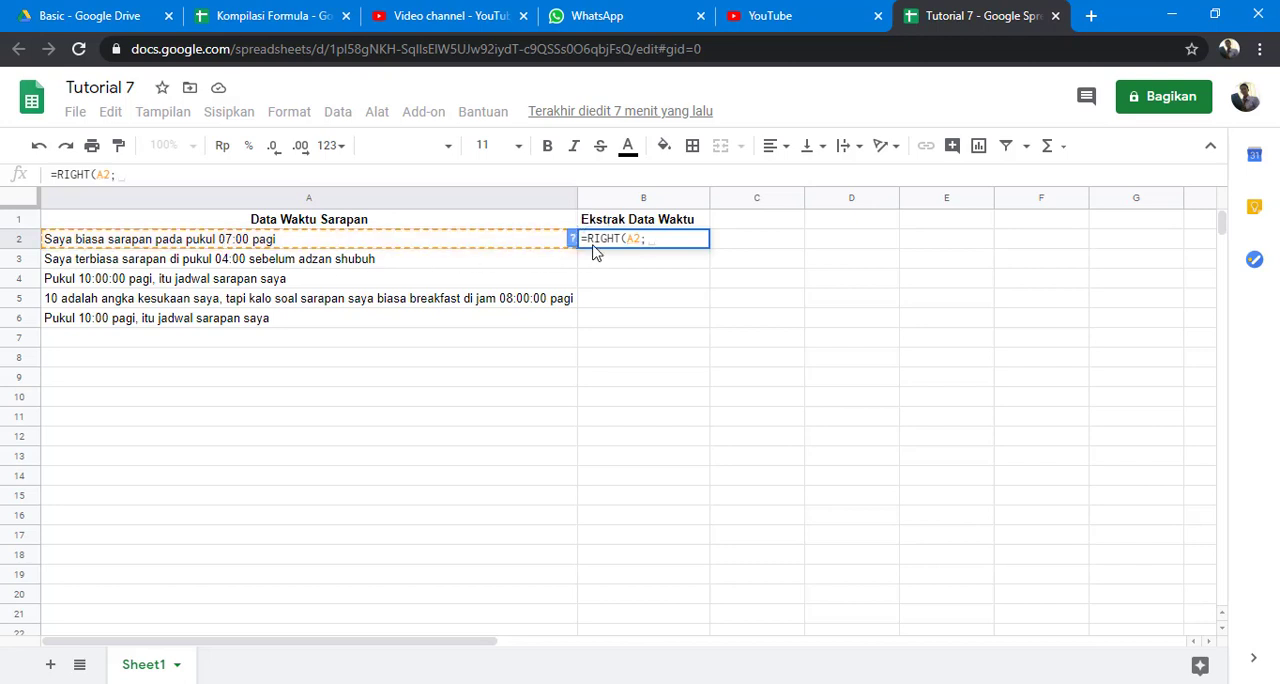
{"action": "type", "text": "9"}
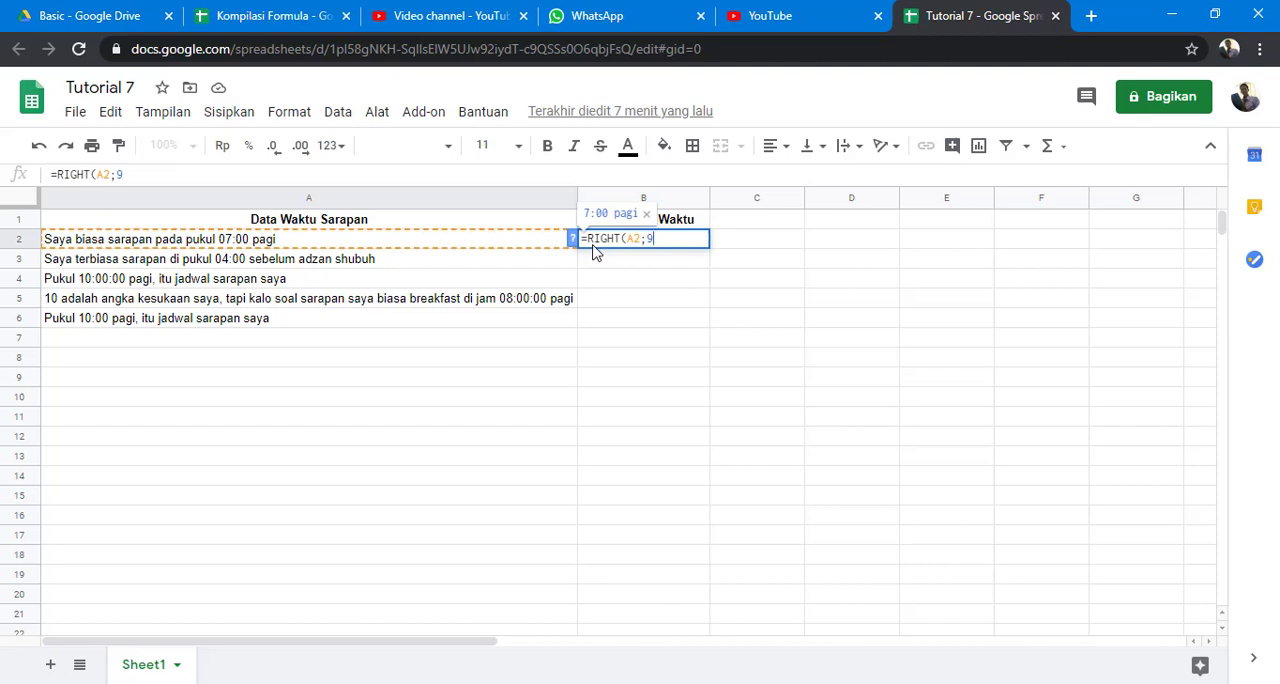
{"action": "key", "text": "BackSpace"}
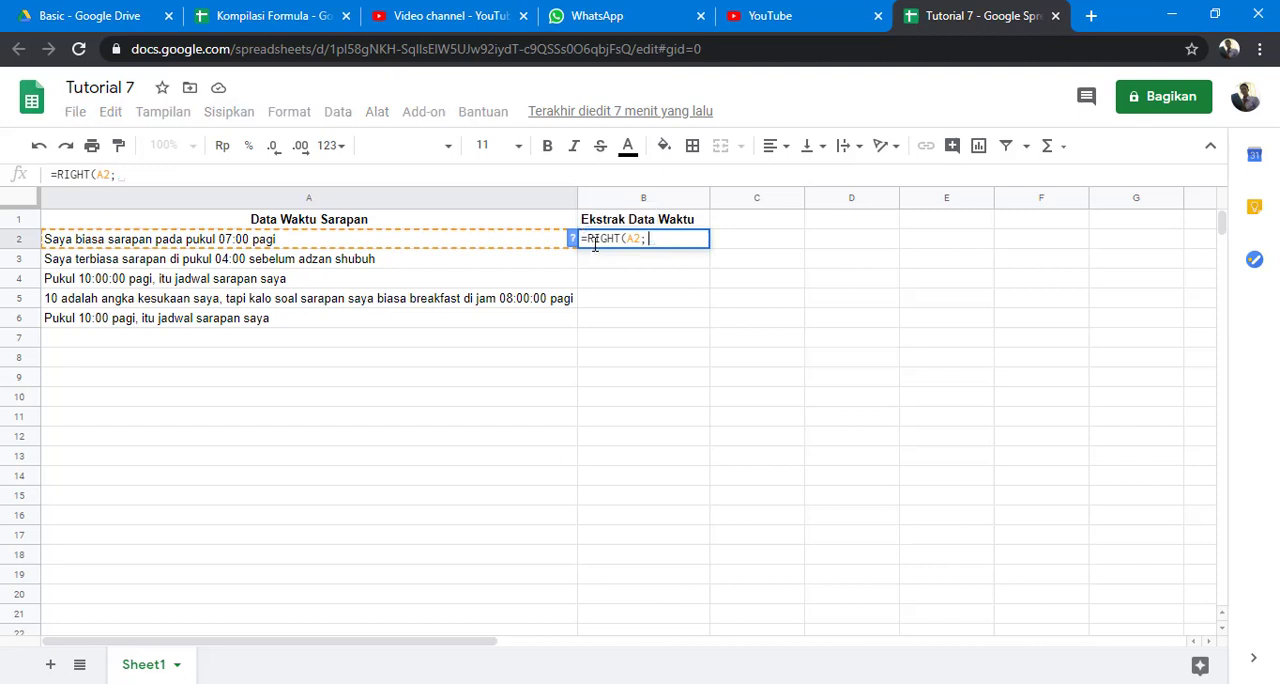
{"action": "type", "text": "10"}
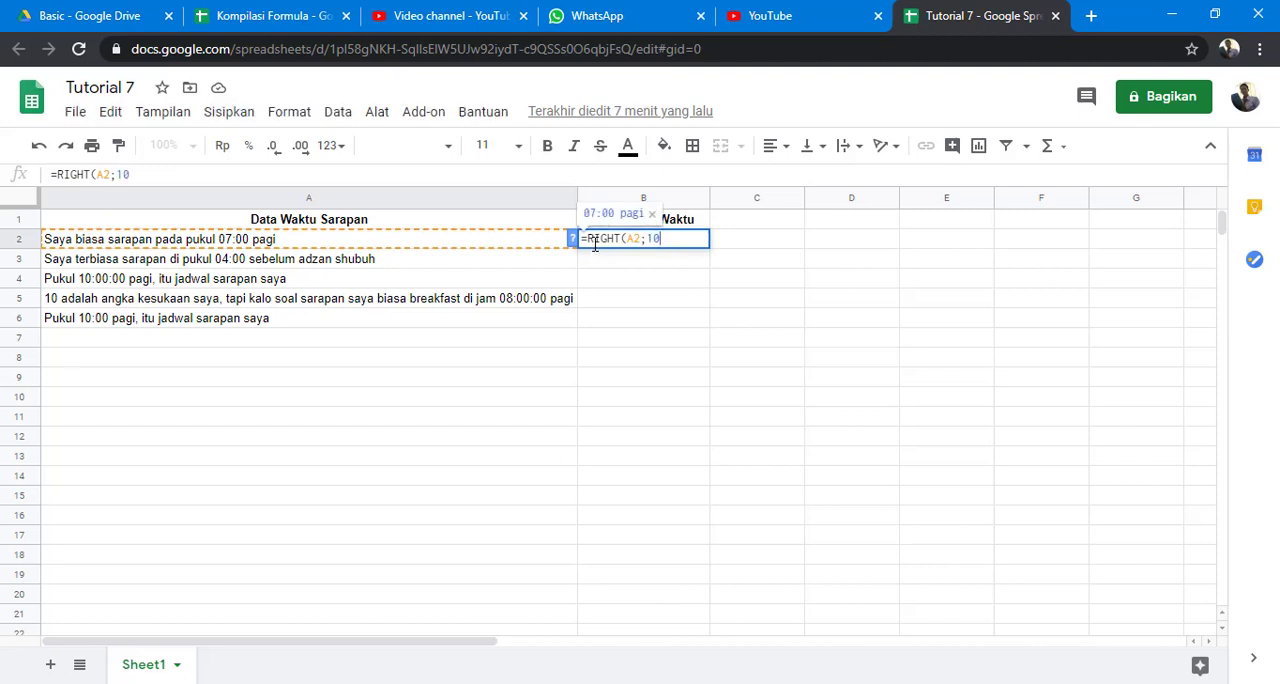
{"action": "type", "text": ")"}
{"action": "key", "text": "Return"}
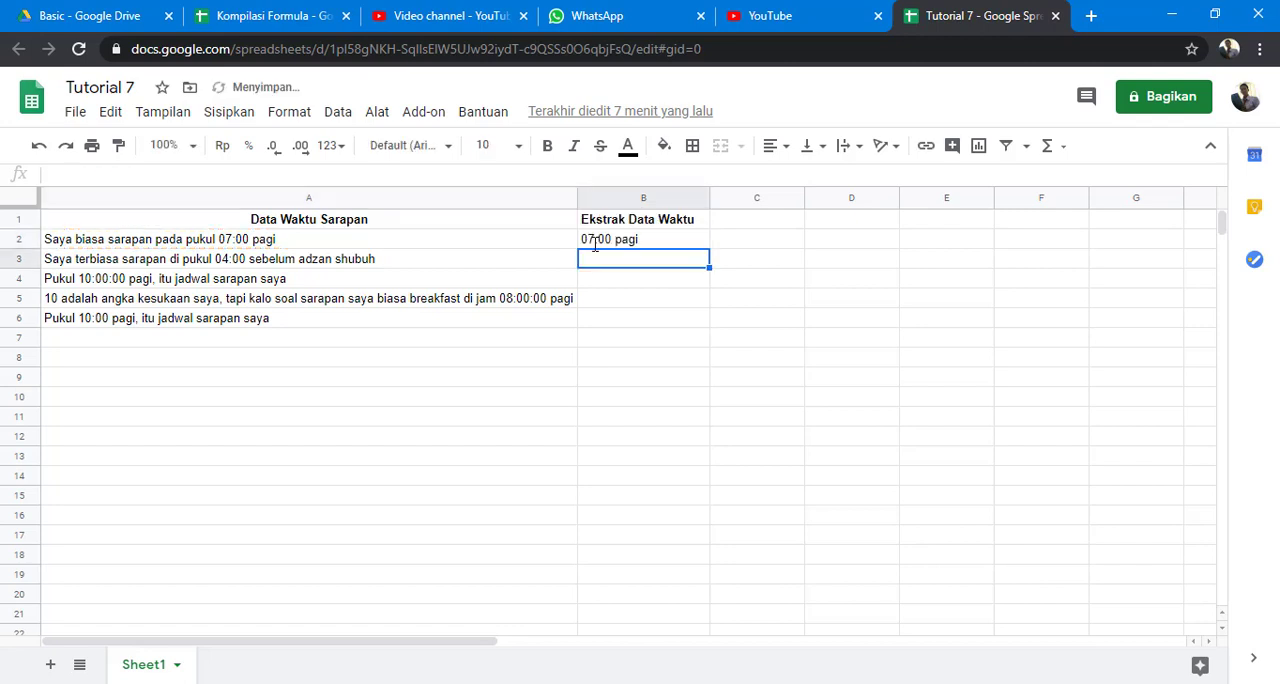
Replace the RIGHT function with MID in the B2 formula.
{"action": "left_click", "coordinate": [598, 246]}
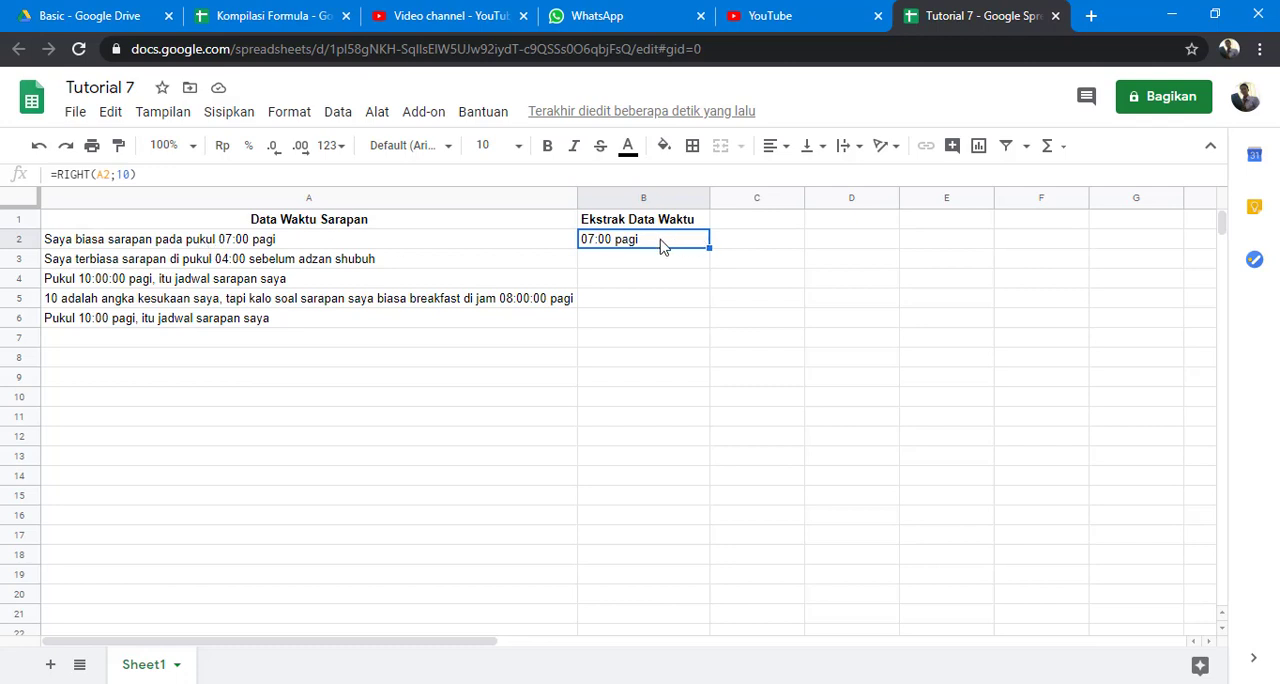
{"action": "left_click", "coordinate": [144, 174]}
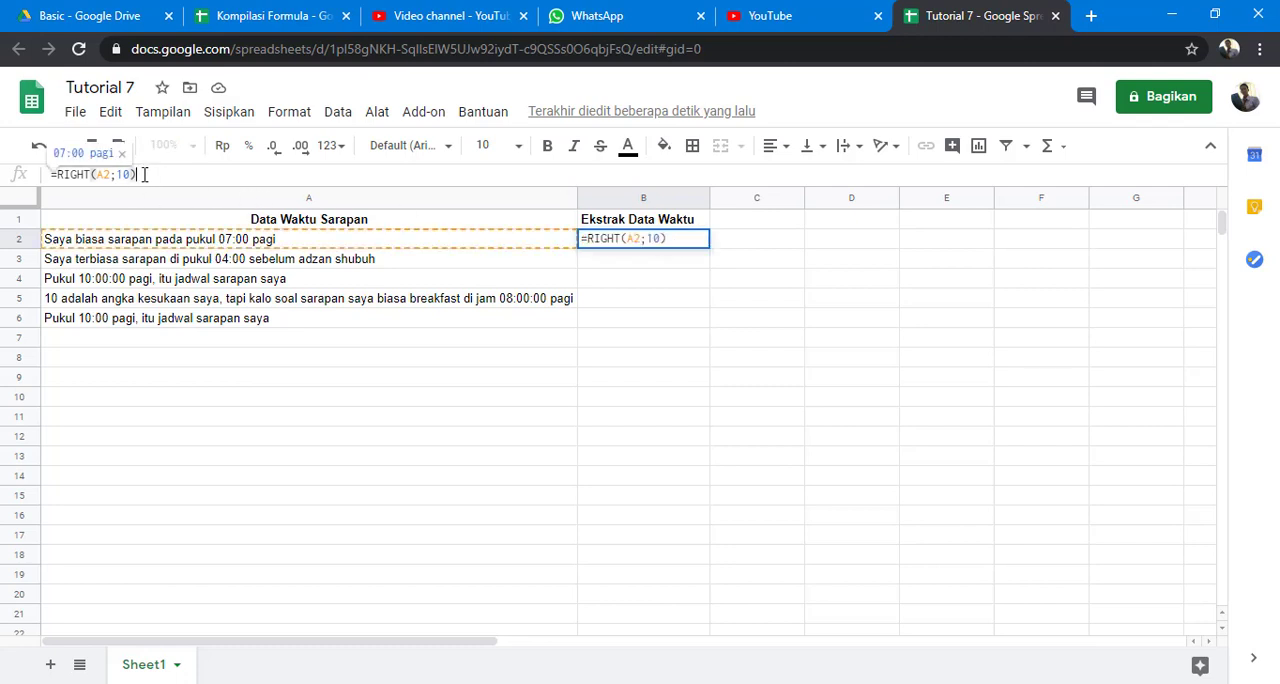
{"action": "double_click", "coordinate": [76, 174]}
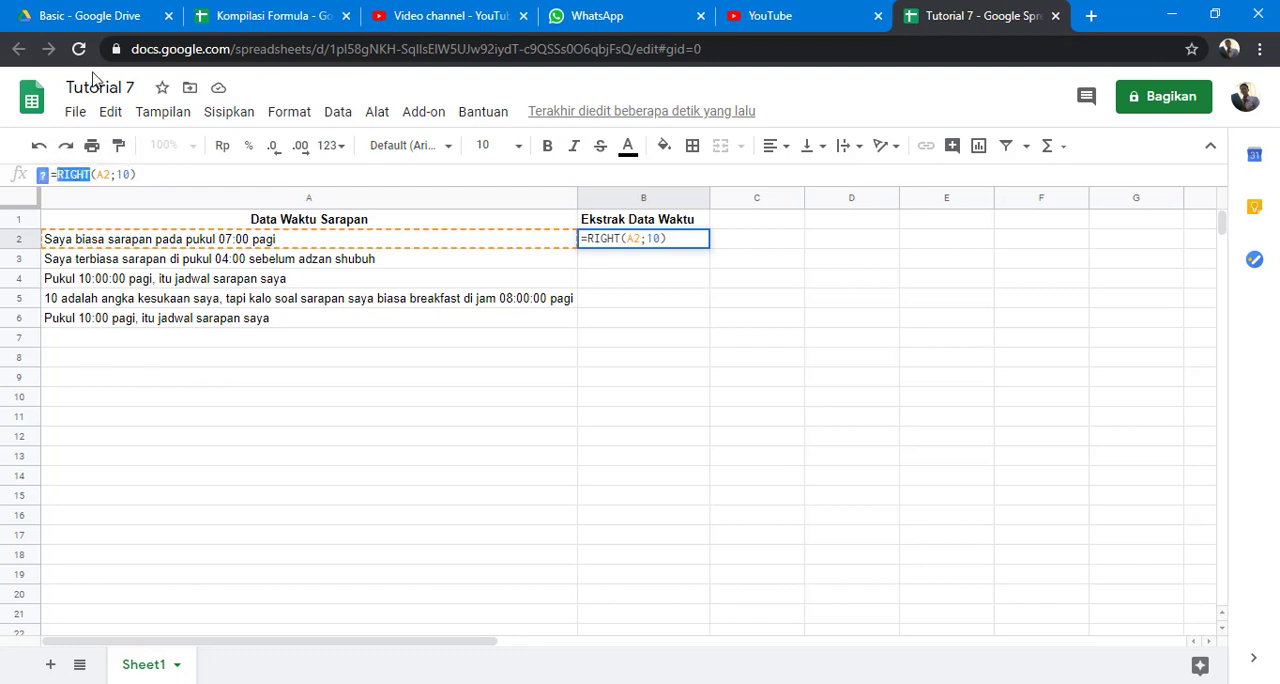
{"action": "type", "text": "mid"}
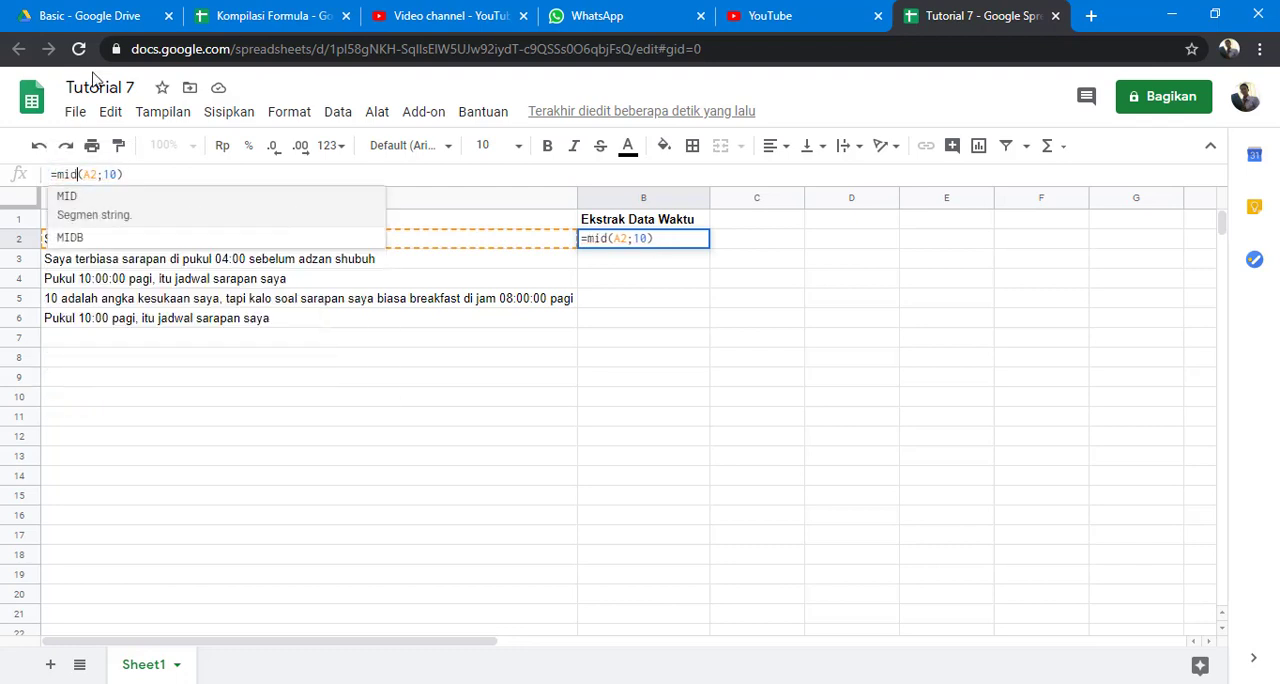
Set the MID start position to 31 and the length to 5, completing B2 as =mid(A2;31;5).
{"action": "key", "text": "Right"}
{"action": "key", "text": "Right"}
{"action": "key", "text": "Right"}
{"action": "key", "text": "Right"}
{"action": "key", "text": "Right"}
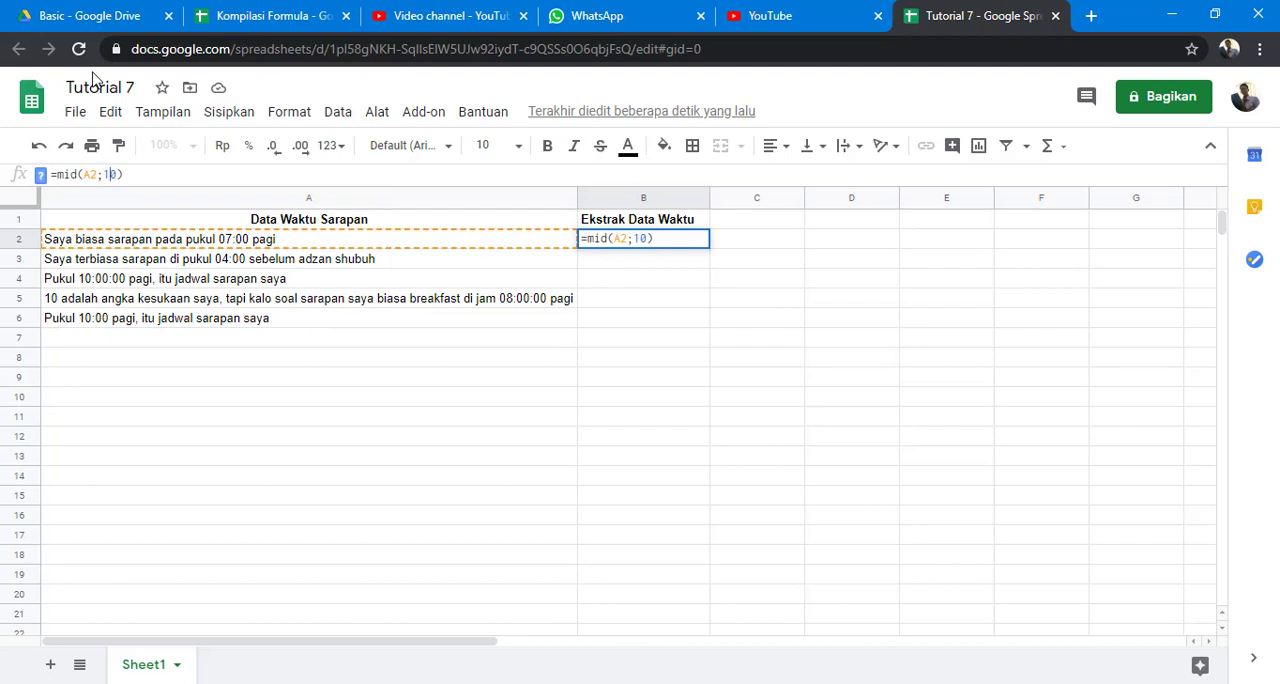
{"action": "key", "text": "shift+Right"}
{"action": "key", "text": "BackSpace"}
{"action": "key", "text": "BackSpace"}
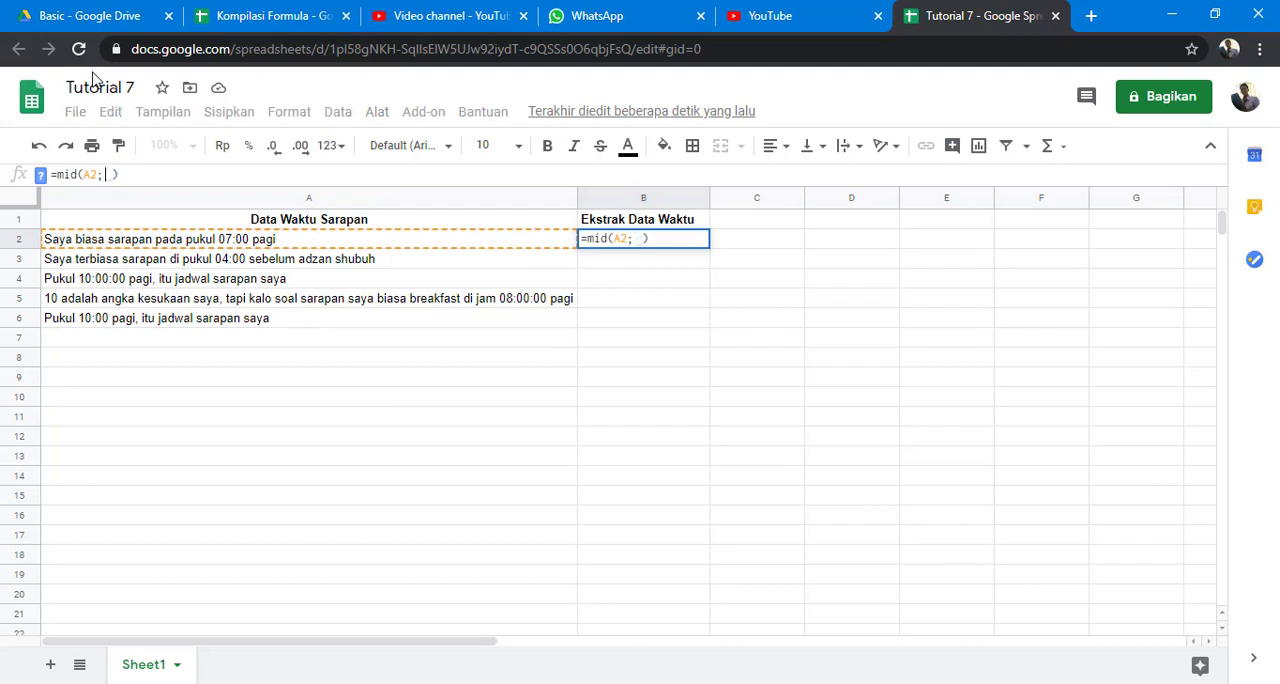
{"action": "type", "text": "31"}
{"action": "key", "text": "BackSpace"}
{"action": "key", "text": "BackSpace"}
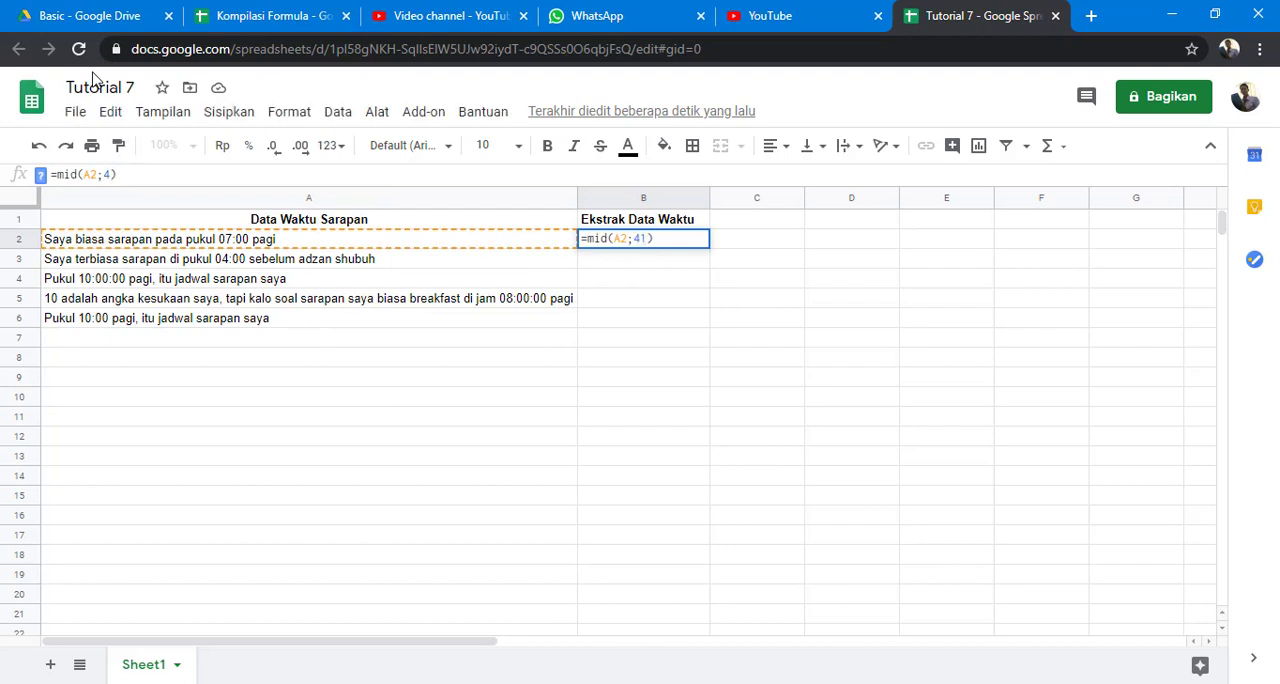
{"action": "type", "text": "31;"}
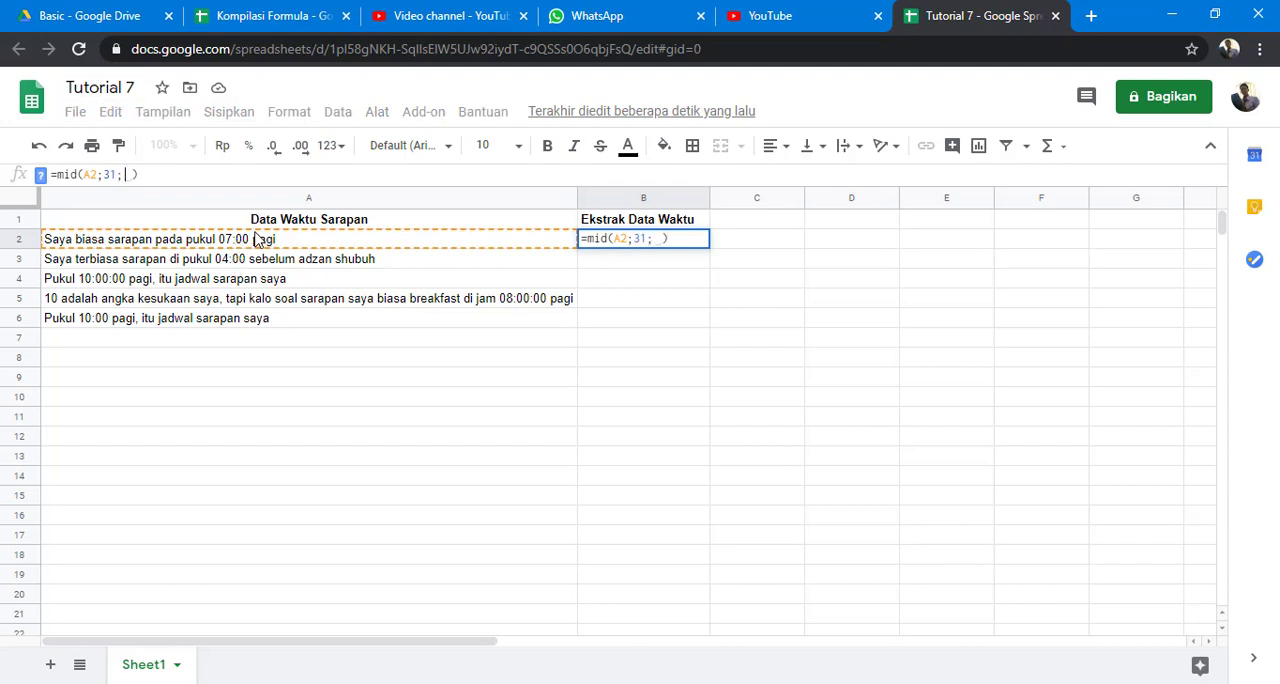
{"action": "type", "text": "5"}
{"action": "key", "text": "Return"}
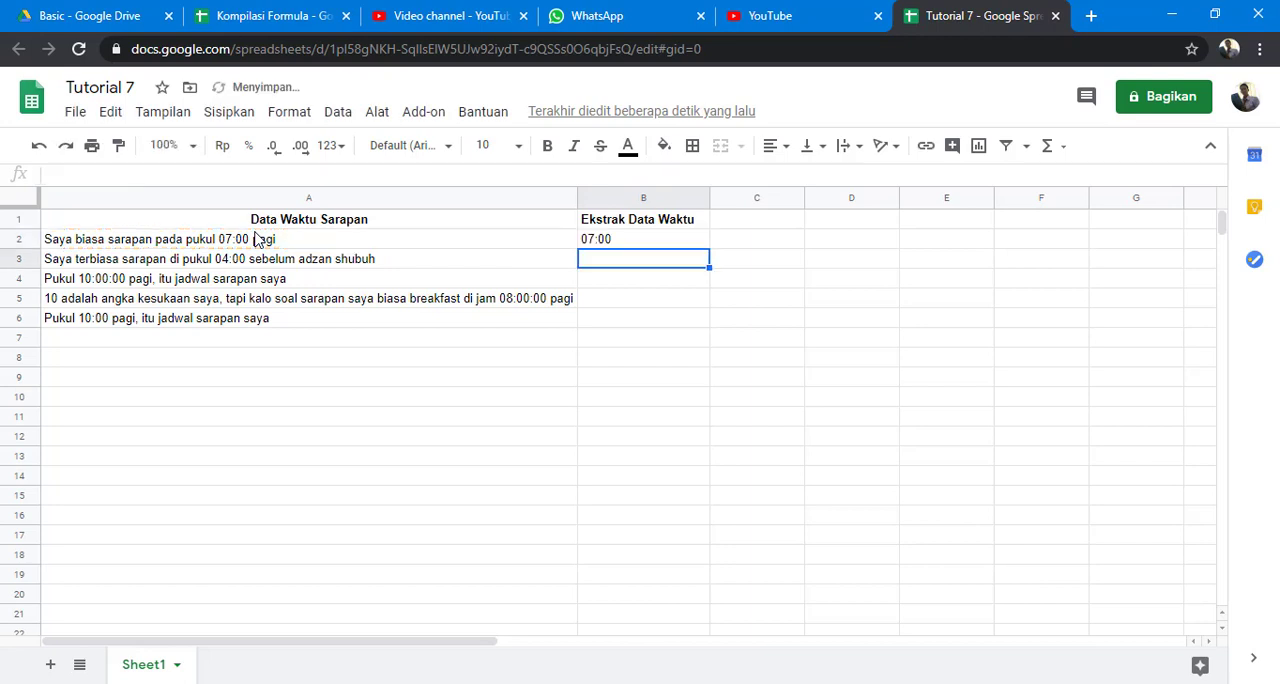
Copy the MID formula from B2 down through B6 and check the result in each row.
{"action": "left_click", "coordinate": [612, 244]}
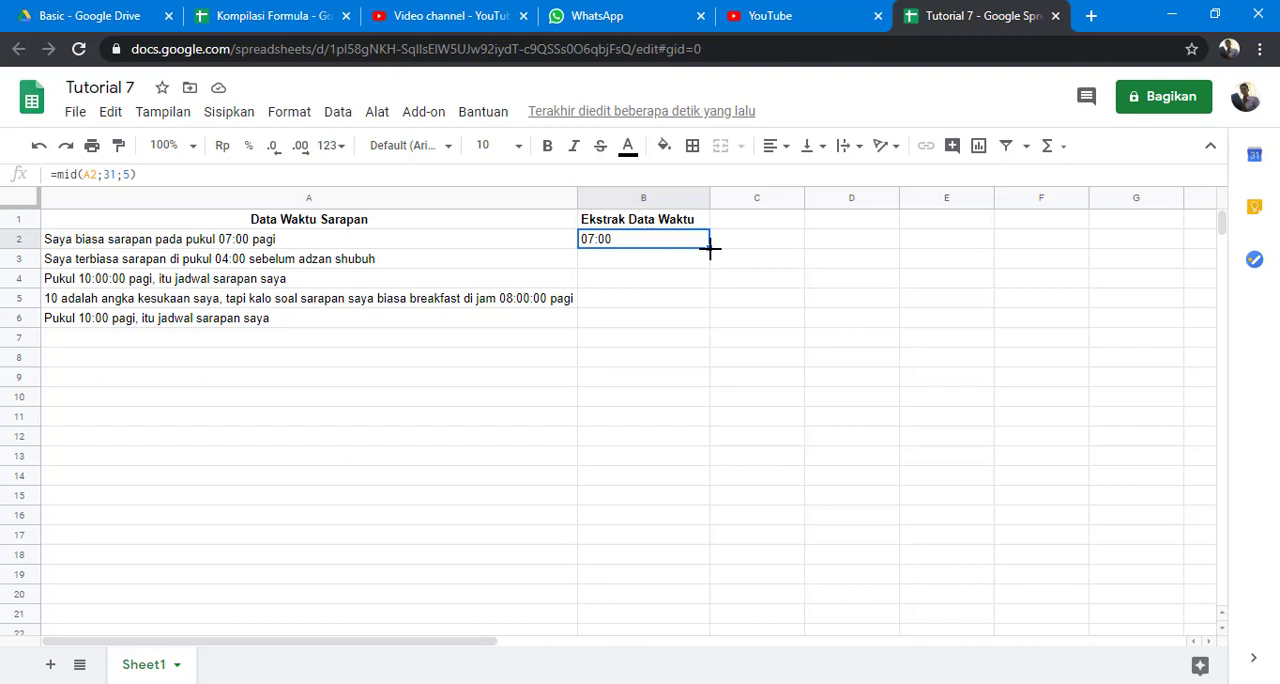
{"action": "left_click_drag", "start_coordinate": [709, 250], "coordinate": [711, 322]}
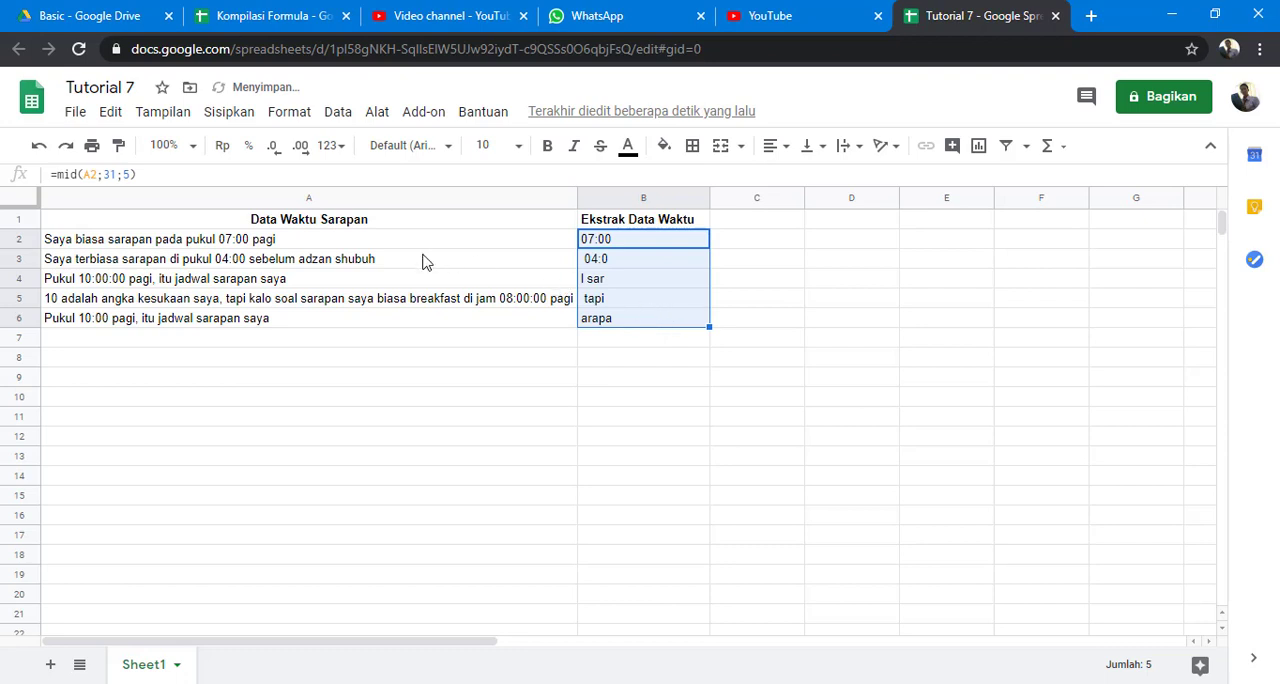
{"action": "left_click", "coordinate": [636, 245]}
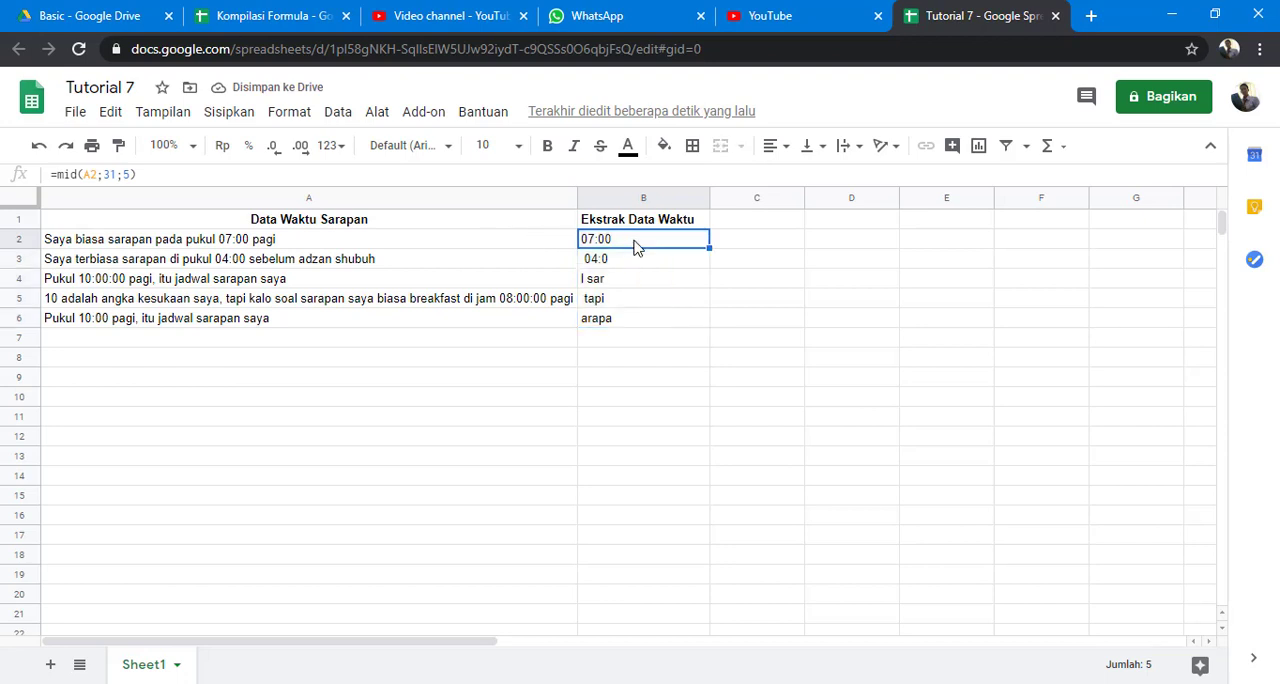
{"action": "left_click", "coordinate": [632, 262]}
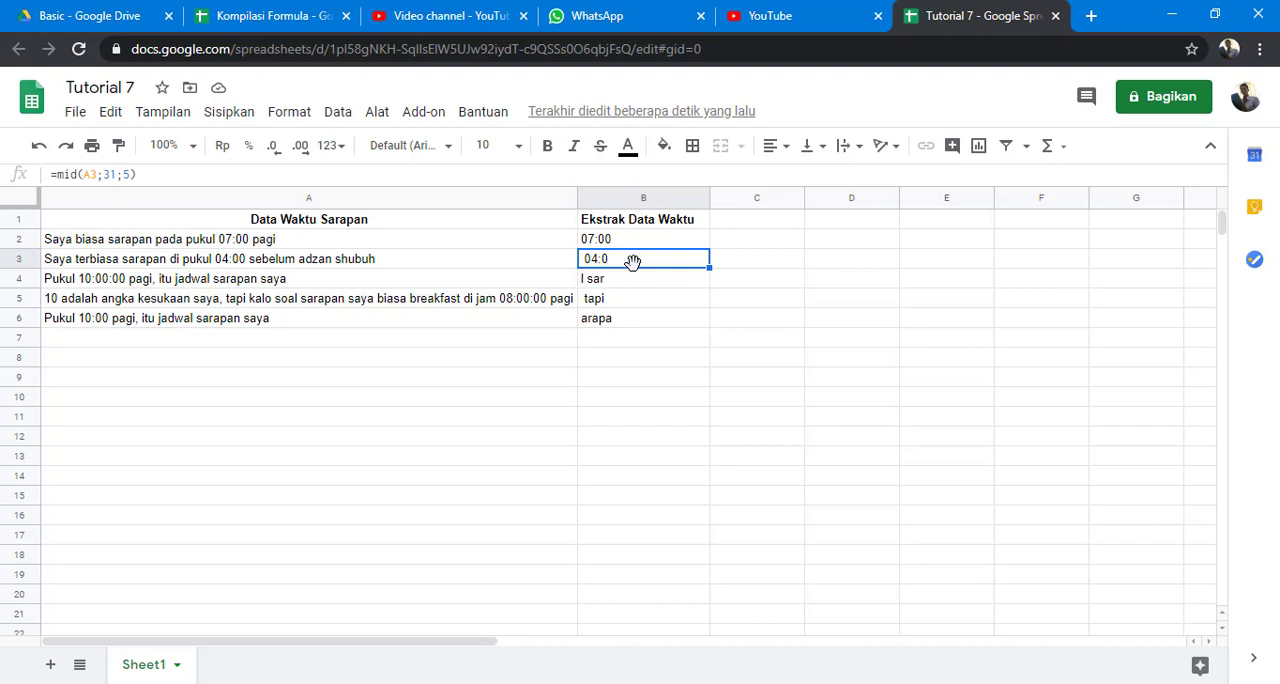
{"action": "left_click", "coordinate": [620, 282]}
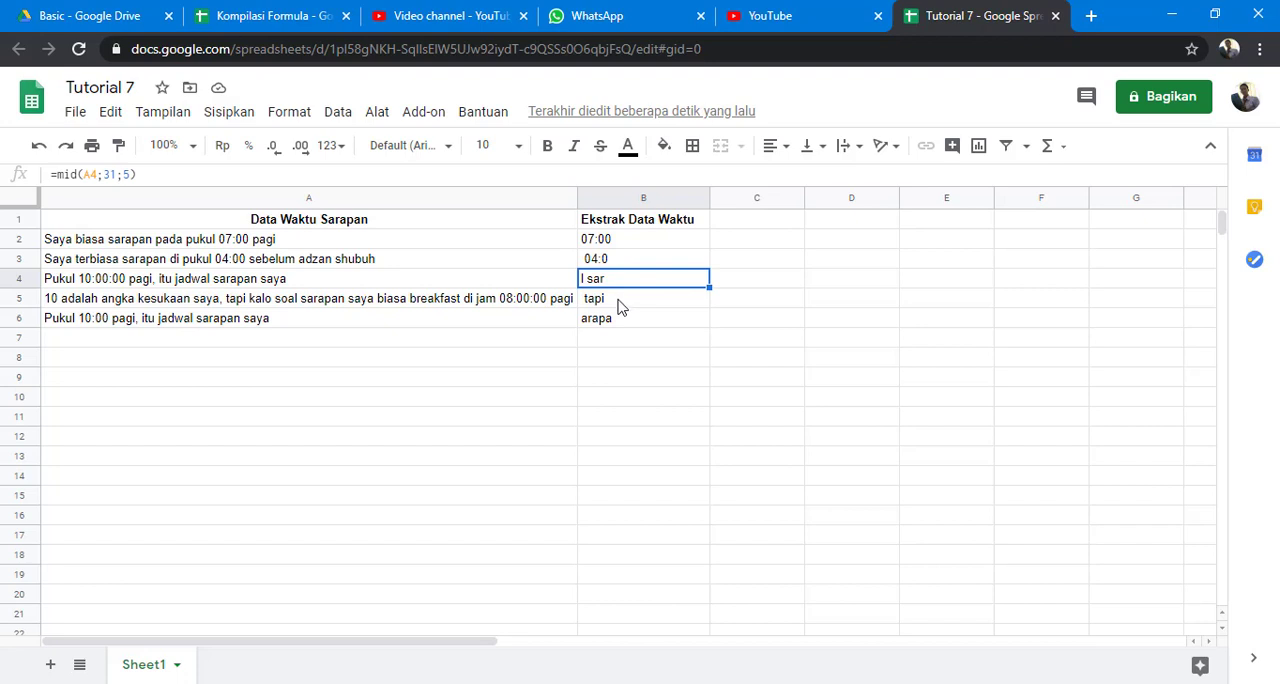
{"action": "left_click", "coordinate": [620, 302]}
{"action": "left_click", "coordinate": [620, 320]}
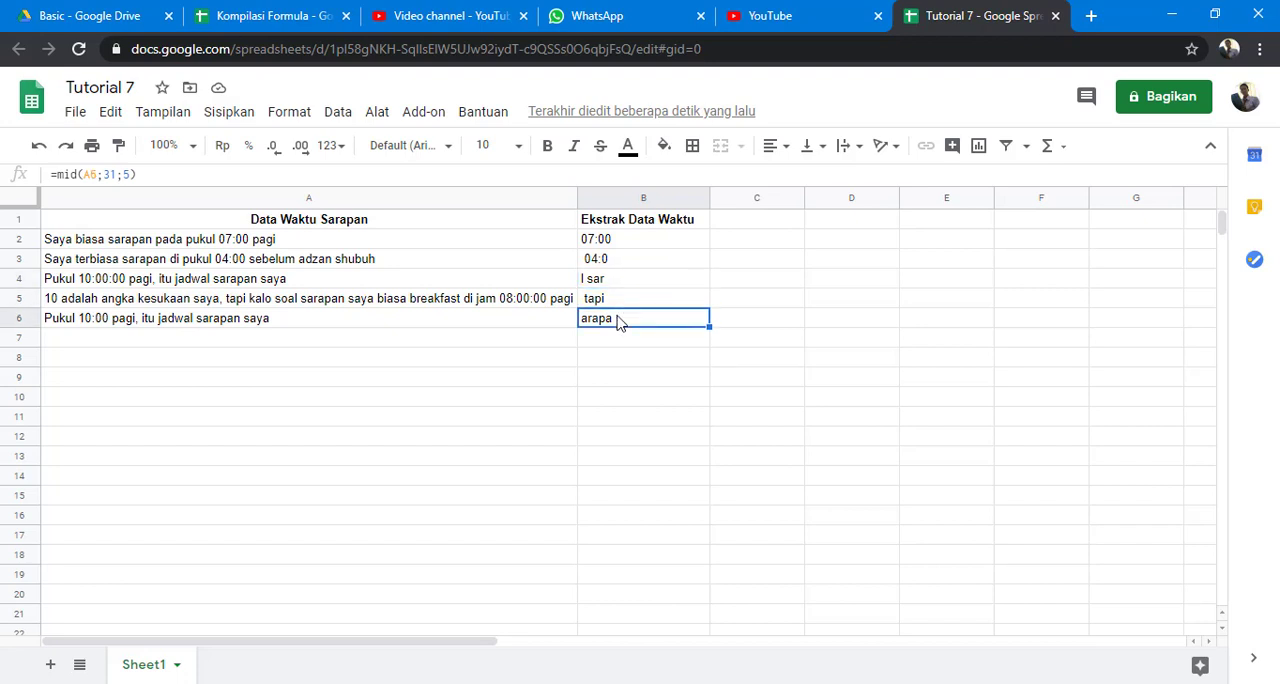
Clear the MID formulas from cells B2 through B6 in the Ekstrak Data Waktu column.
{"action": "left_click", "coordinate": [618, 242]}
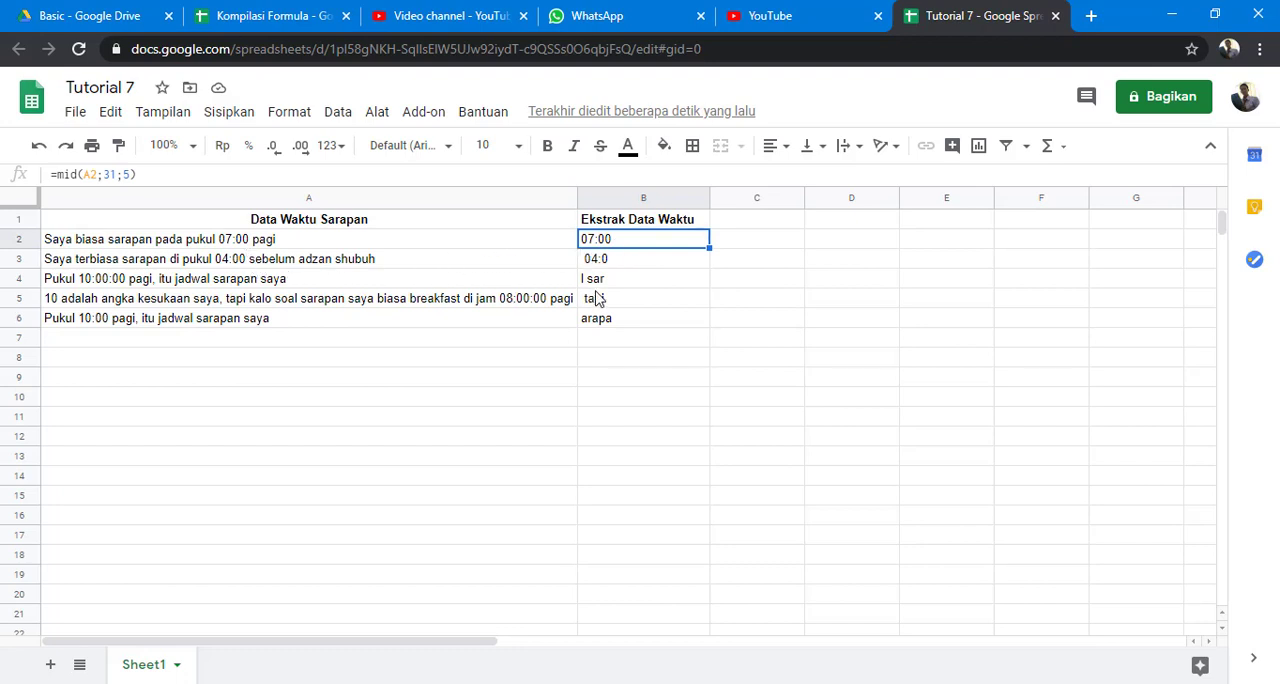
{"action": "left_click", "coordinate": [597, 328]}
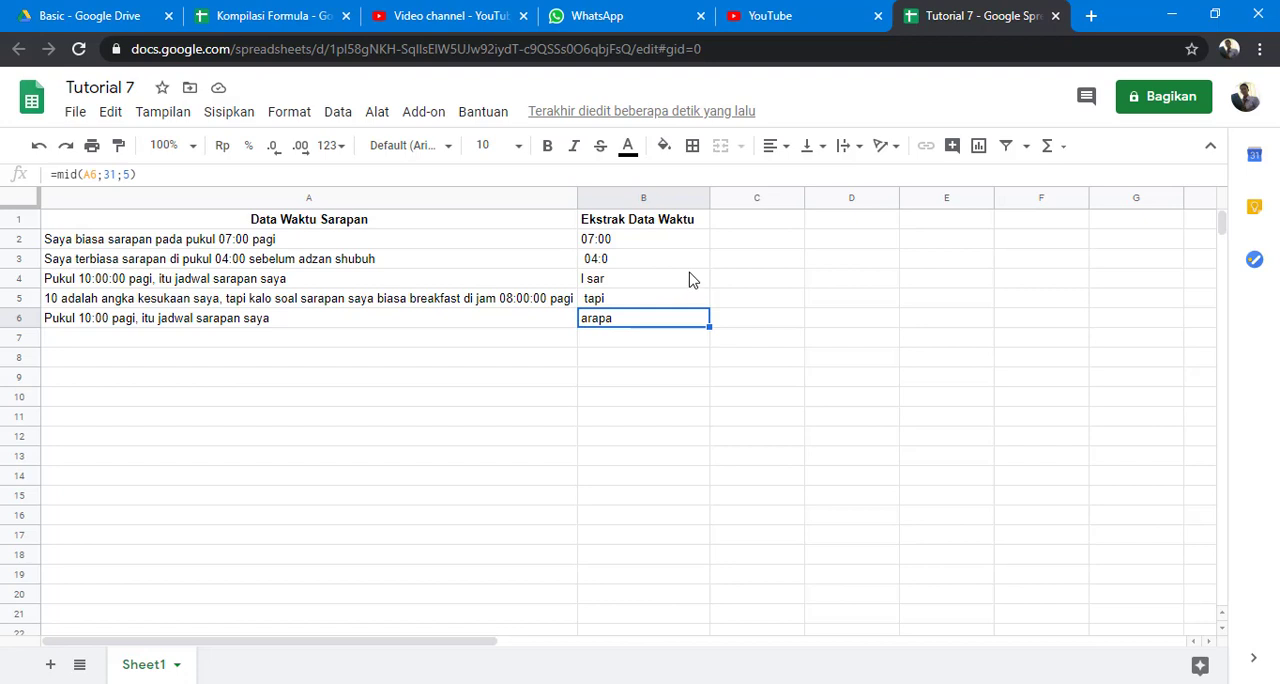
{"action": "left_click", "coordinate": [680, 247]}
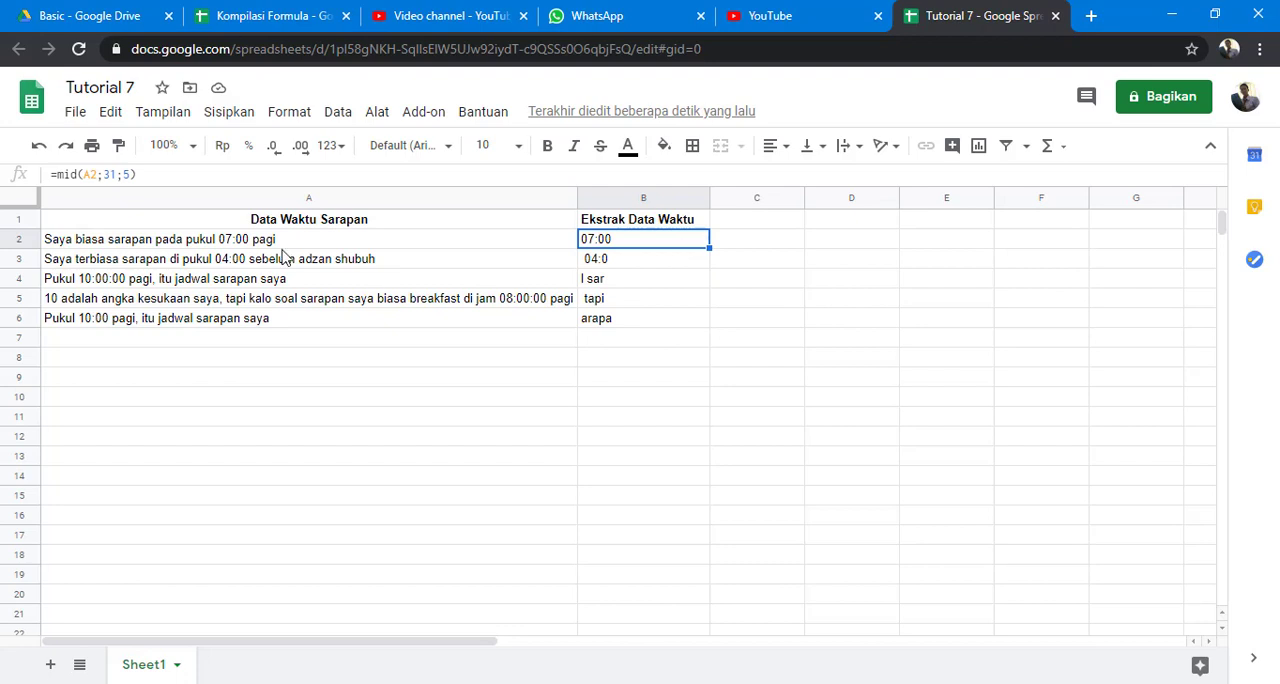
{"action": "left_click_drag", "start_coordinate": [291, 243], "coordinate": [296, 322]}
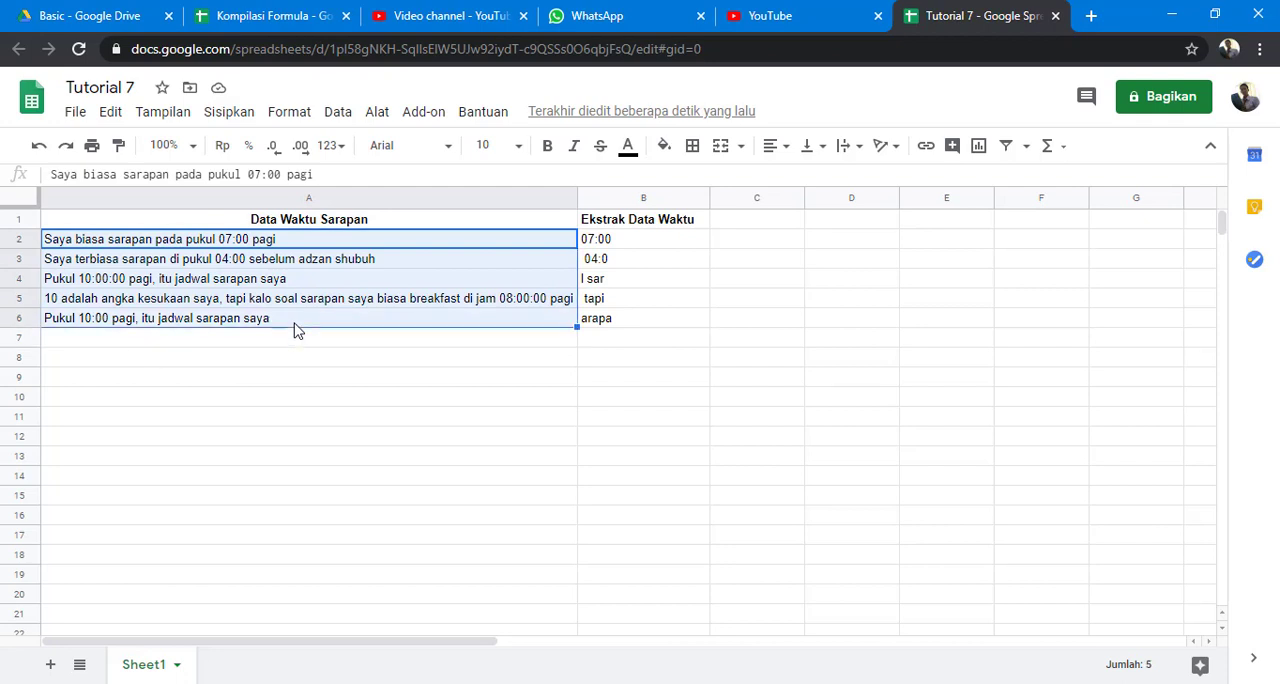
{"action": "left_click", "coordinate": [654, 244]}
{"action": "left_click_drag", "start_coordinate": [659, 274], "coordinate": [659, 331]}
{"action": "key", "text": "Delete"}
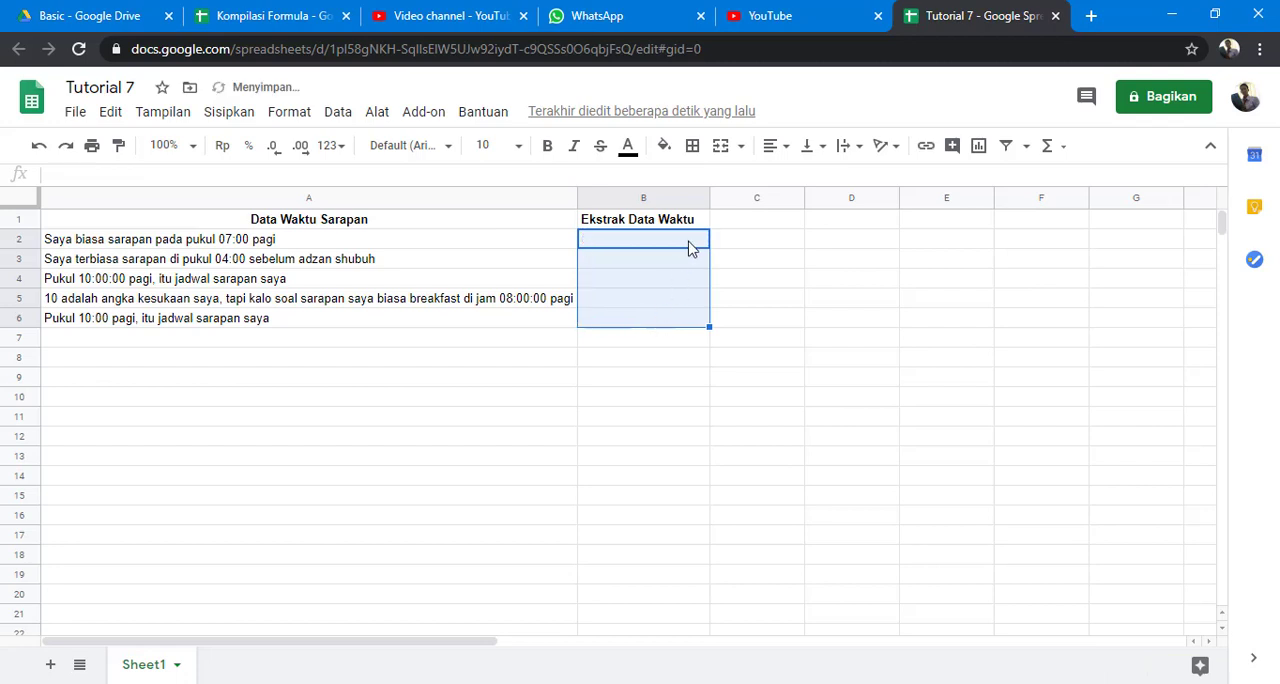
{"action": "left_click", "coordinate": [689, 246]}
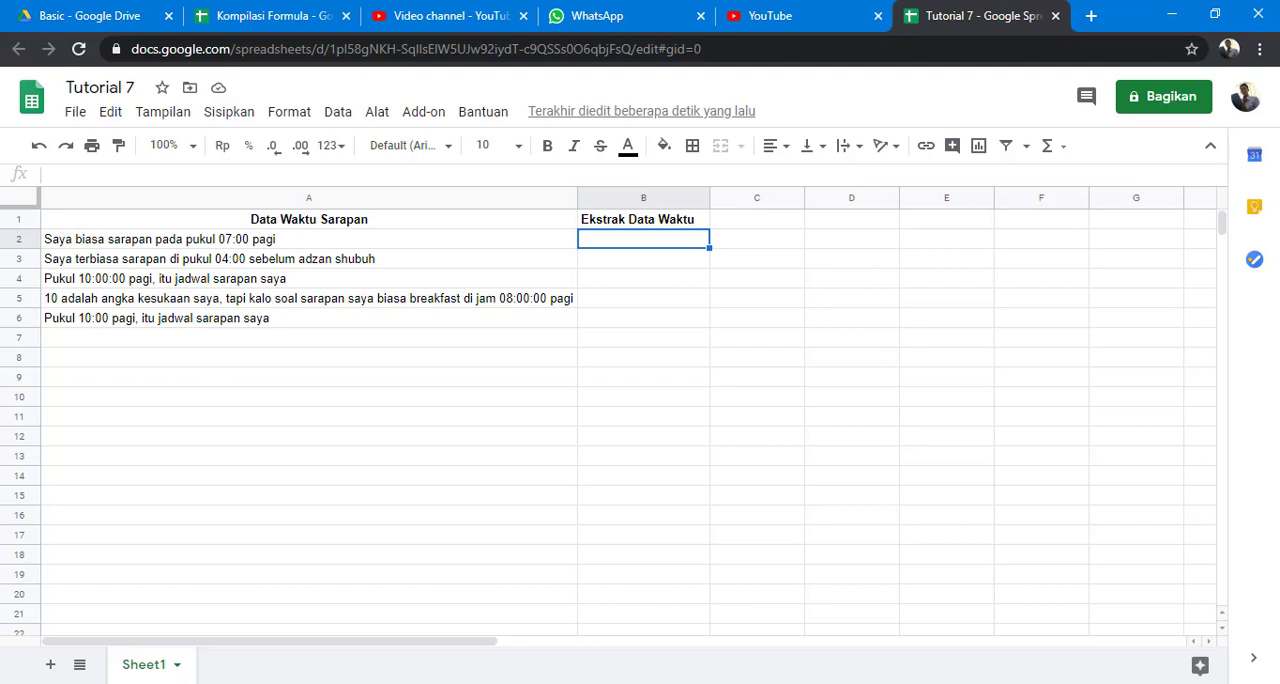
Switch to the regex notes in Notepad and add the line "\w" = a-z A-Z 0-9_ directly below the \W entry.
{"action": "left_click_drag", "start_coordinate": [0, 128], "coordinate": [553, 96]}
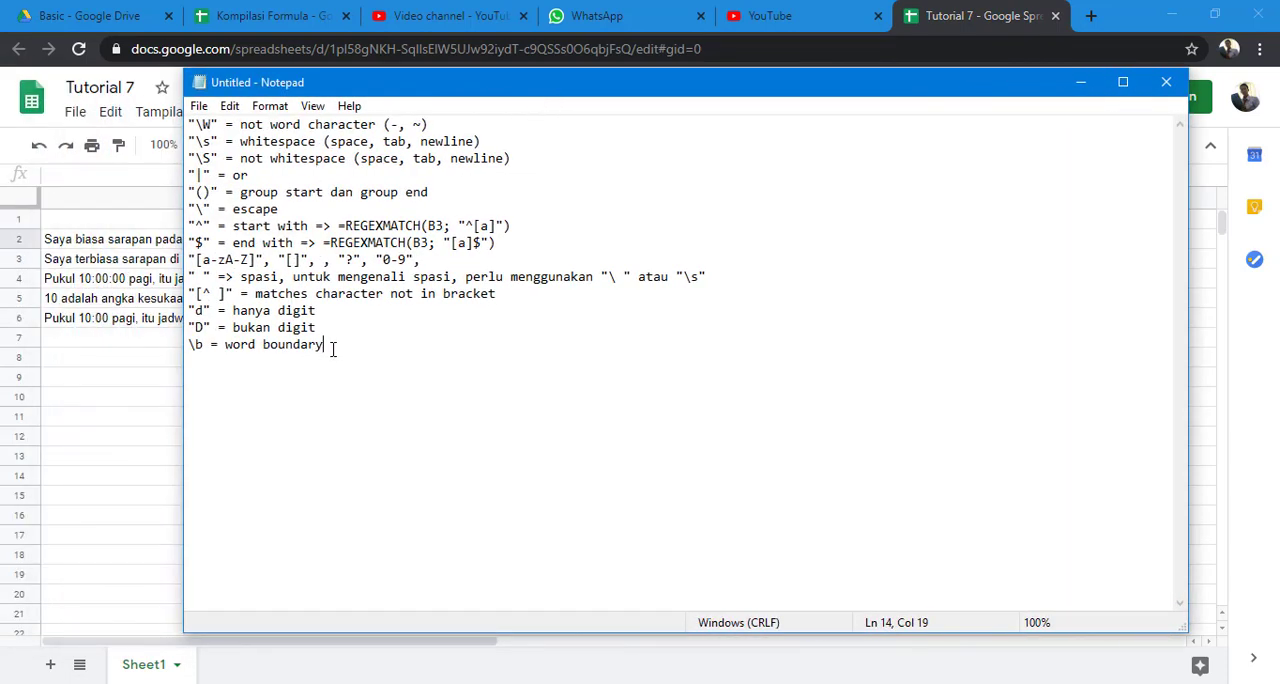
{"action": "left_click_drag", "start_coordinate": [333, 346], "coordinate": [135, 115]}
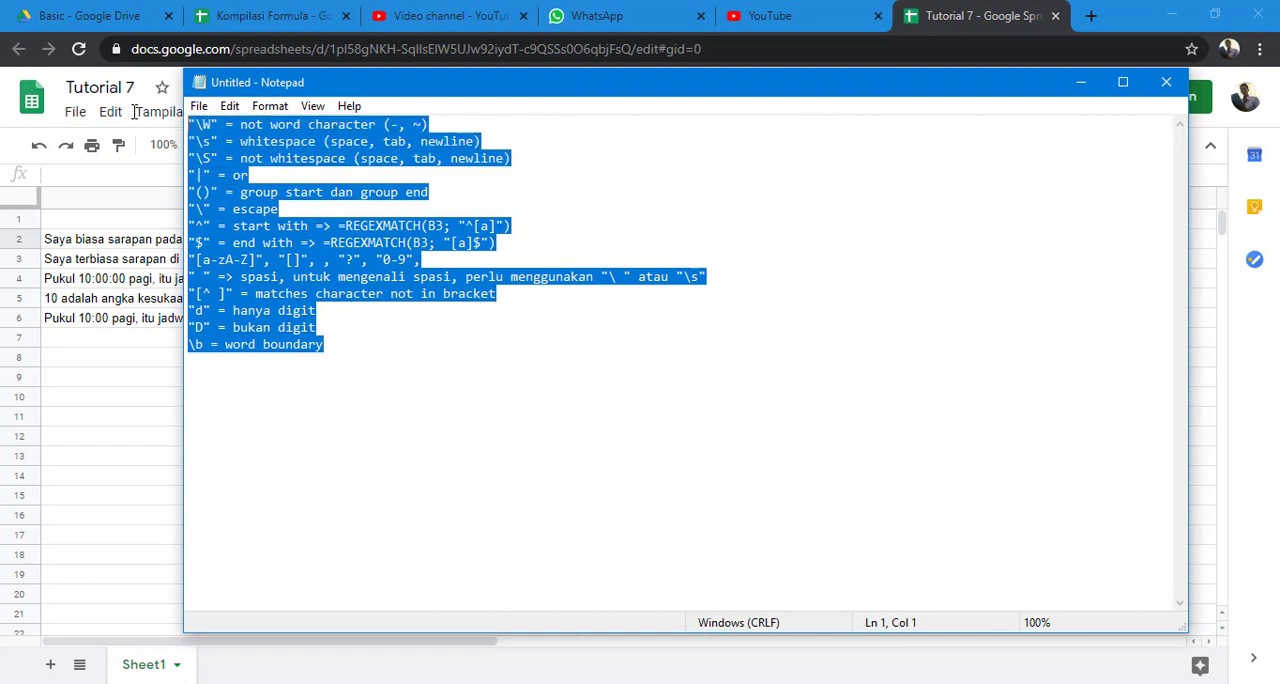
{"action": "left_click", "coordinate": [359, 358]}
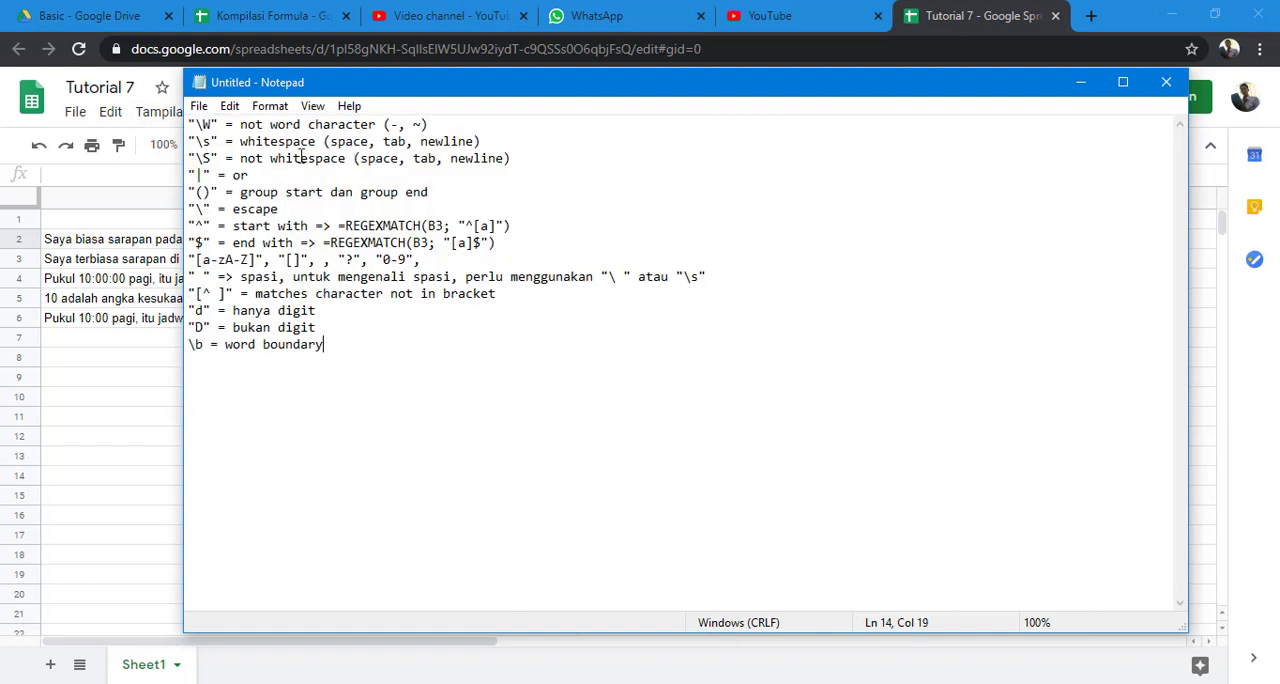
{"action": "left_click", "coordinate": [207, 124]}
{"action": "left_click", "coordinate": [435, 125]}
{"action": "key", "text": "Return"}
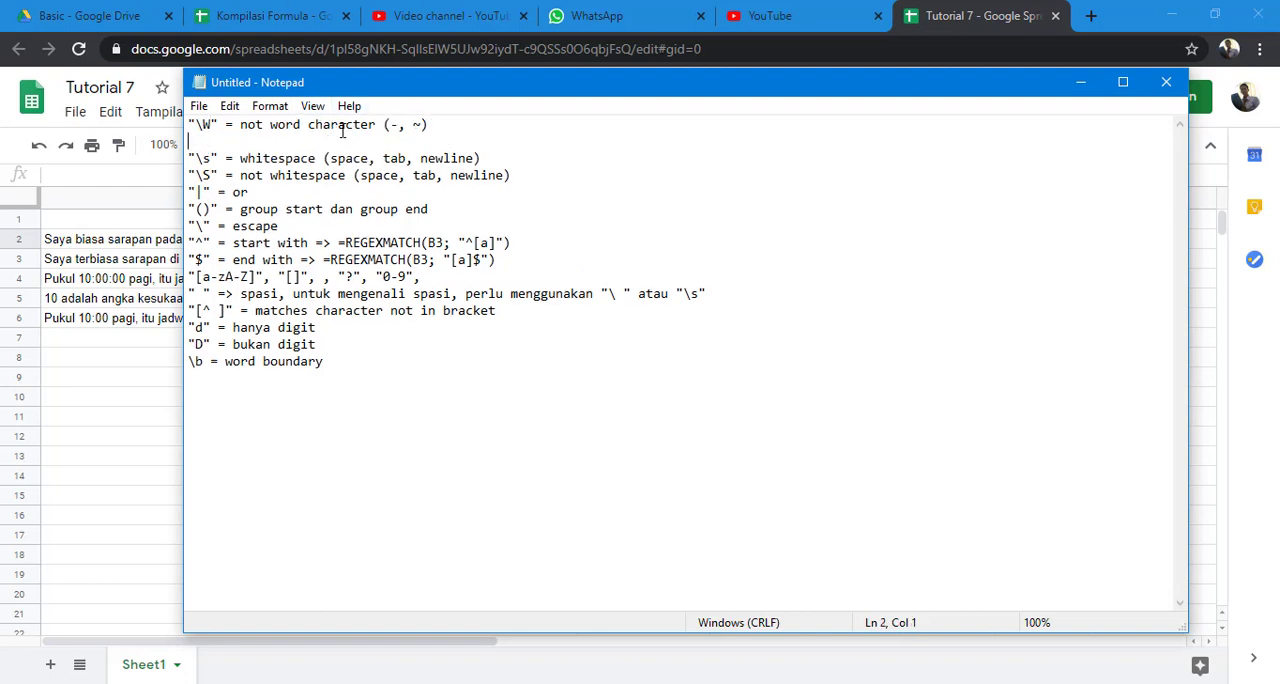
{"action": "type", "text": "\"\\w+"}
{"action": "key", "text": "BackSpace"}
{"action": "type", "text": "\" ="}
{"action": "type", "text": "a-z A-Z 0-9_"}
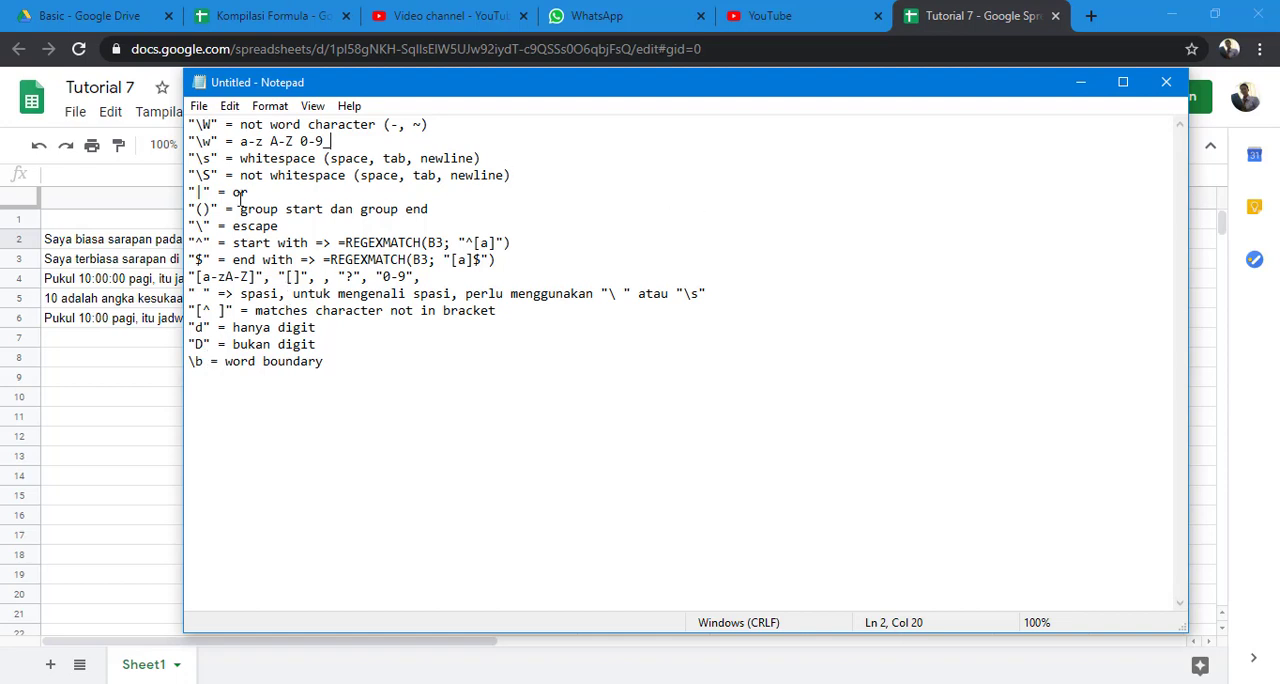
Examine the Notepad notes on \W, \w, \b and the digit pattern "d" against the sentence in A2 of the spreadsheet.
{"action": "left_click", "coordinate": [221, 125]}
{"action": "left_click", "coordinate": [220, 141]}
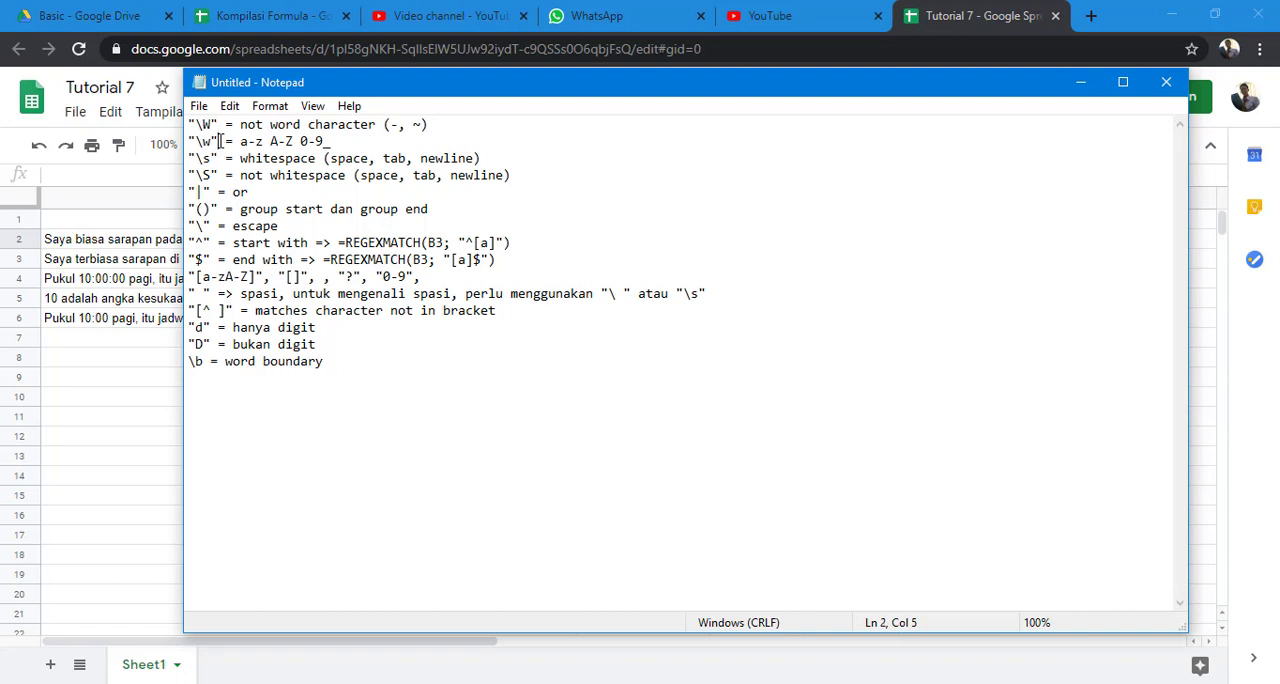
{"action": "left_click", "coordinate": [203, 361]}
{"action": "left_click", "coordinate": [1080, 83]}
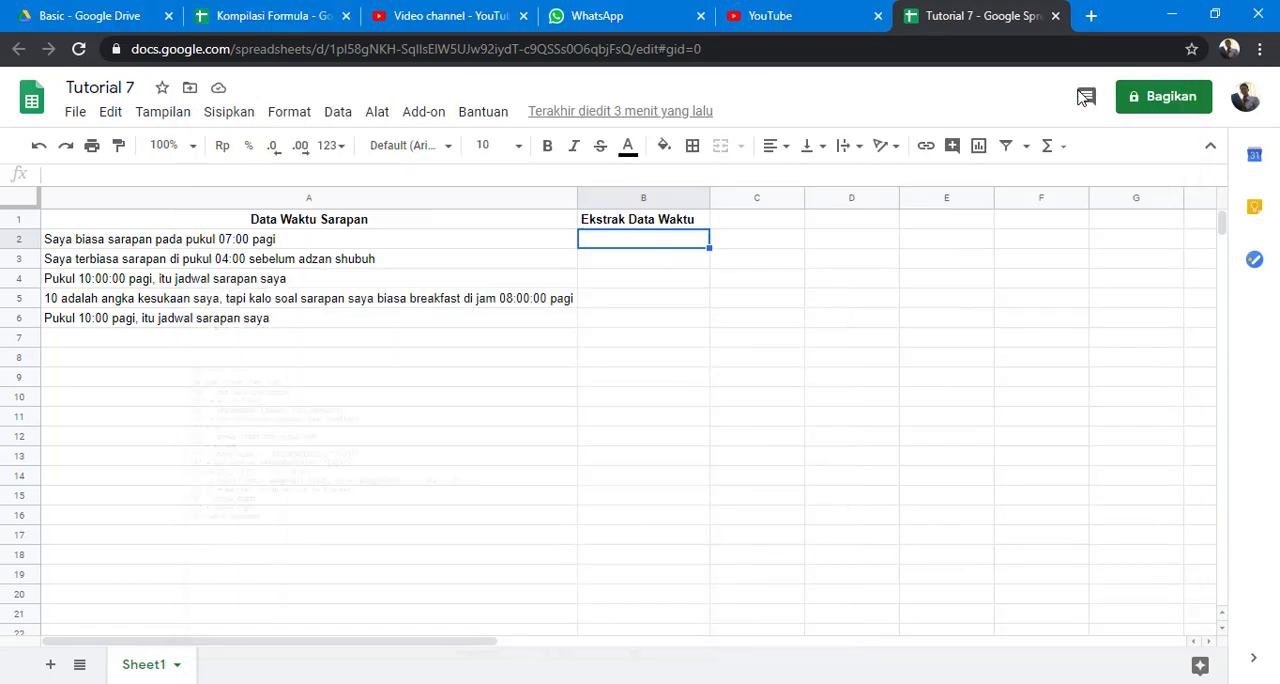
{"action": "left_click", "coordinate": [517, 246]}
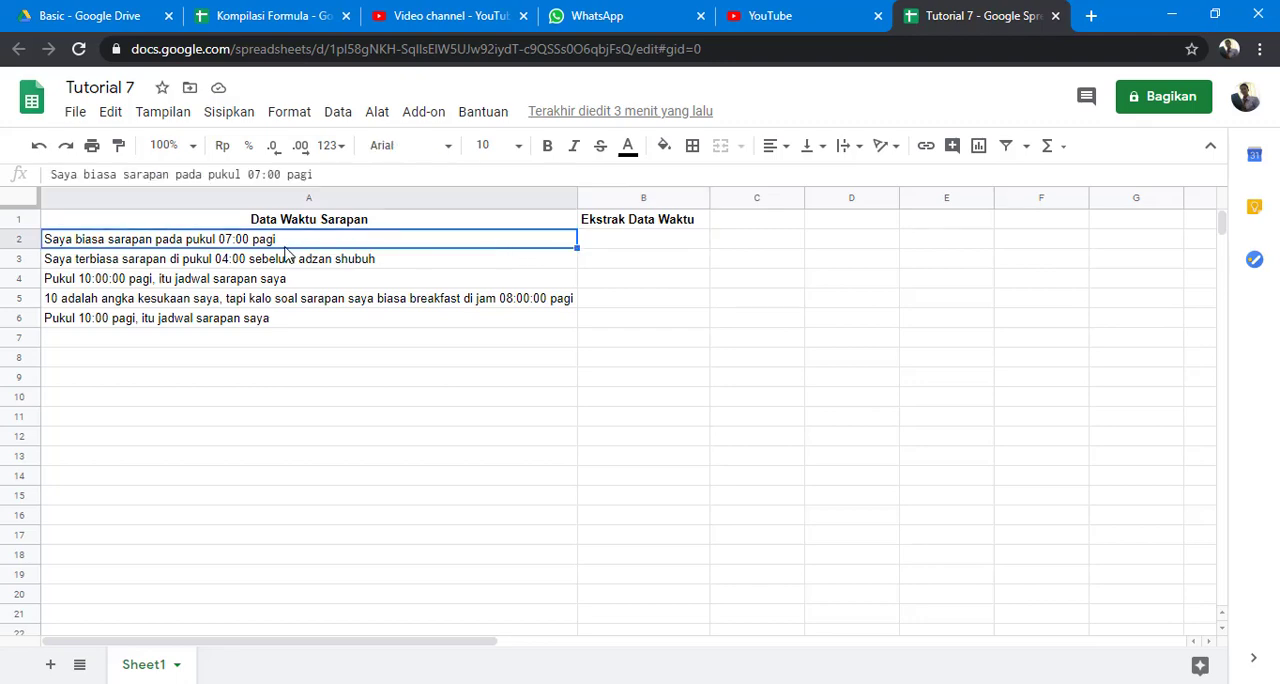
{"action": "key", "text": "alt+Tab"}
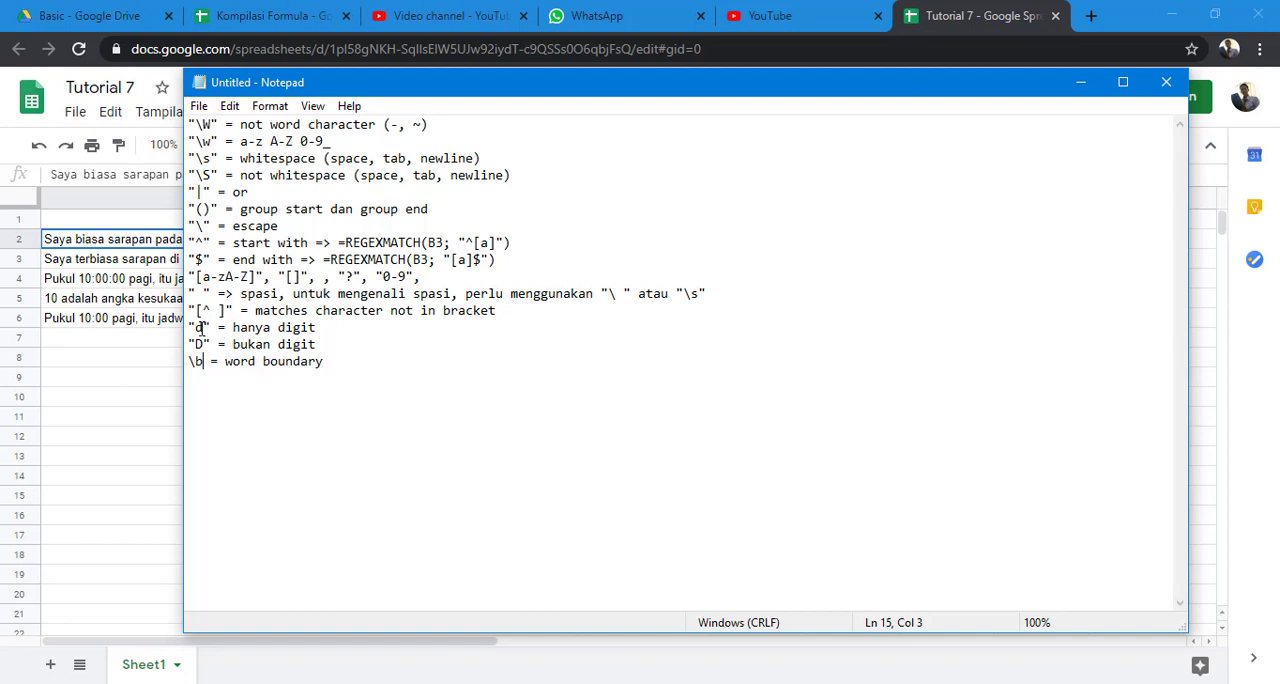
{"action": "key", "text": "alt+Tab"}
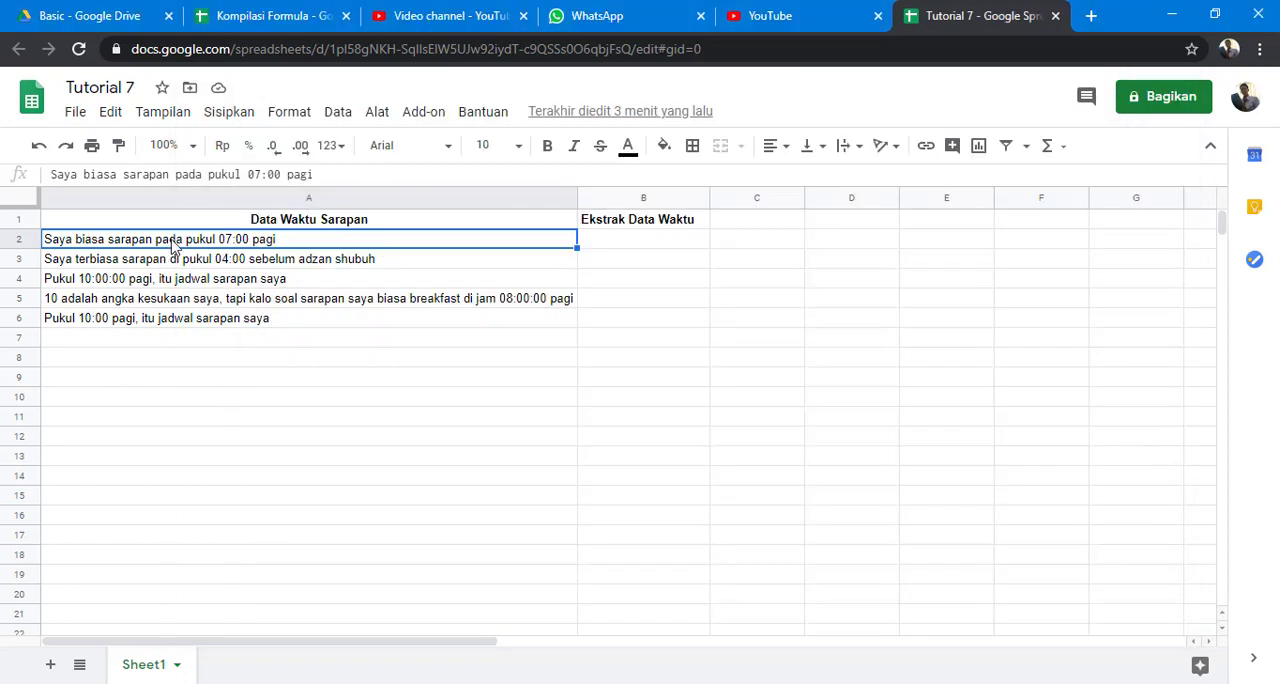
{"action": "key", "text": "alt+Tab"}
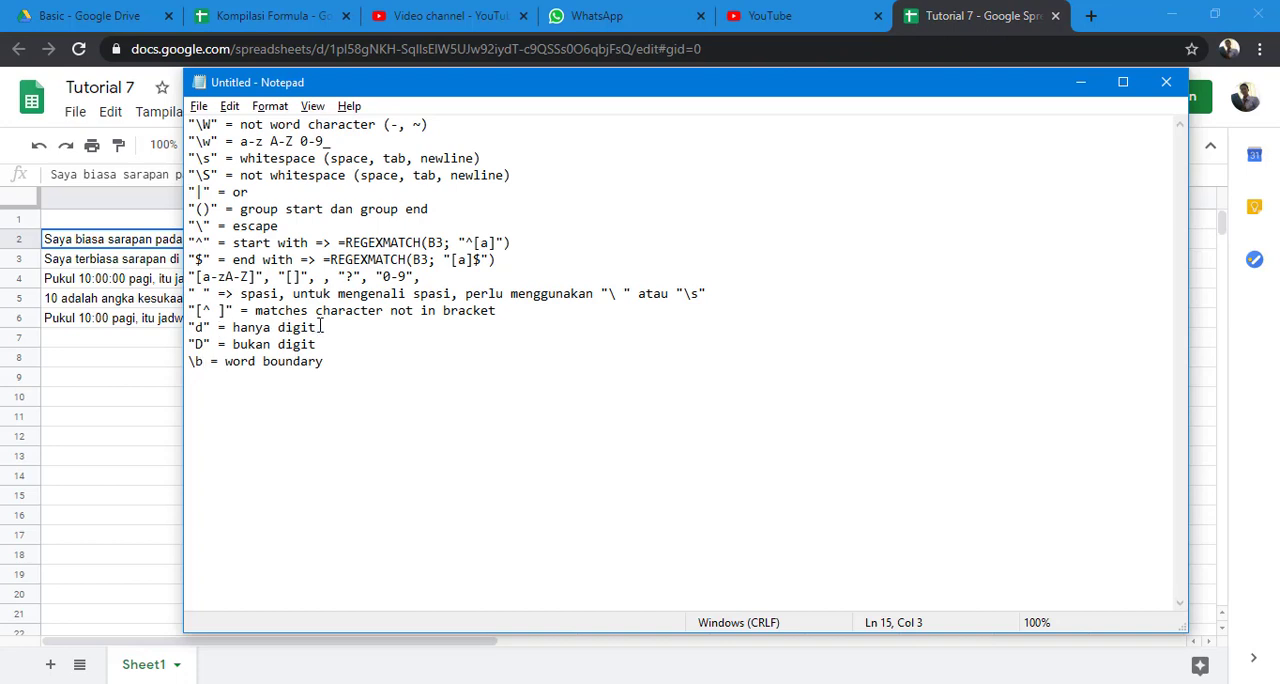
{"action": "left_click_drag", "start_coordinate": [318, 328], "coordinate": [187, 328]}
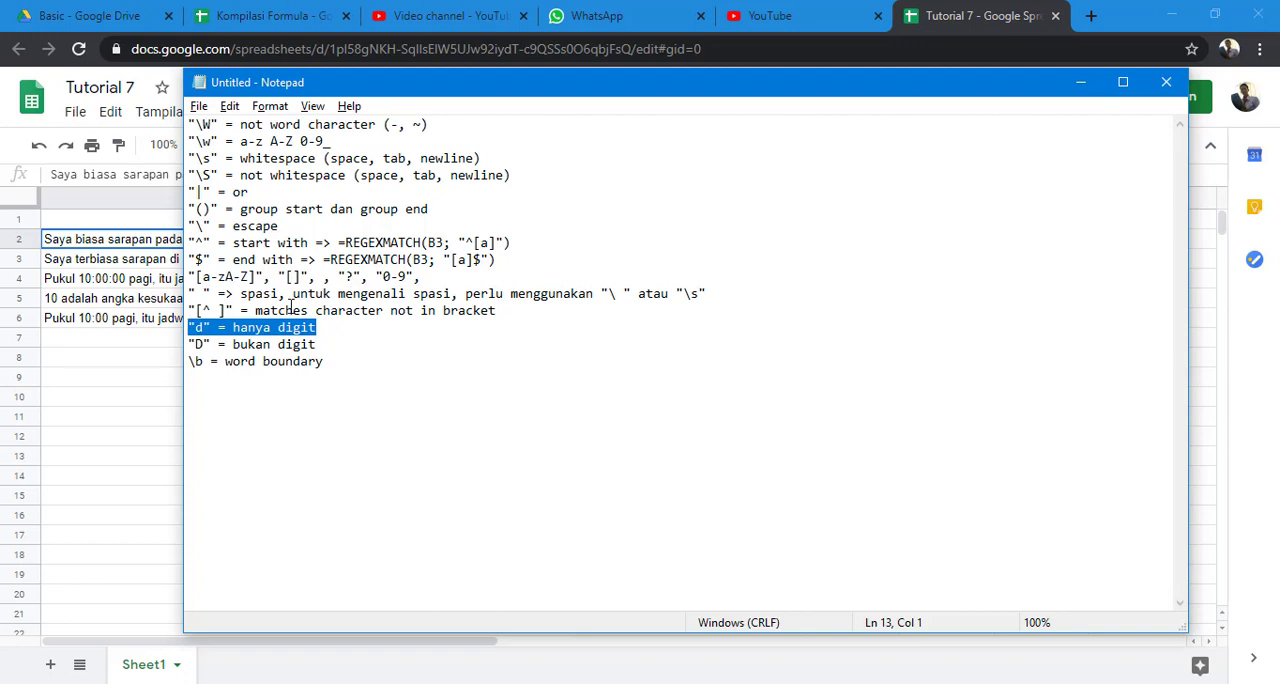
{"action": "key", "text": "alt+Tab"}
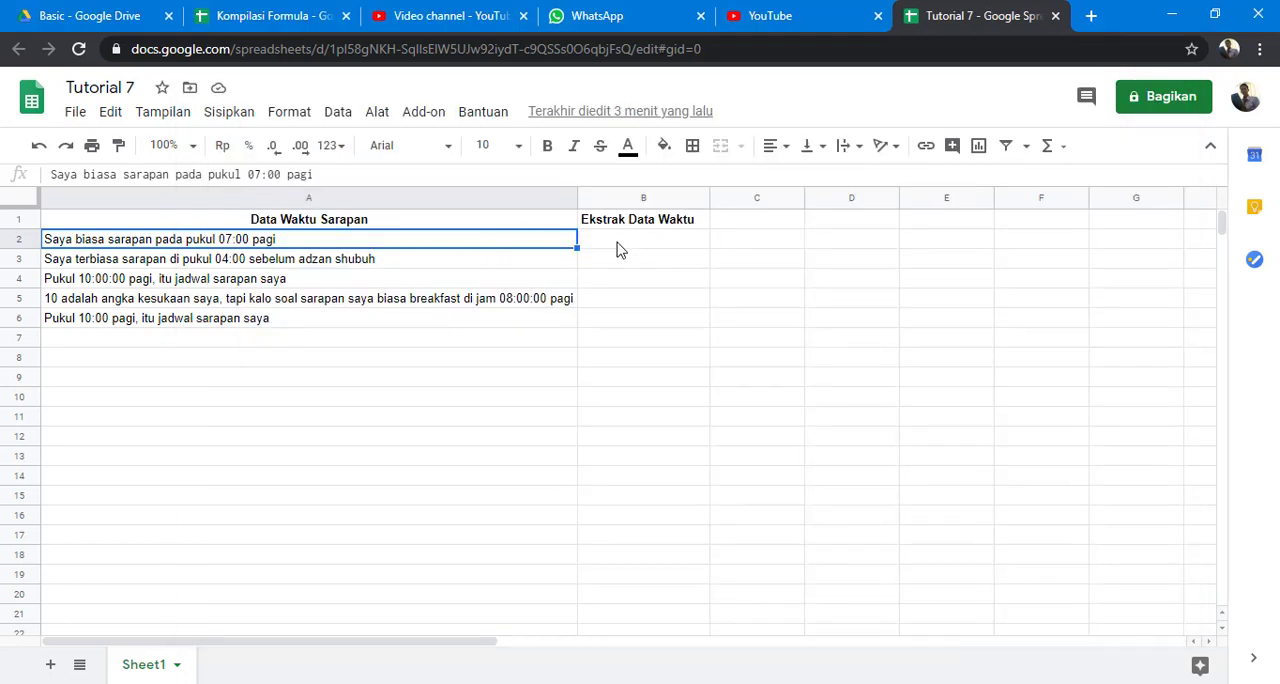
Enter the formula =REGEXEXTRACT(A2; "\d") in B2 to extract a digit from the first sentence.
{"action": "left_click", "coordinate": [619, 250]}
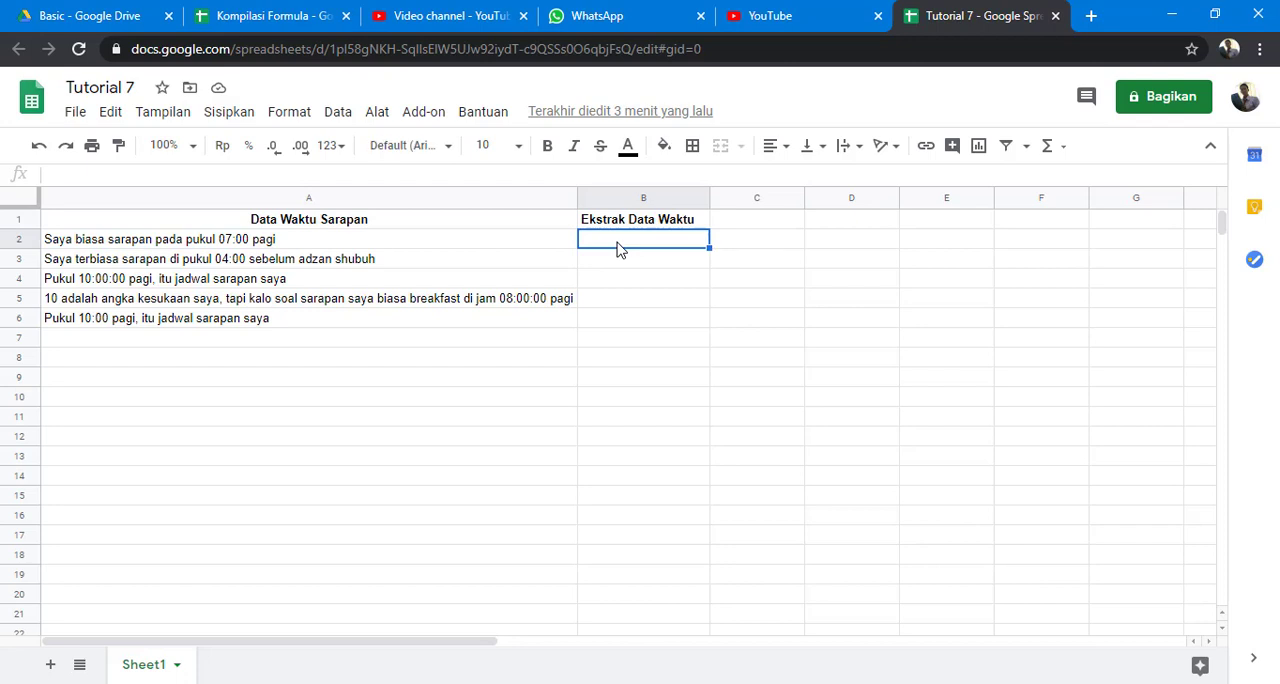
{"action": "type", "text": "=reg"}
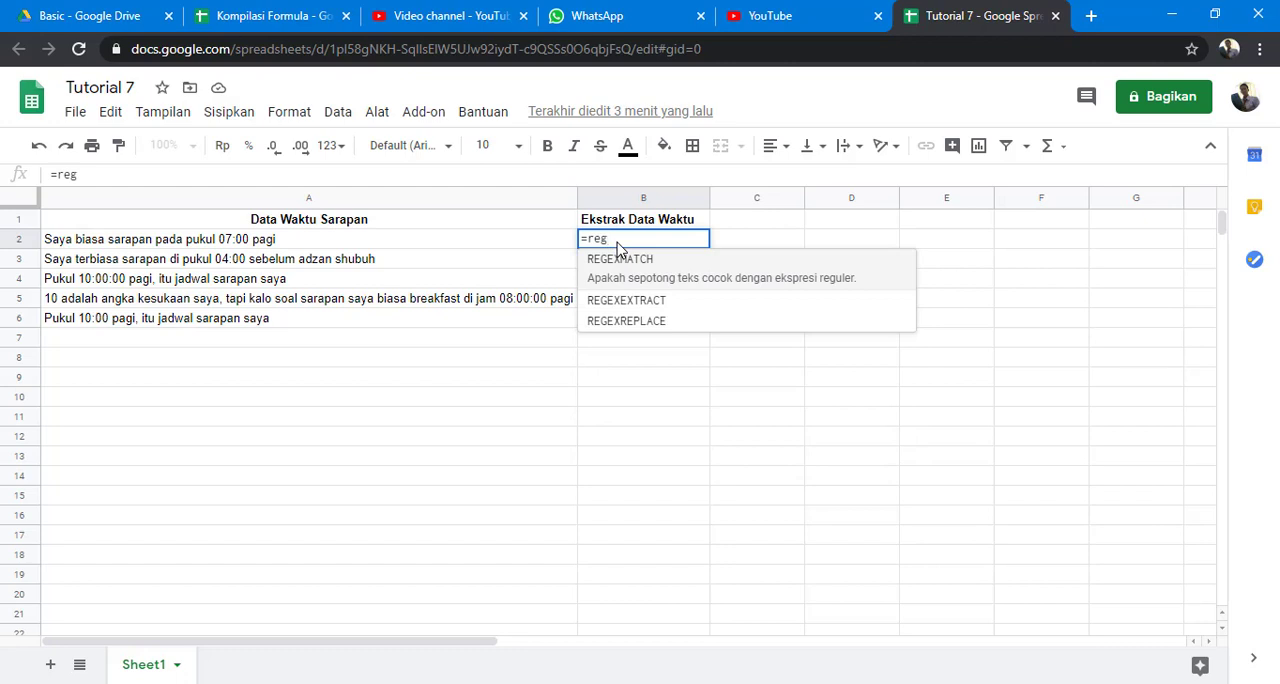
{"action": "key", "text": "Down"}
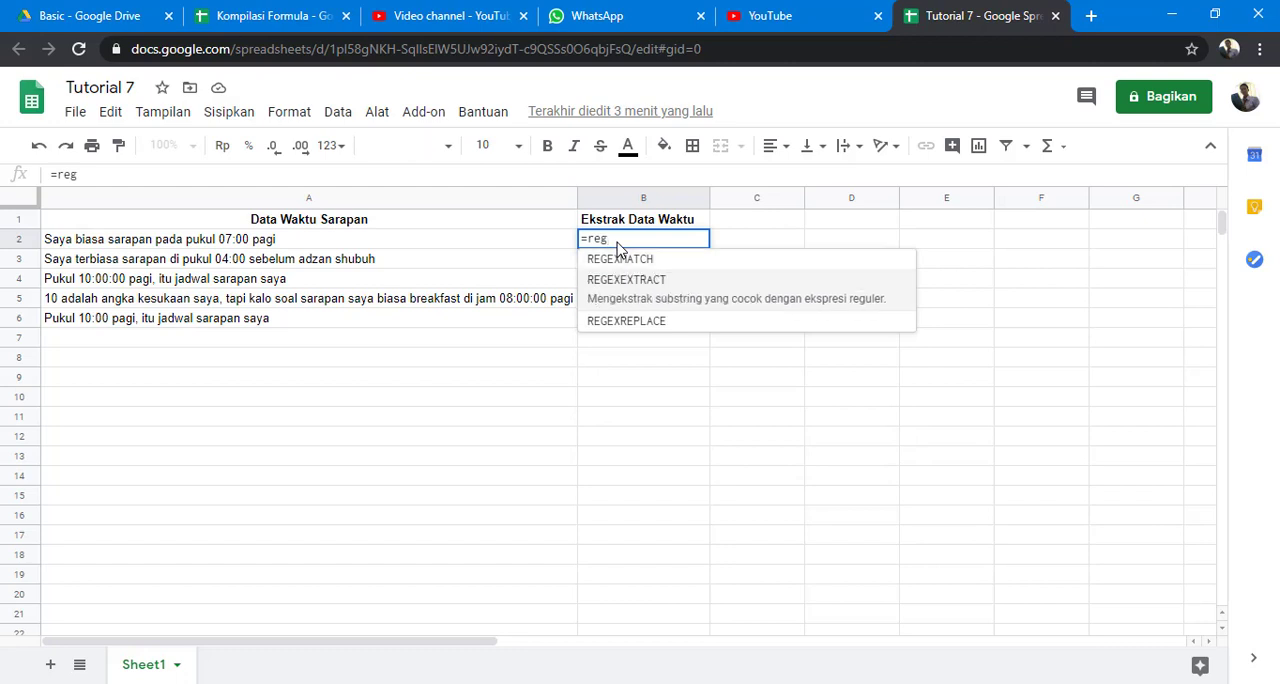
{"action": "key", "text": "Tab"}
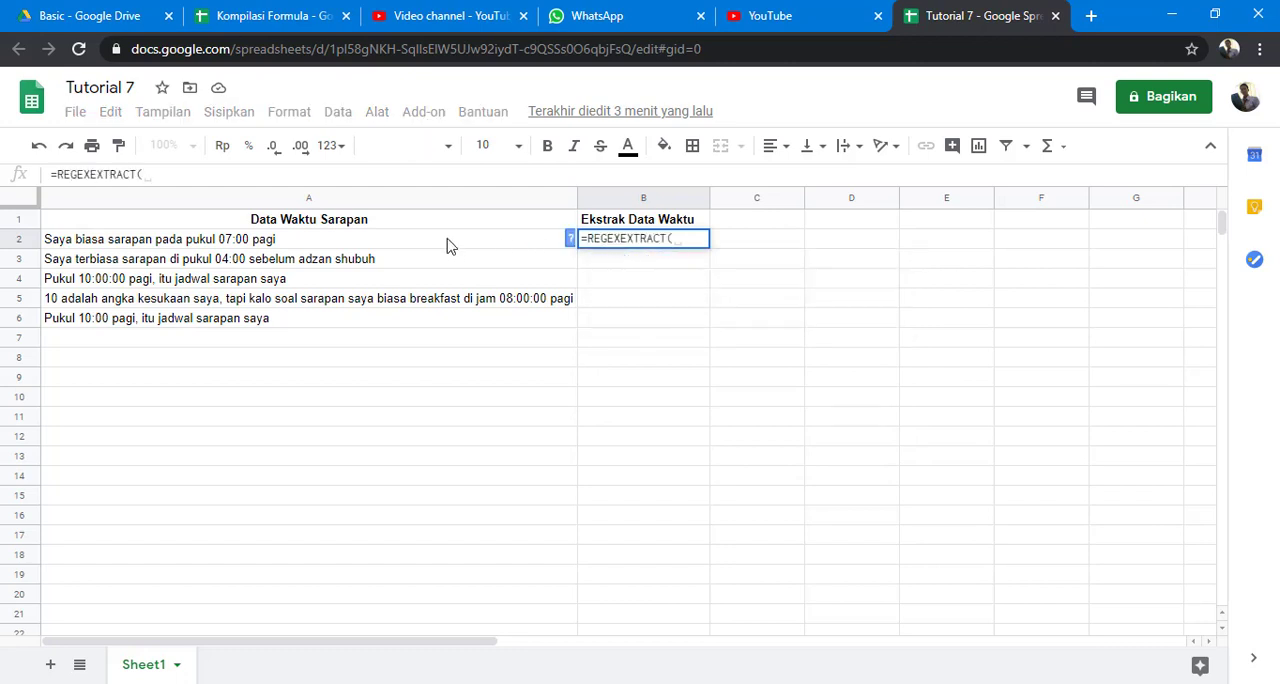
{"action": "left_click", "coordinate": [450, 245]}
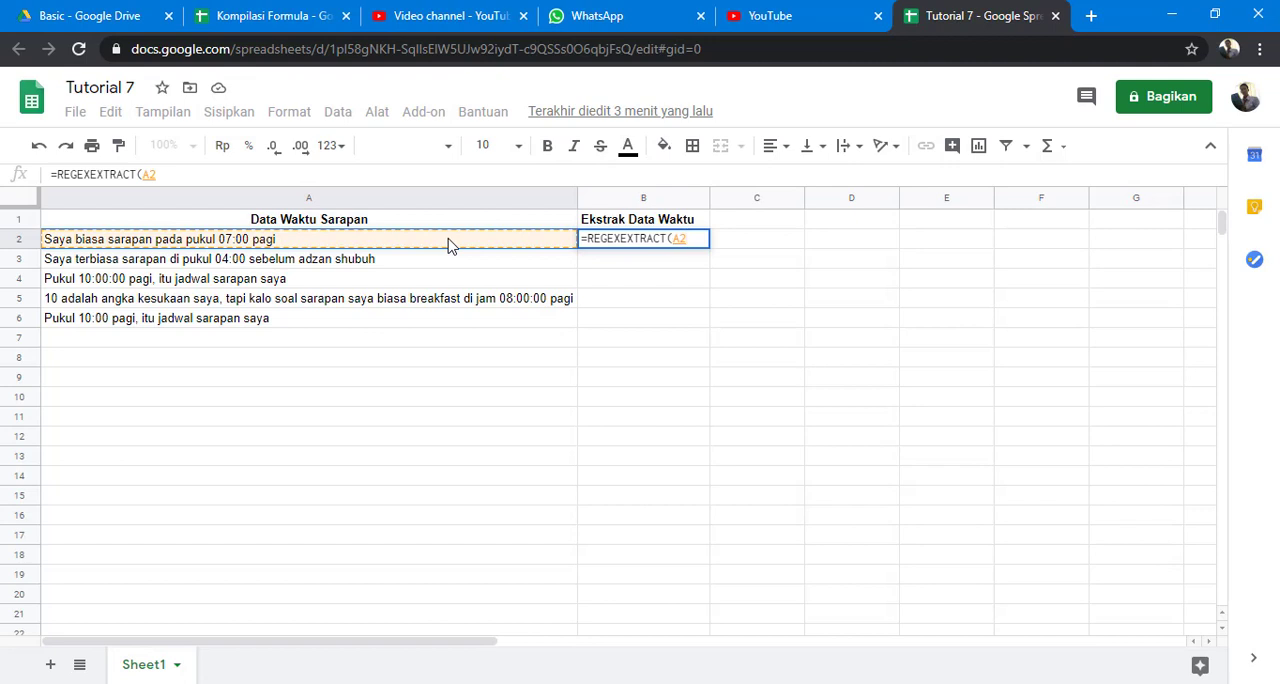
{"action": "type", "text": "; "}
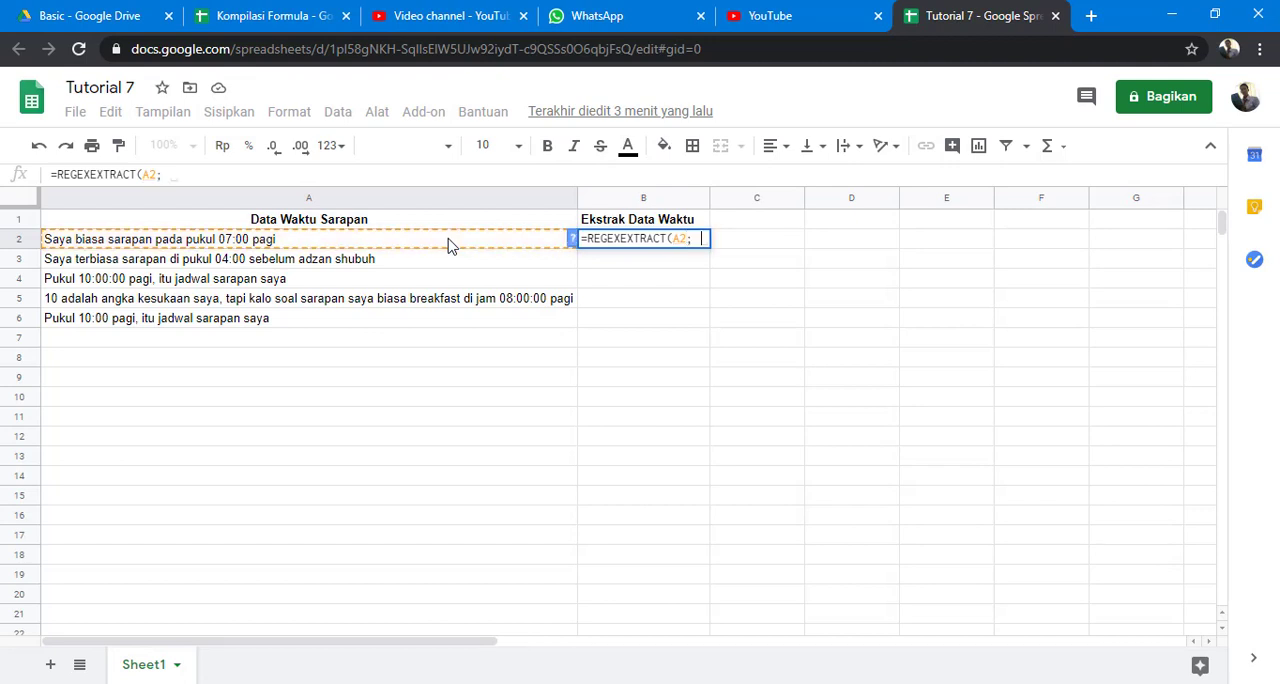
{"action": "type", "text": "\""}
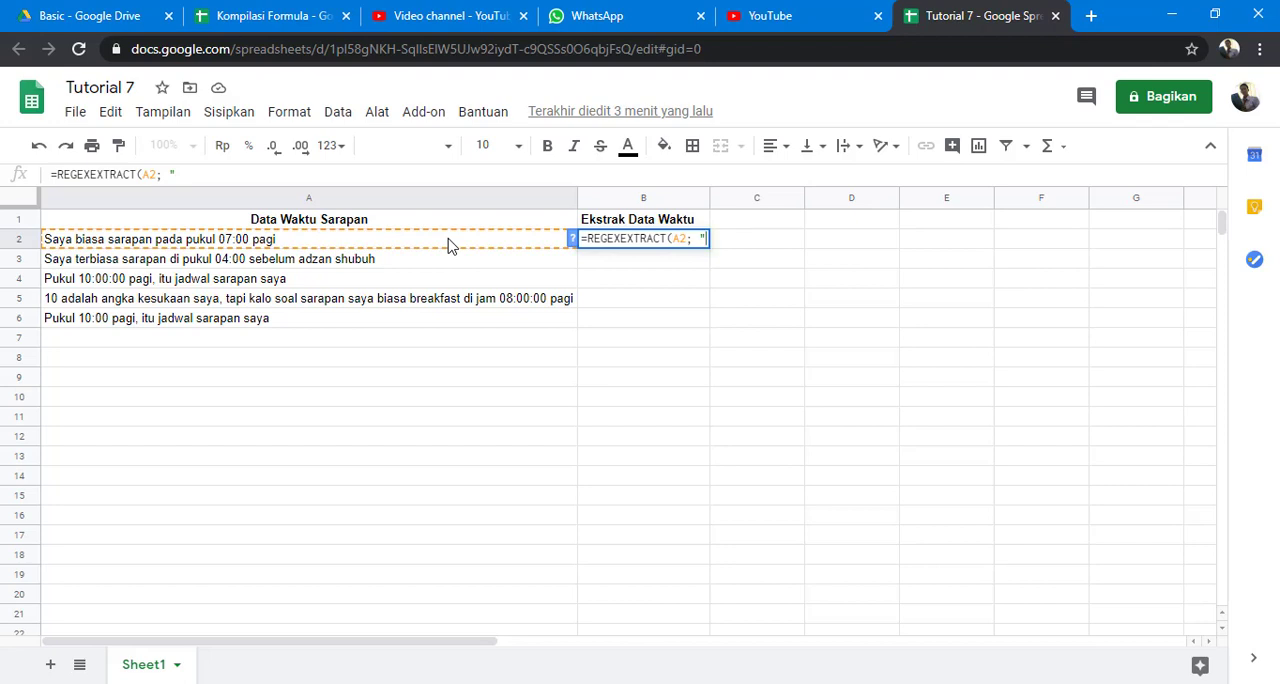
{"action": "type", "text": "\\d"}
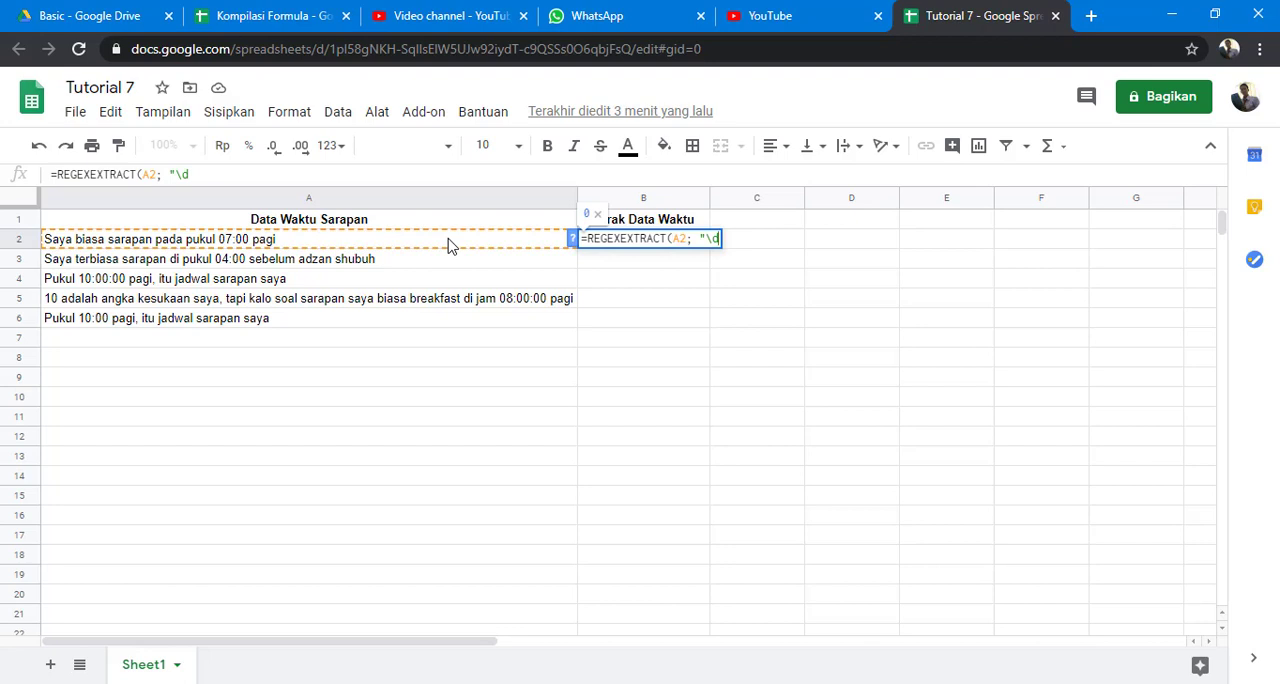
{"action": "type", "text": "\")"}
{"action": "key", "text": "Return"}
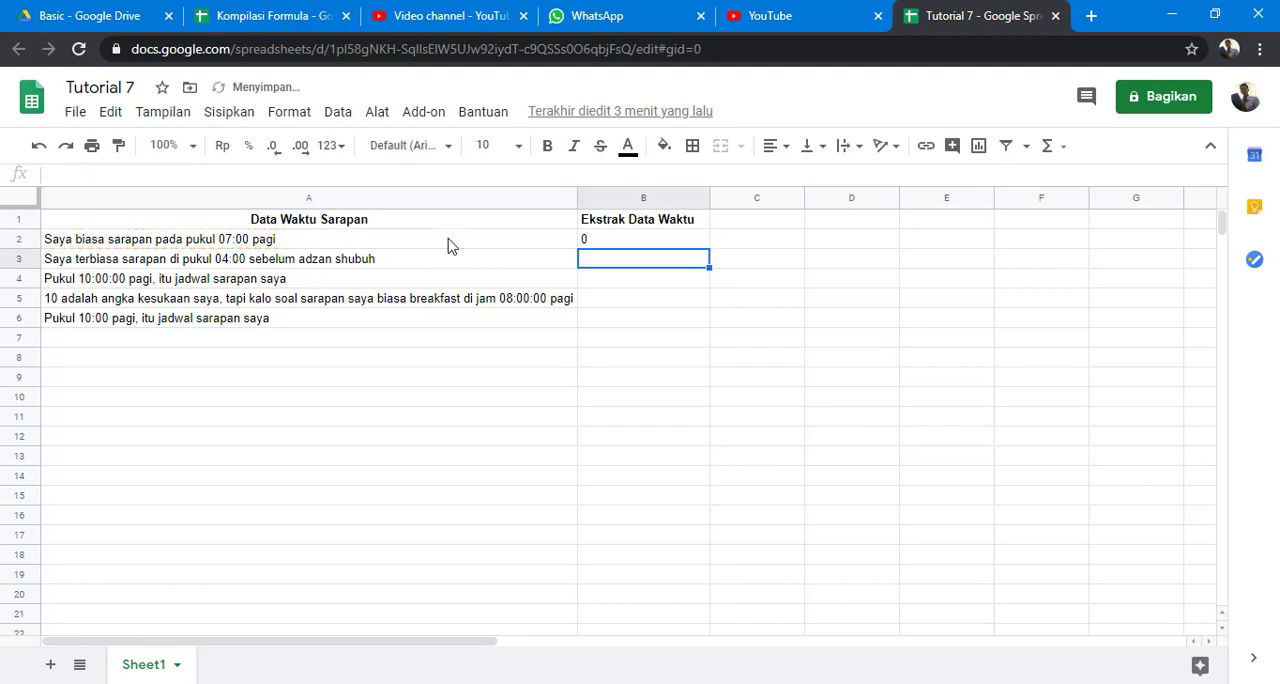
Try the pattern "\d." in the B2 REGEXEXTRACT formula and remove the added dot.
{"action": "left_click", "coordinate": [268, 244]}
{"action": "left_click", "coordinate": [614, 244]}
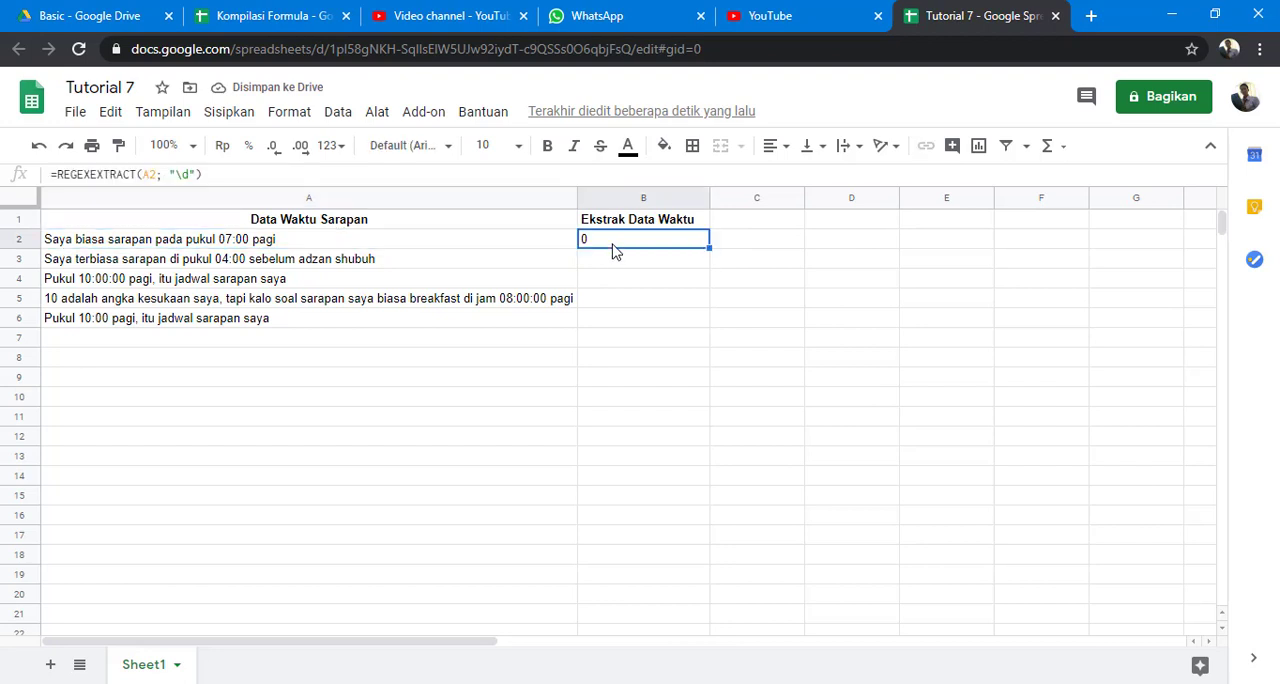
{"action": "left_click", "coordinate": [190, 175]}
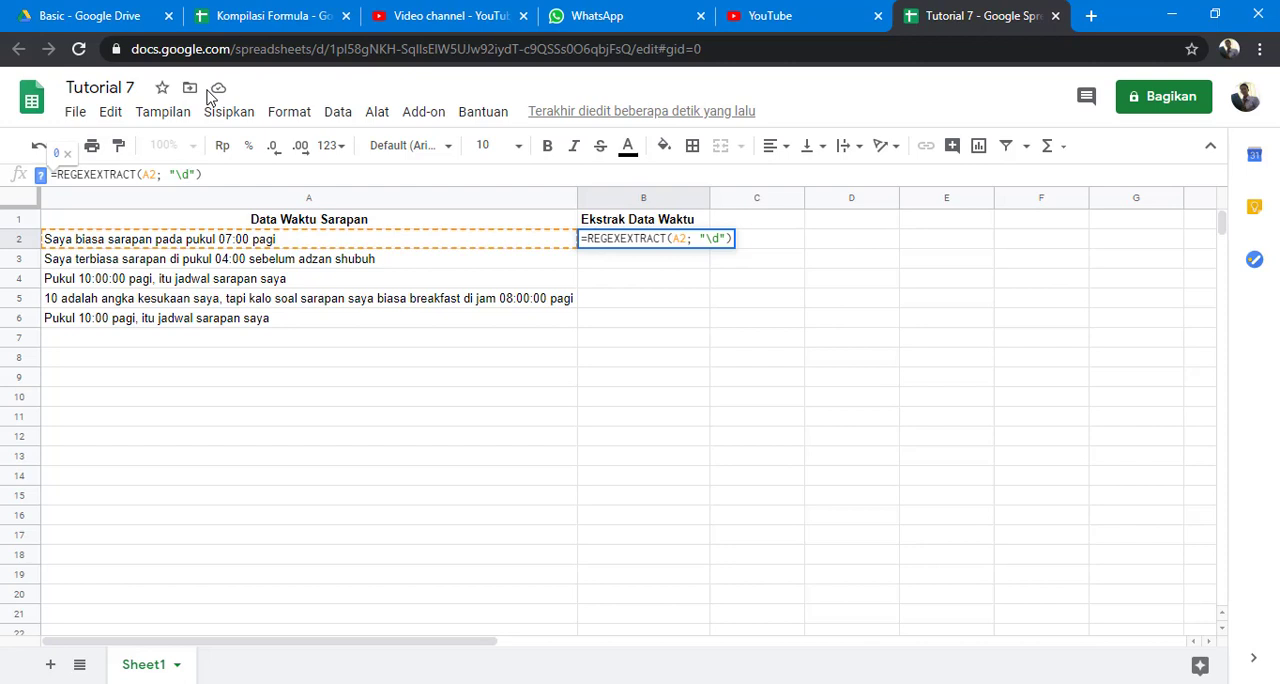
{"action": "type", "text": "."}
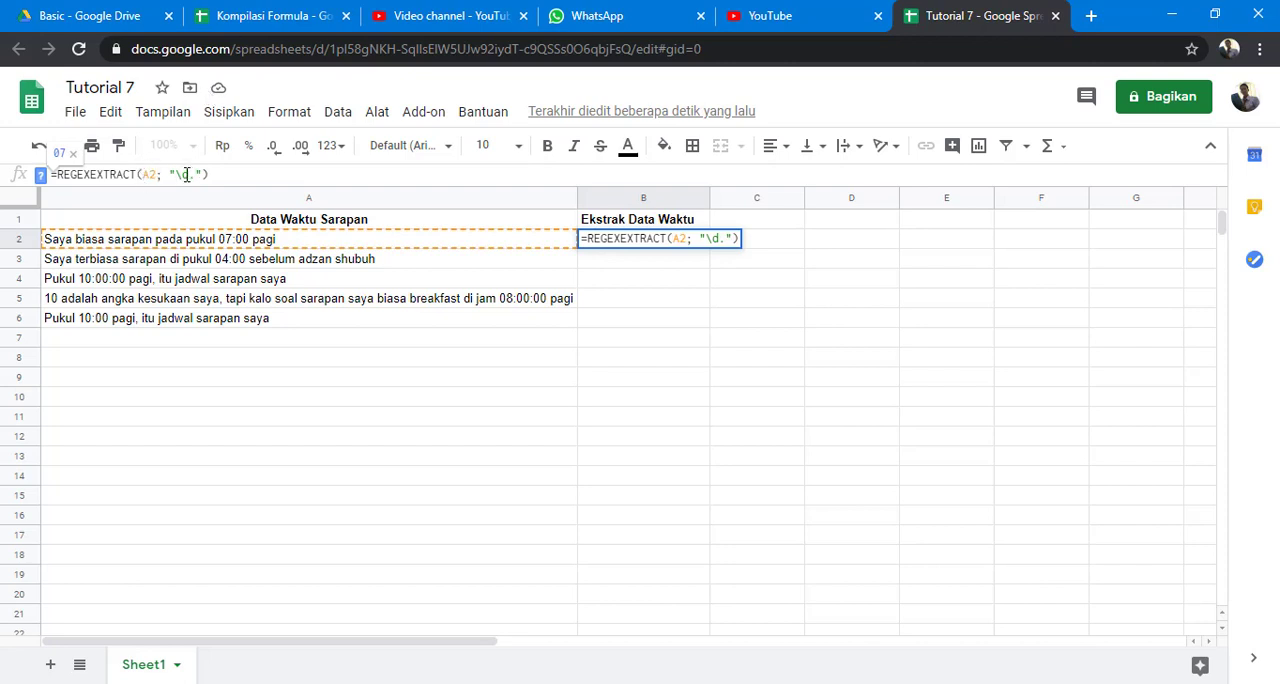
{"action": "key", "text": "BackSpace"}
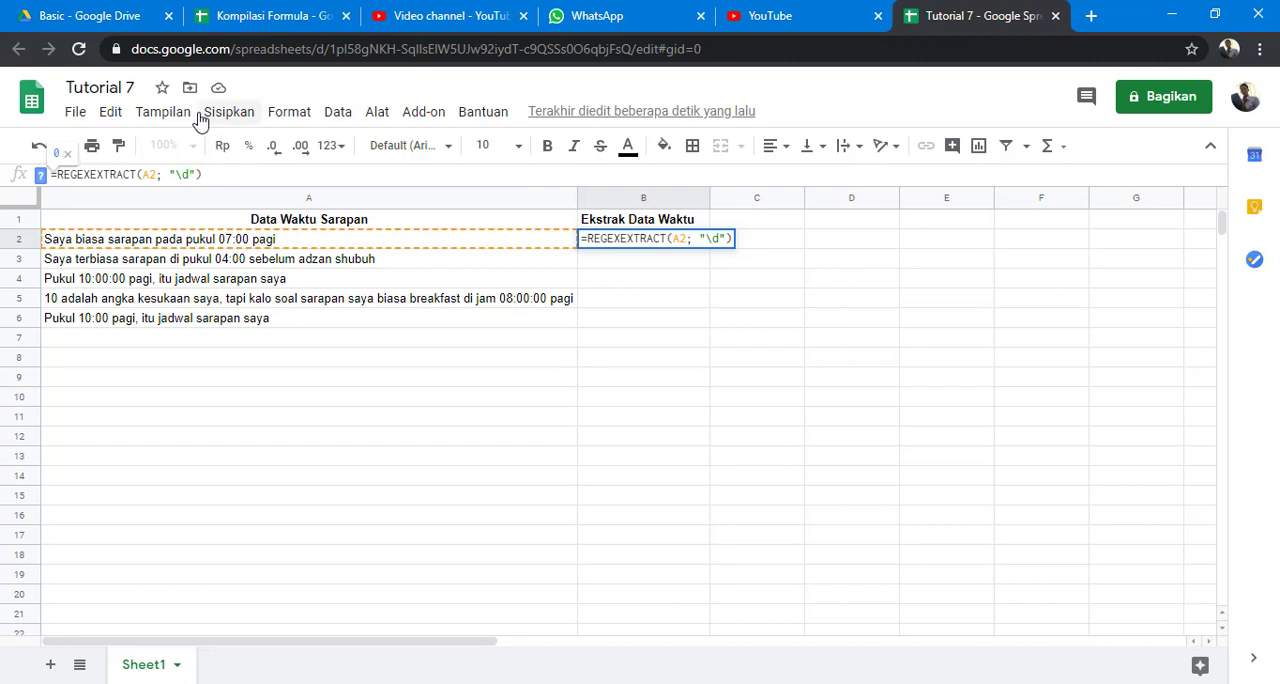
Try the pattern "\d*" in the B2 REGEXEXTRACT formula and remove the added asterisk.
{"action": "type", "text": "*"}
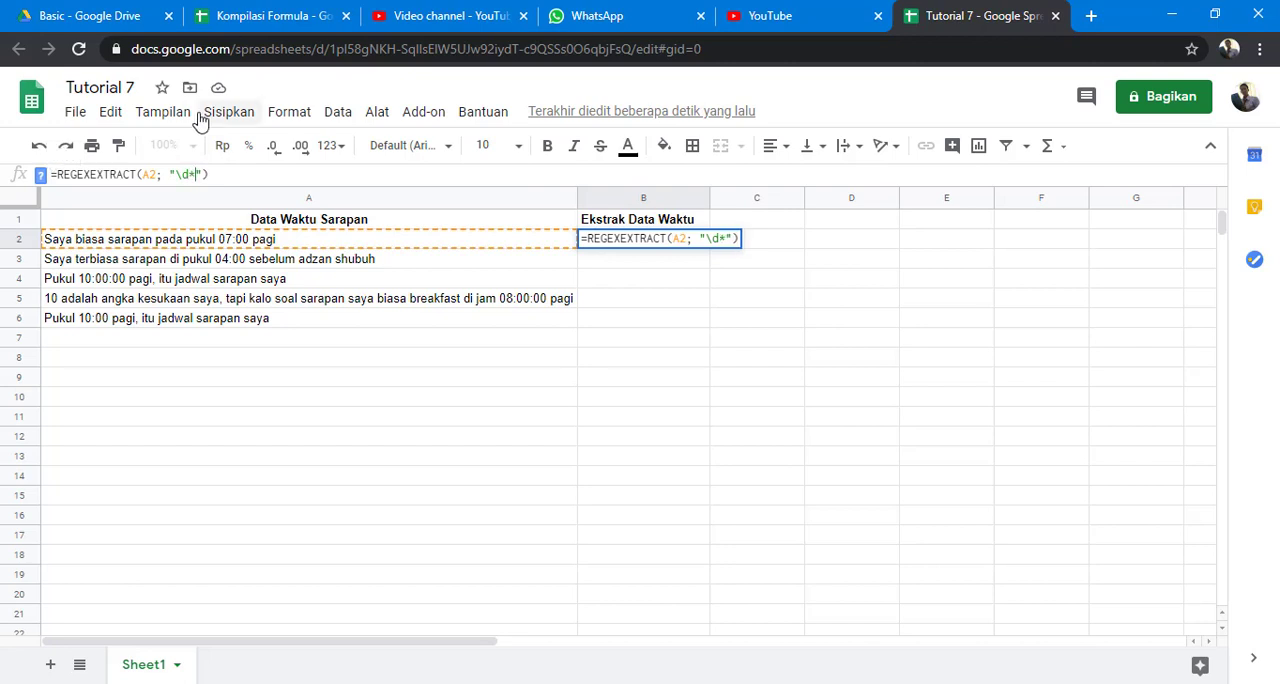
{"action": "key", "text": "Return"}
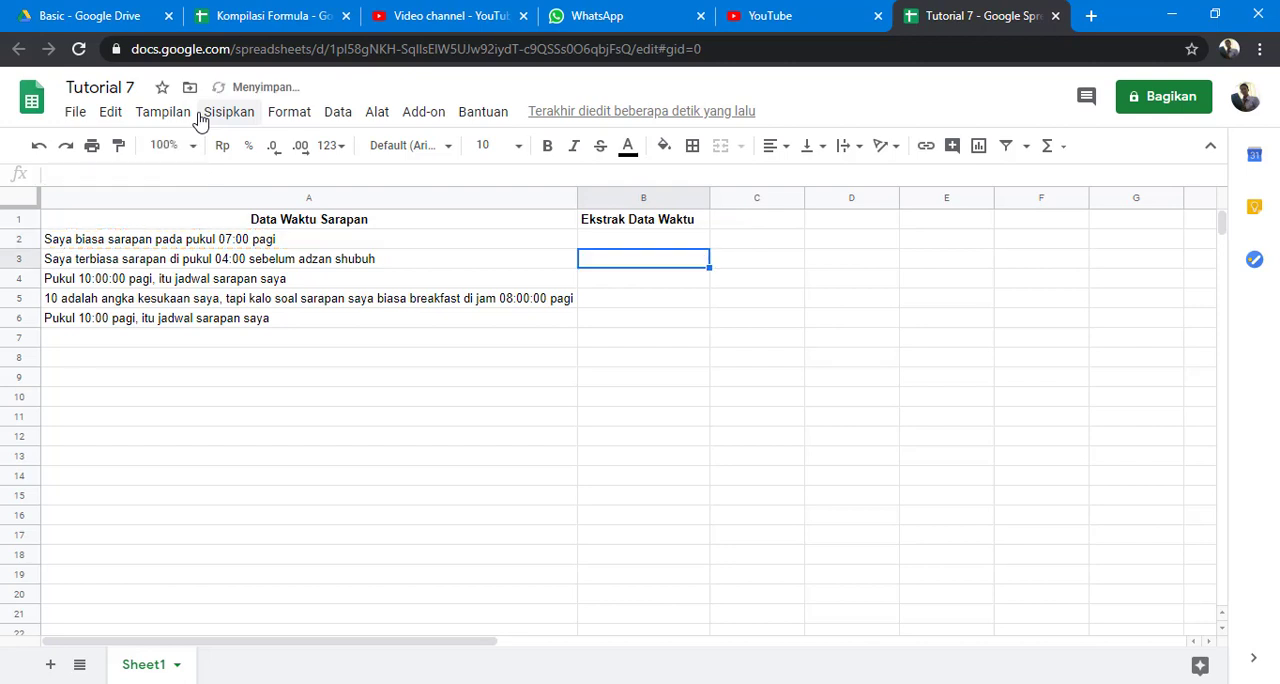
{"action": "left_click", "coordinate": [197, 175]}
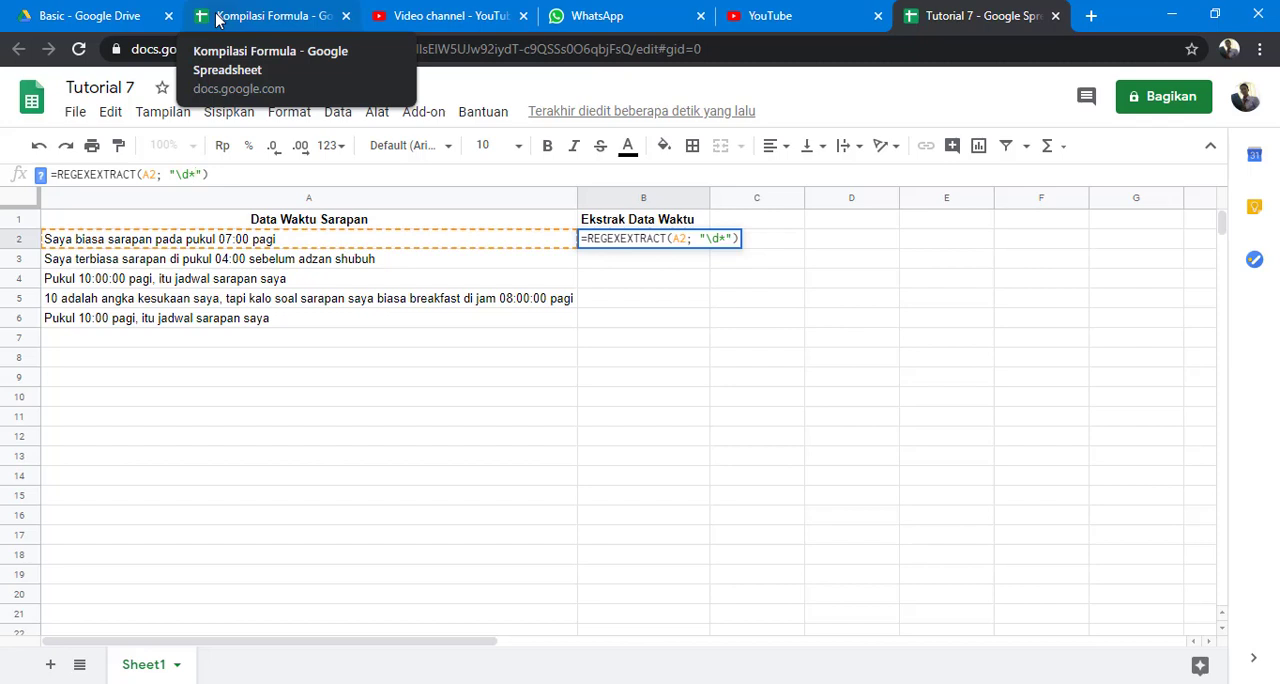
{"action": "key", "text": "BackSpace"}
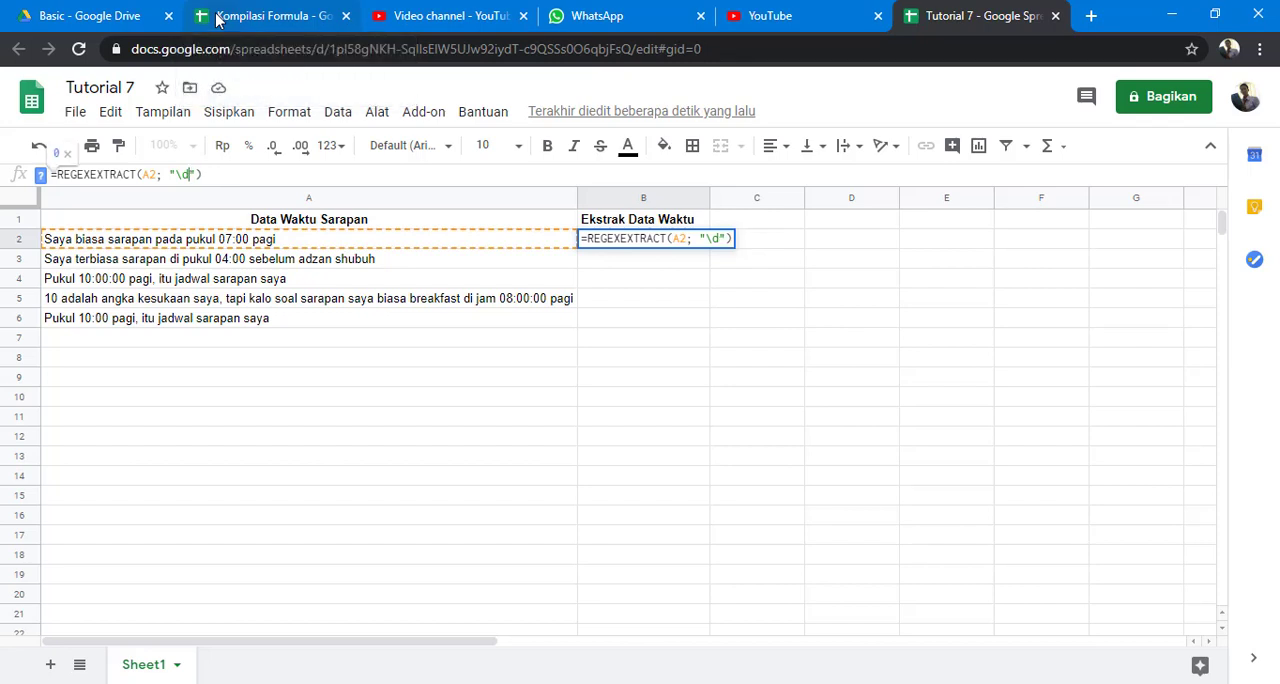
Set the B2 pattern to "\d+" and fill the REGEXEXTRACT formula down through B6.
{"action": "type", "text": "+"}
{"action": "key", "text": "Return"}
{"action": "key", "text": "Up"}
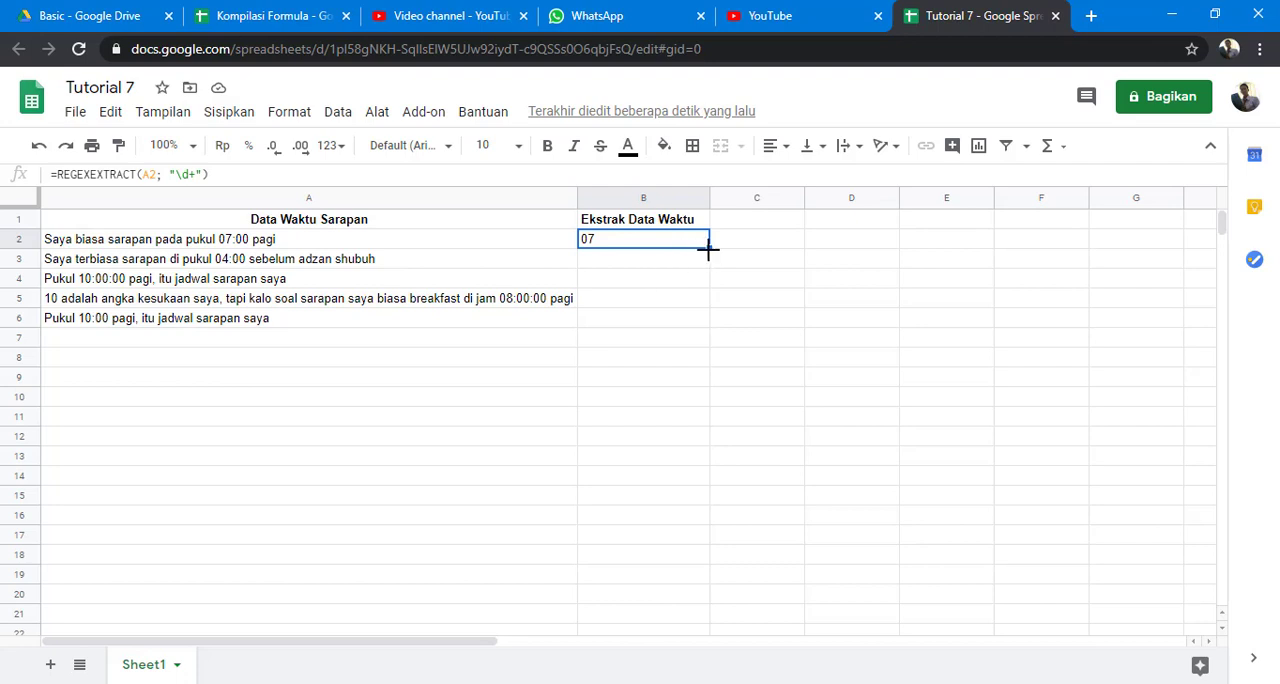
{"action": "left_click_drag", "start_coordinate": [705, 246], "coordinate": [706, 318]}
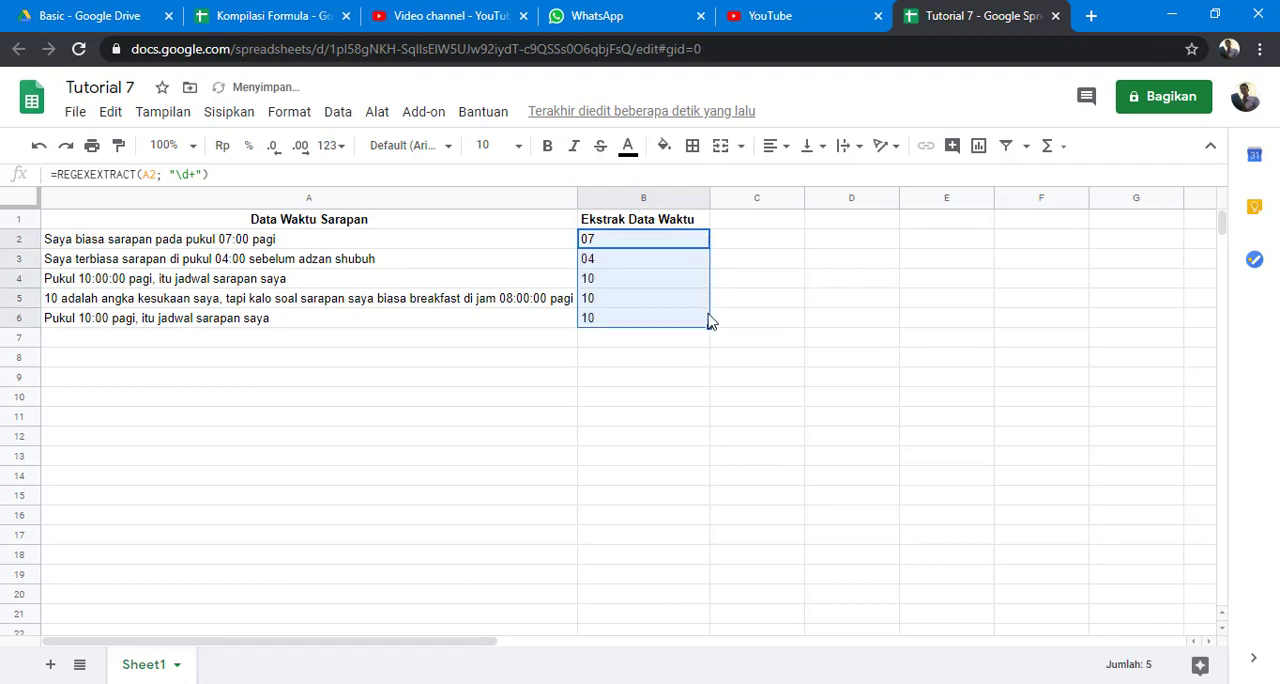
{"action": "left_click", "coordinate": [628, 330]}
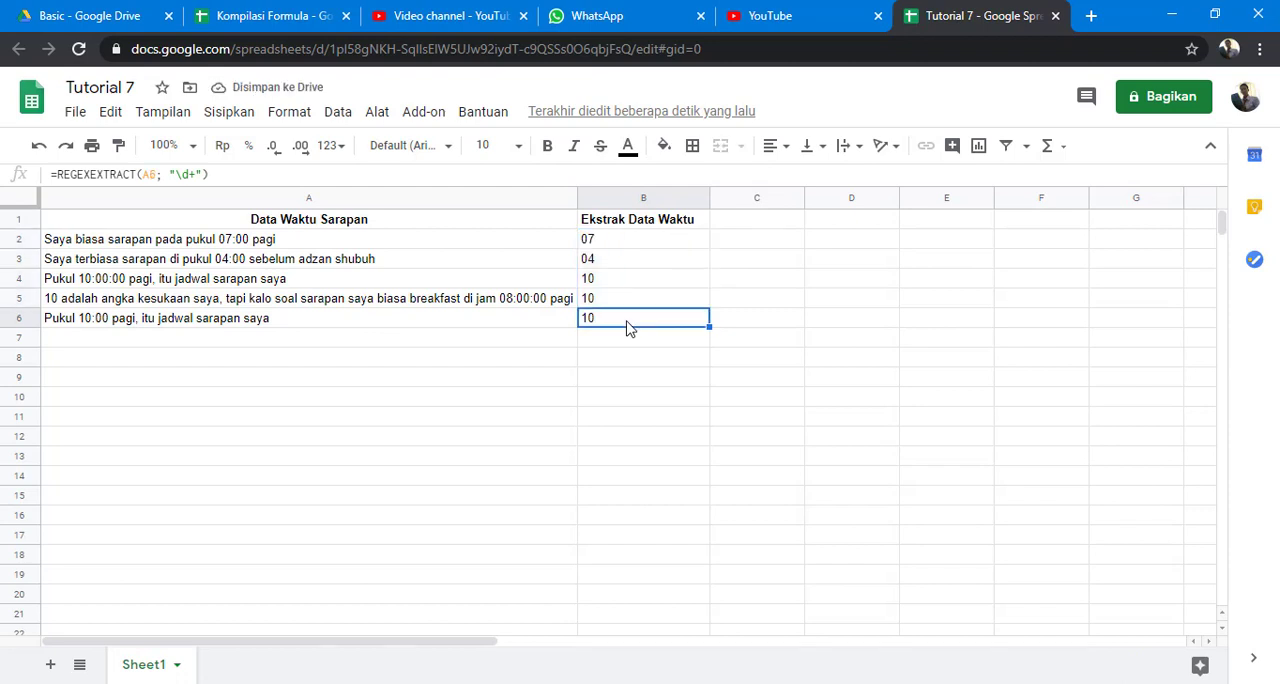
Extend the B2 pattern to "\d+:\d+" to capture hours and minutes, and fill the formula down through B6.
{"action": "left_click", "coordinate": [645, 241]}
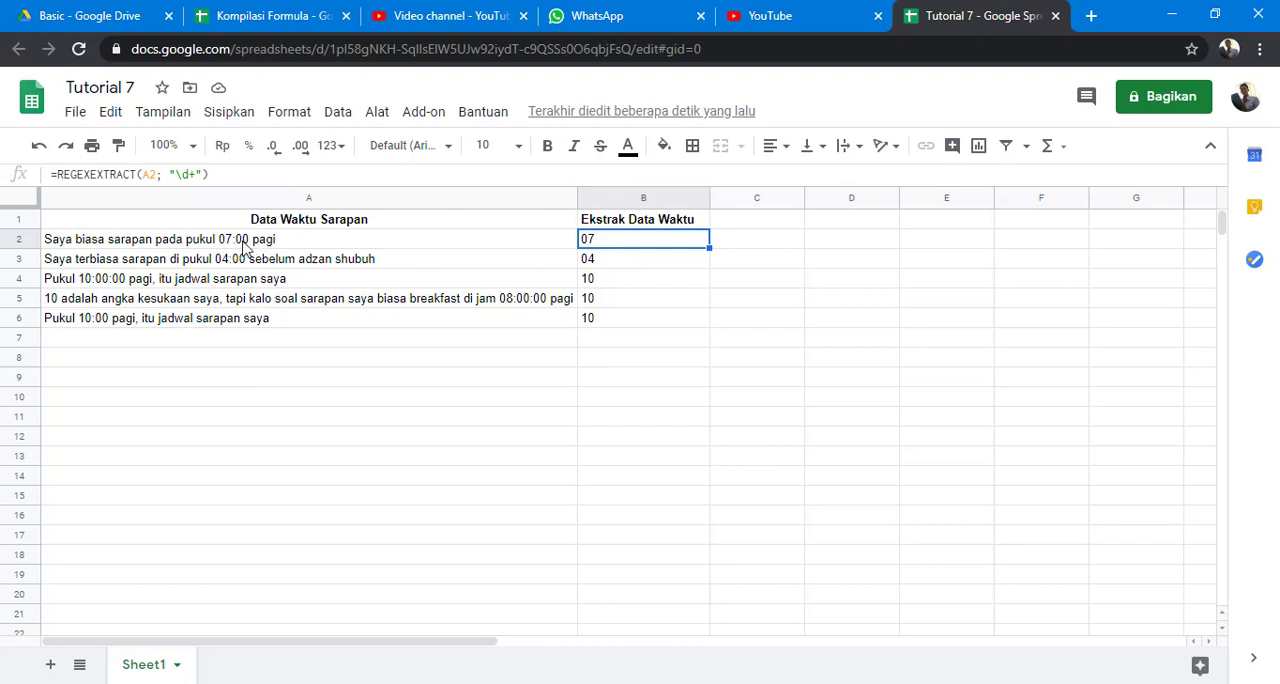
{"action": "left_click", "coordinate": [197, 174]}
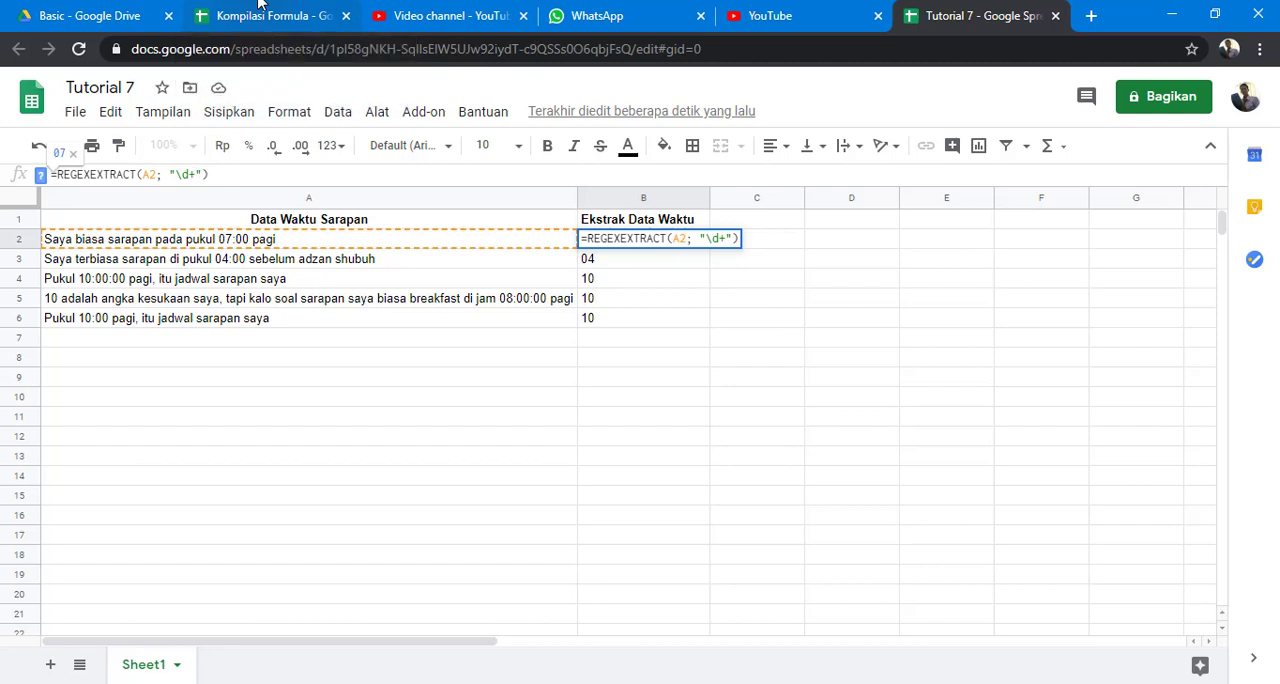
{"action": "type", "text": ":"}
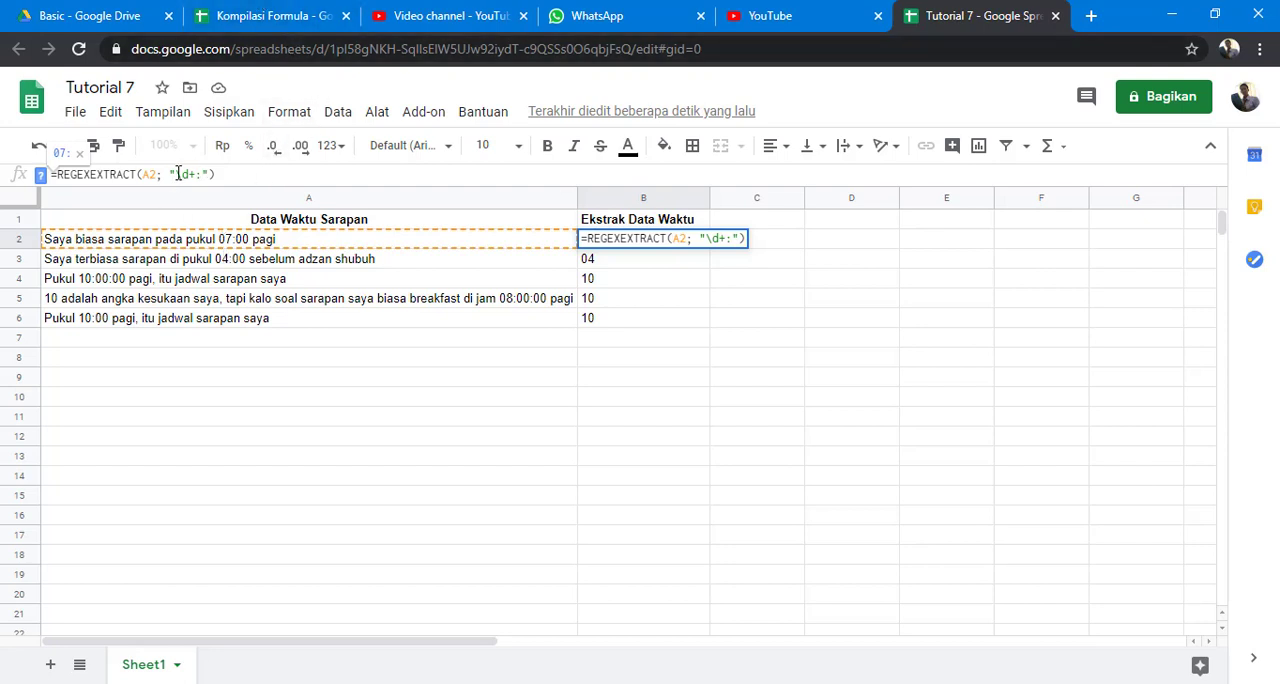
{"action": "left_click_drag", "start_coordinate": [180, 174], "coordinate": [197, 174]}
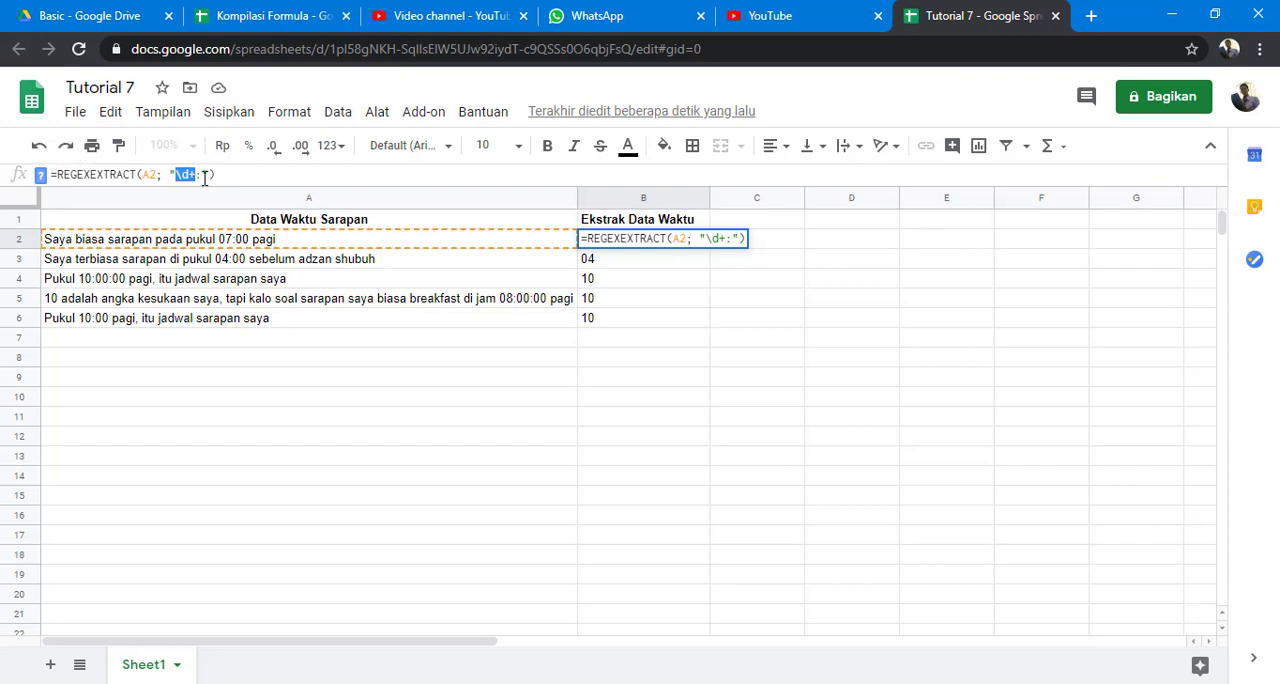
{"action": "left_click", "coordinate": [203, 175]}
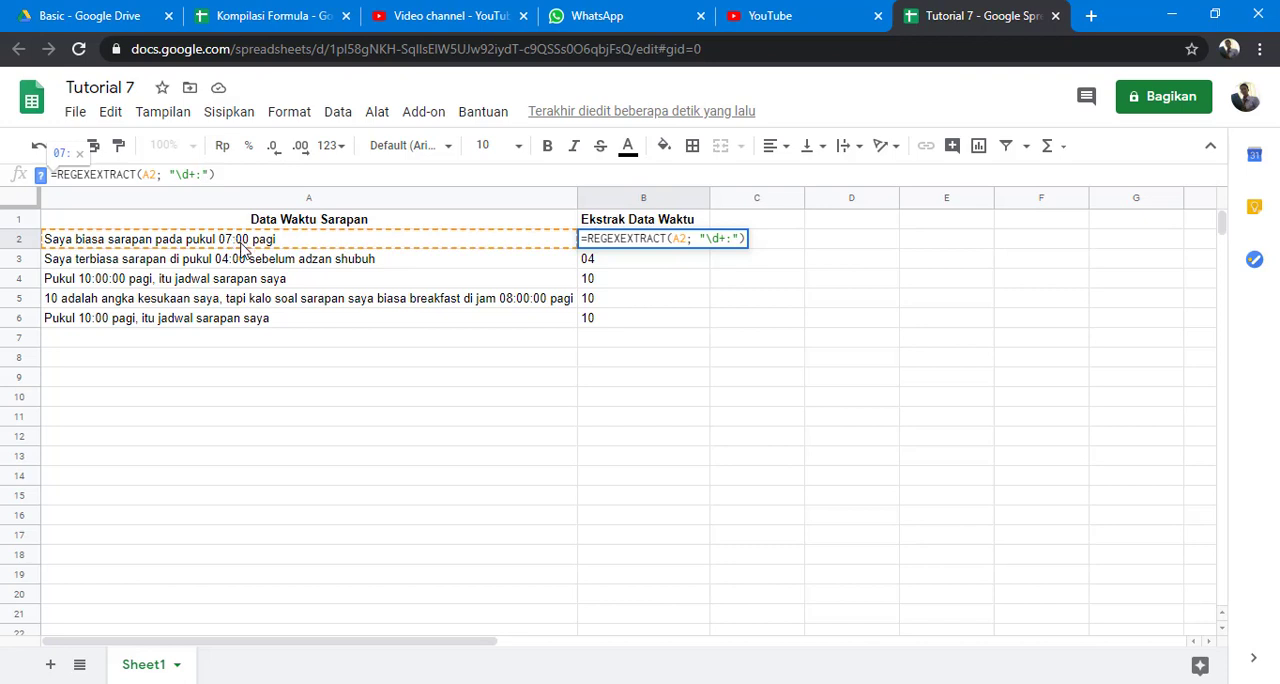
{"action": "type", "text": "\\d+"}
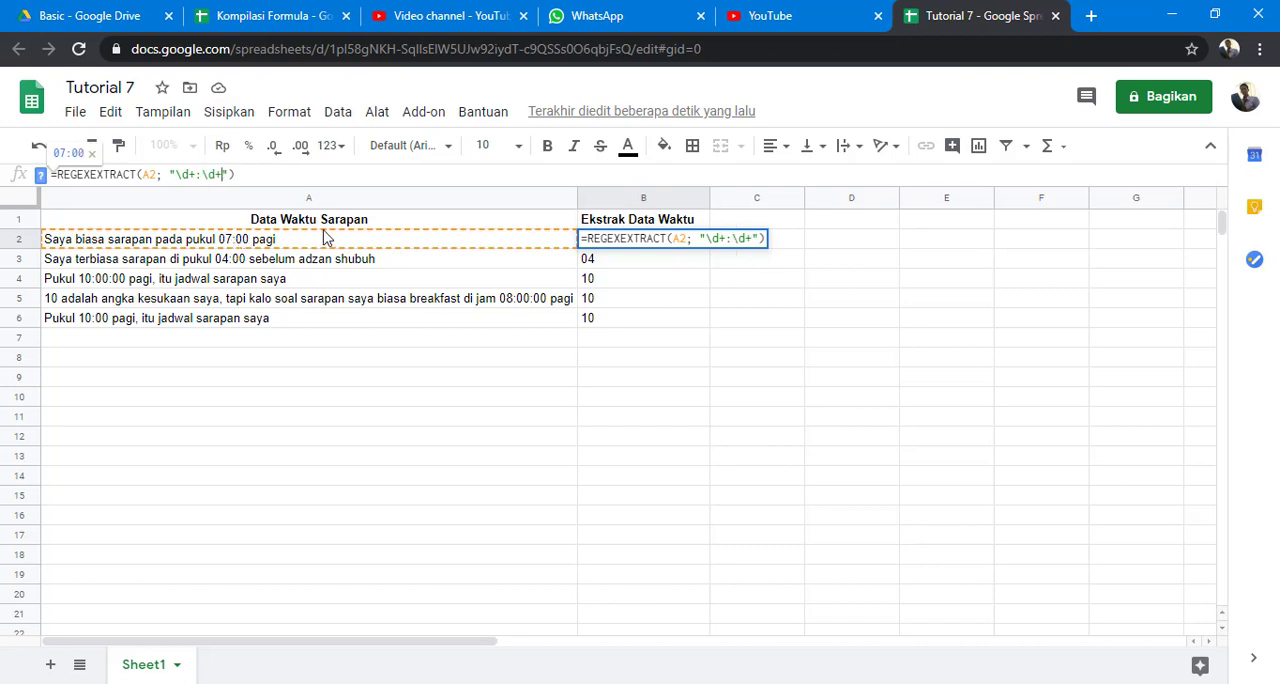
{"action": "key", "text": "Return"}
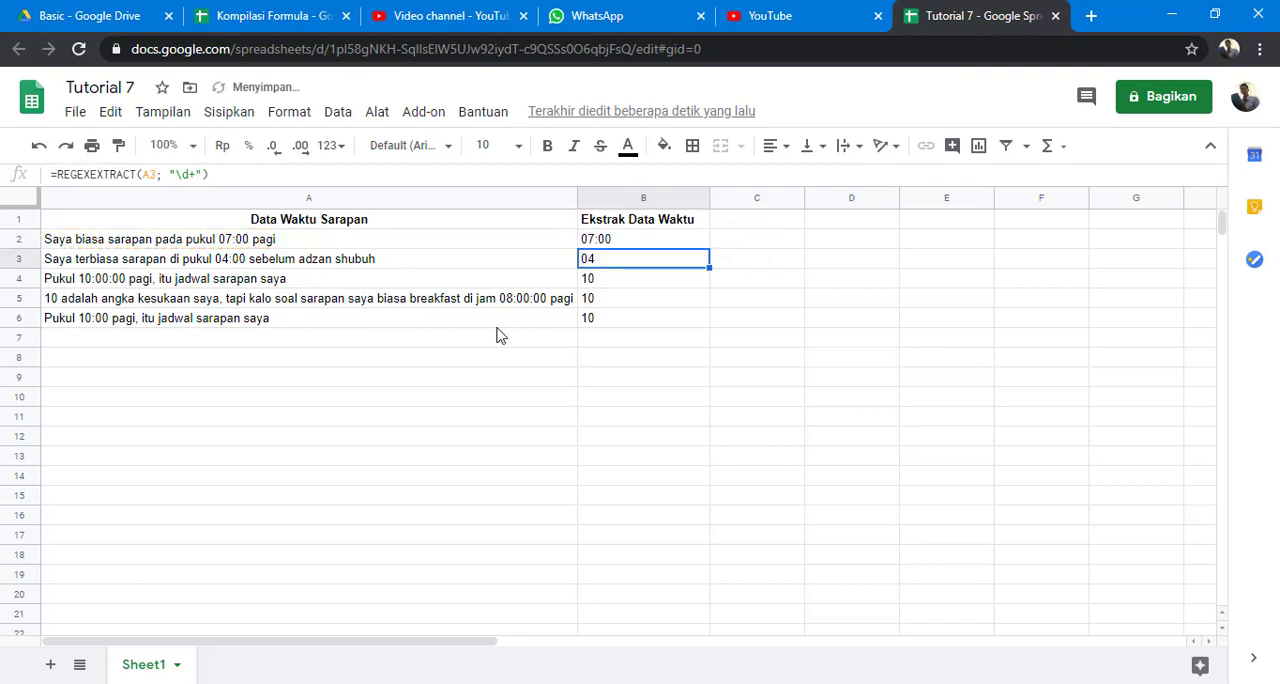
{"action": "left_click", "coordinate": [635, 240]}
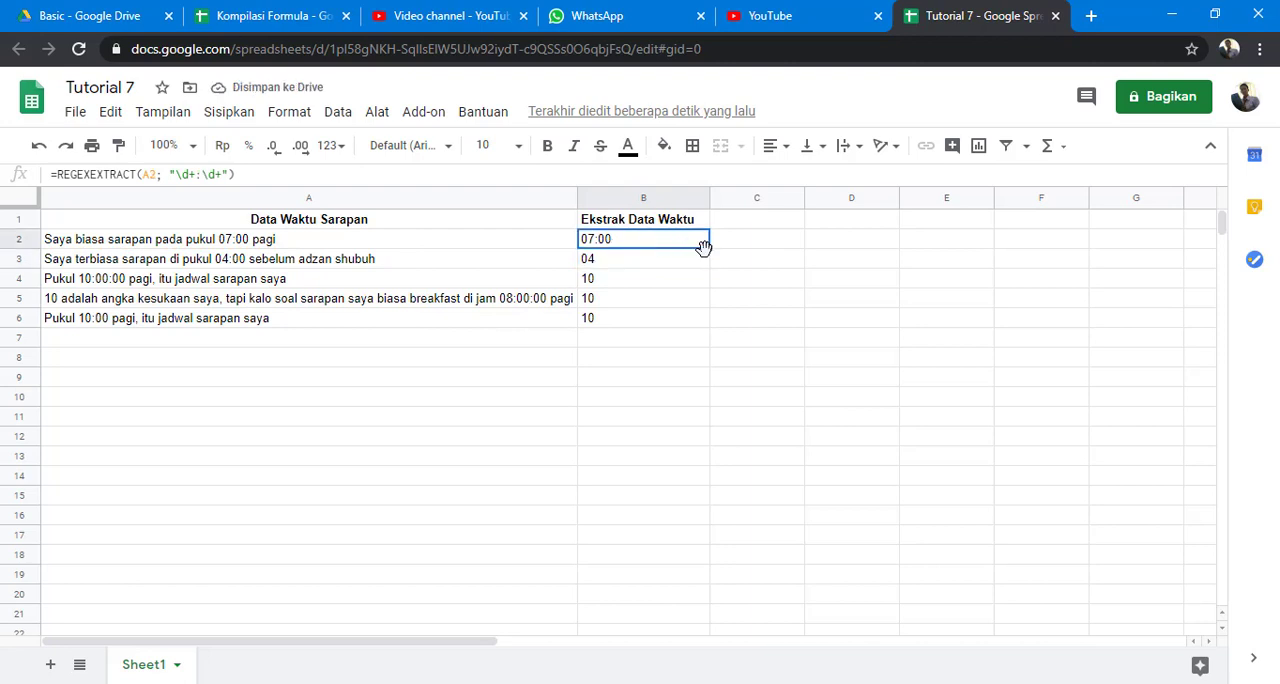
{"action": "left_click_drag", "start_coordinate": [711, 246], "coordinate": [711, 320]}
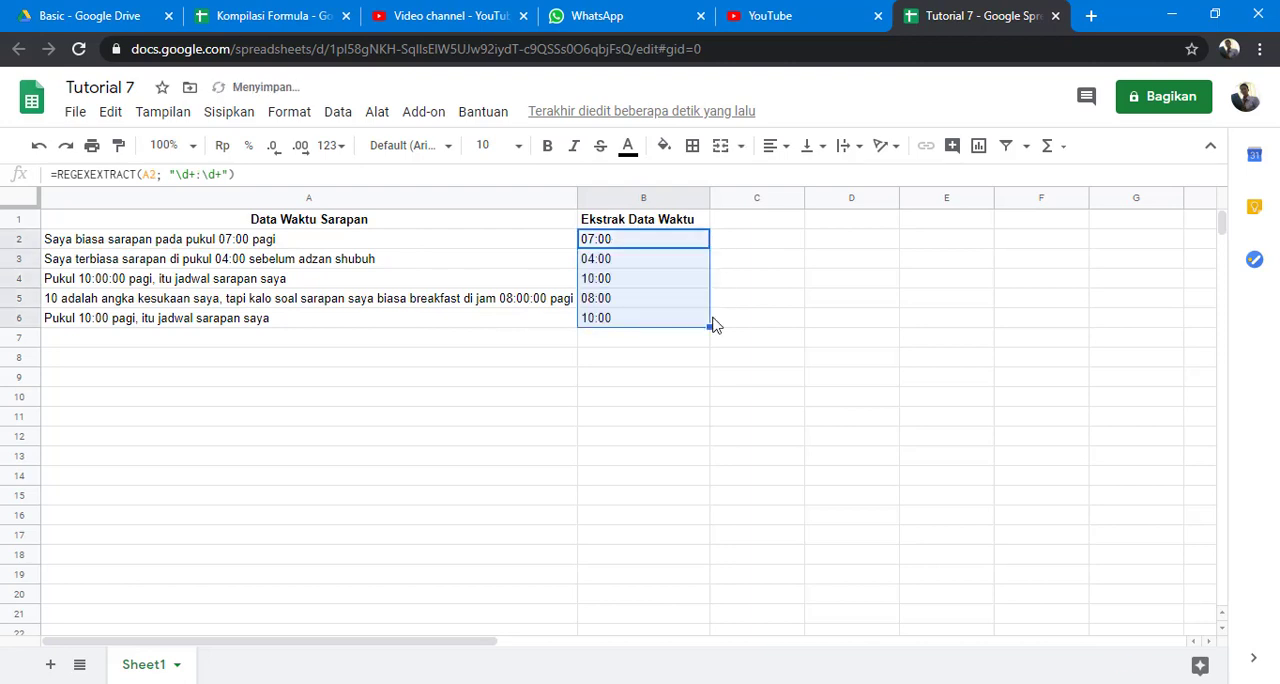
Check the extracted times and formulas in B2 through B6 against the sentences in column A, especially the one in A4.
{"action": "left_click", "coordinate": [628, 260]}
{"action": "left_click", "coordinate": [627, 284]}
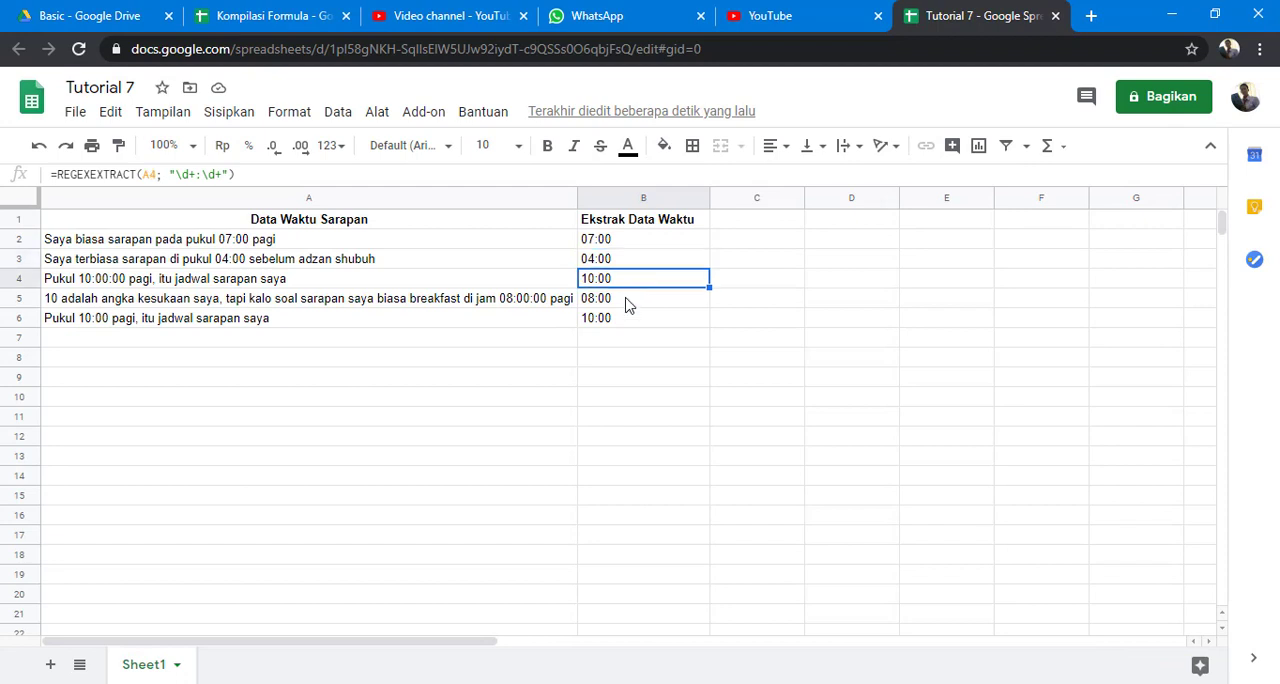
{"action": "left_click", "coordinate": [626, 302]}
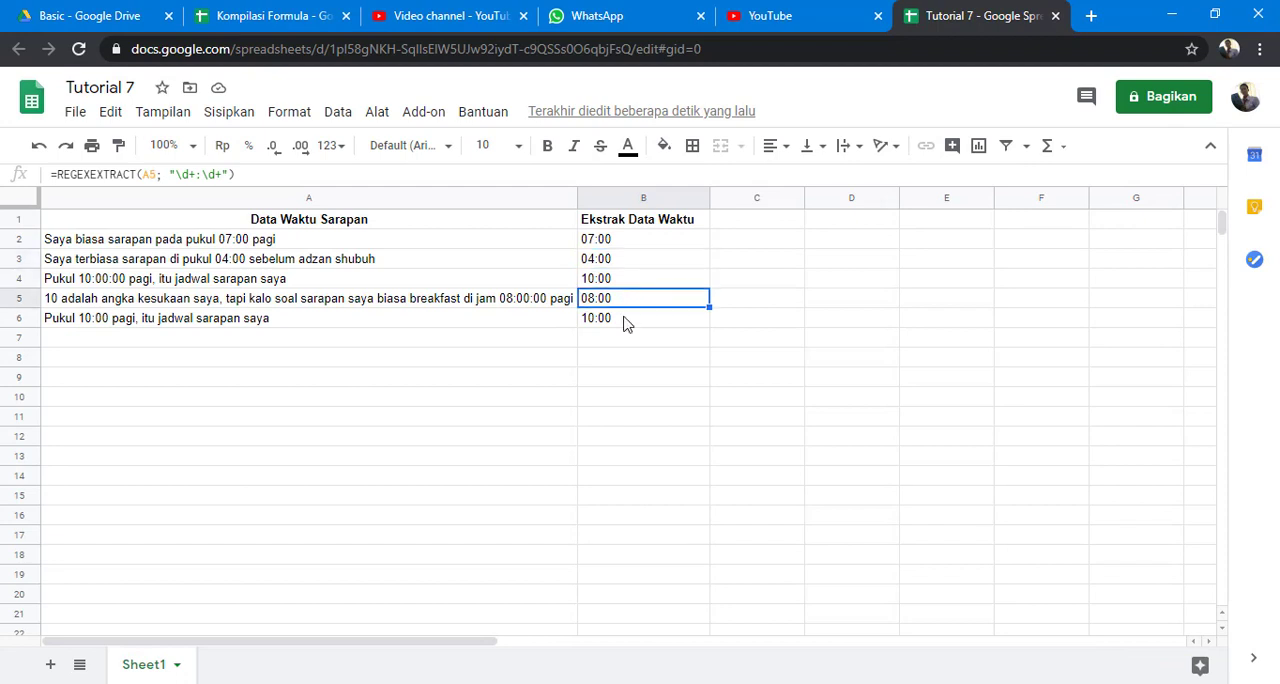
{"action": "left_click", "coordinate": [626, 320]}
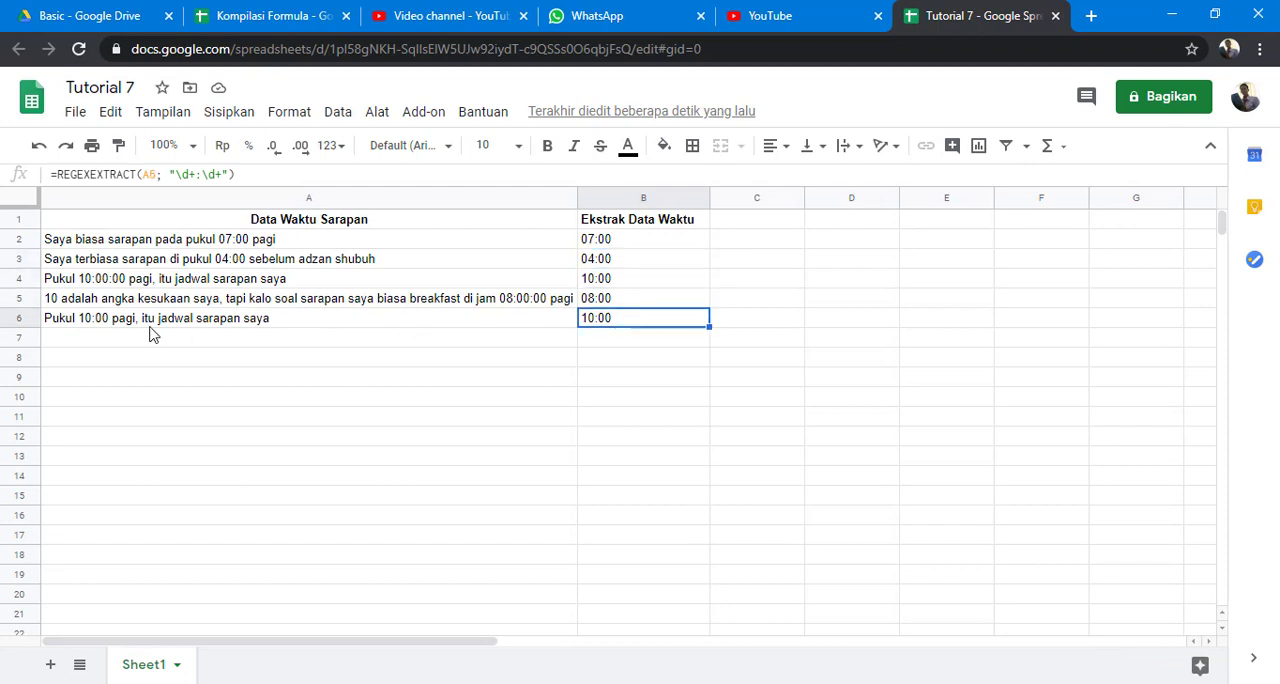
{"action": "left_click", "coordinate": [638, 245]}
{"action": "left_click", "coordinate": [645, 262]}
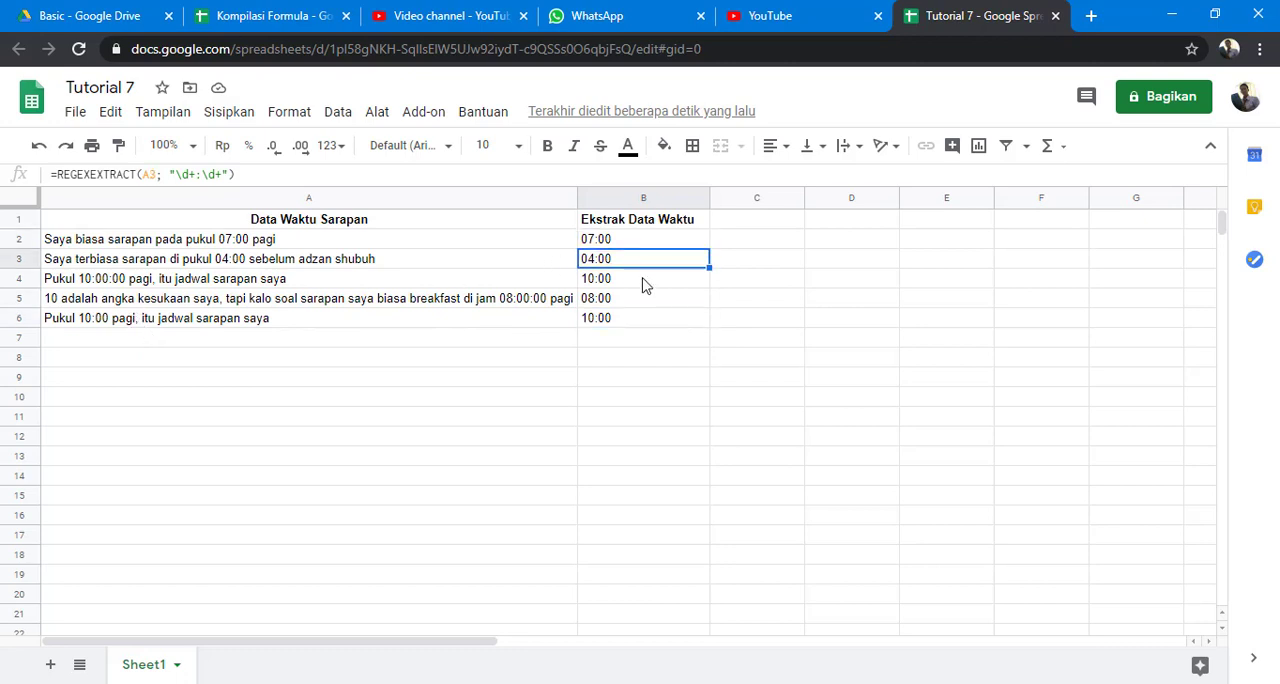
{"action": "left_click", "coordinate": [645, 283]}
{"action": "left_click", "coordinate": [645, 302]}
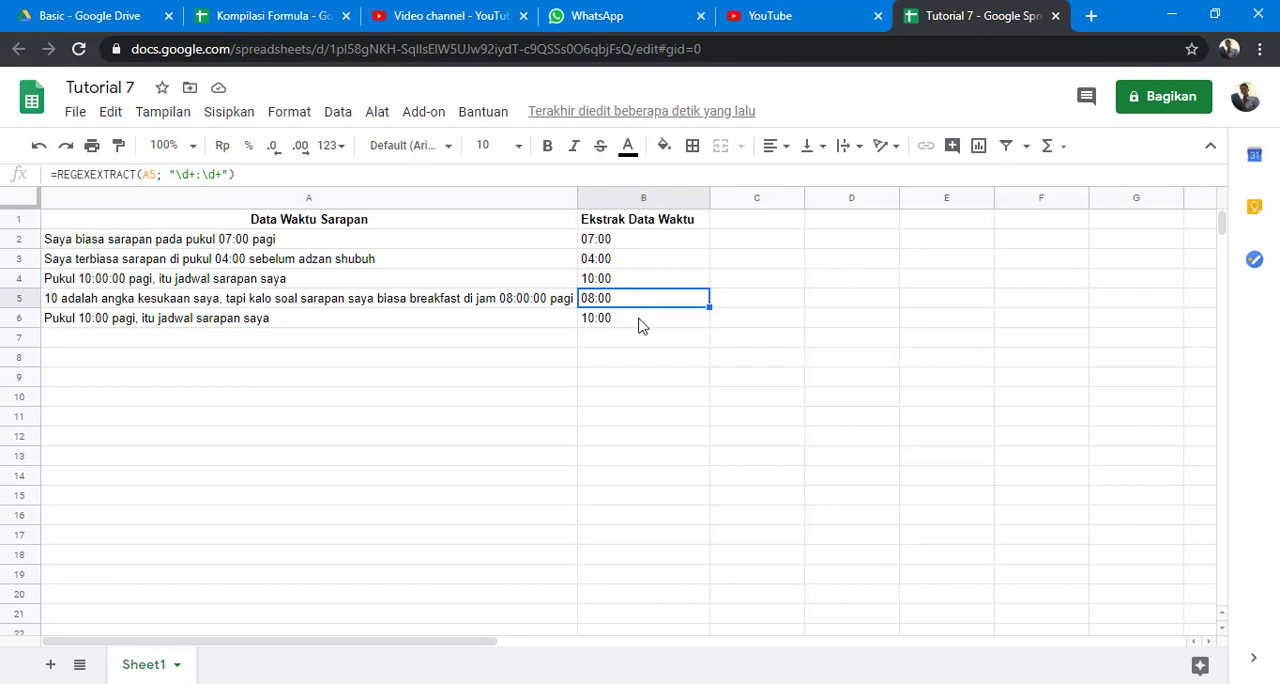
{"action": "left_click", "coordinate": [641, 322]}
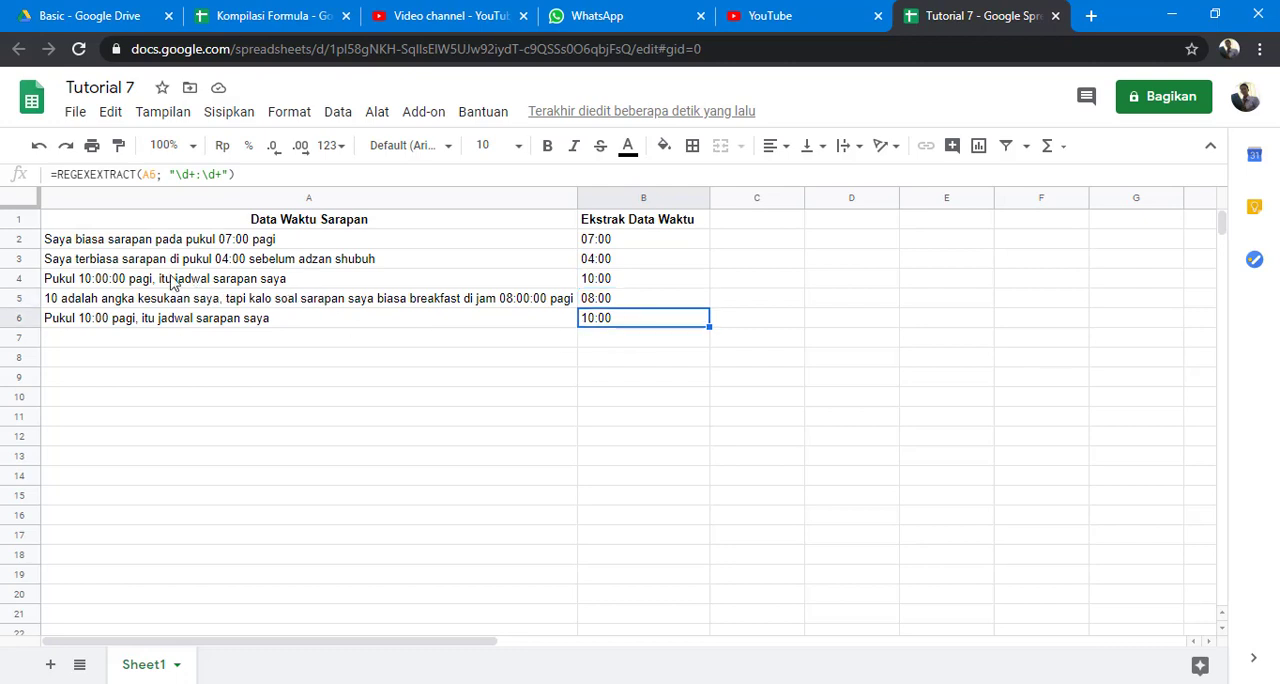
{"action": "left_click", "coordinate": [82, 287]}
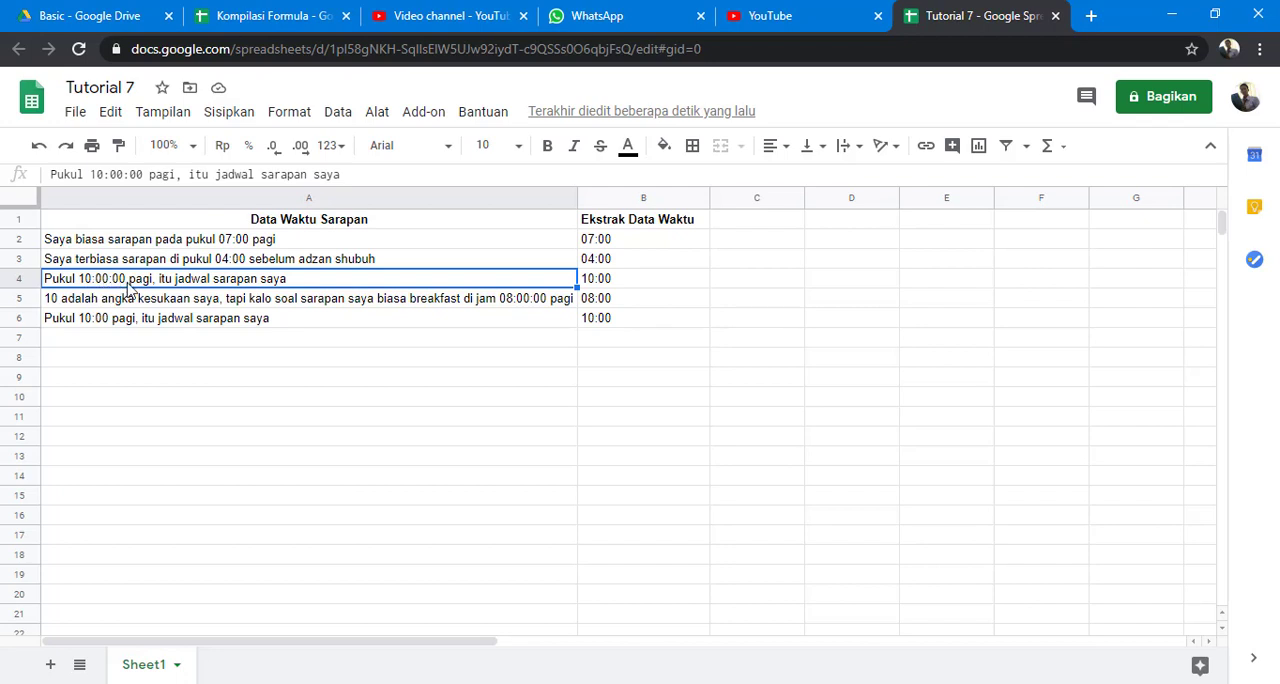
Extend the REGEXEXTRACT pattern in B4 to "\d+:\d+:\d+" so that it also captures the seconds.
{"action": "left_click", "coordinate": [605, 283]}
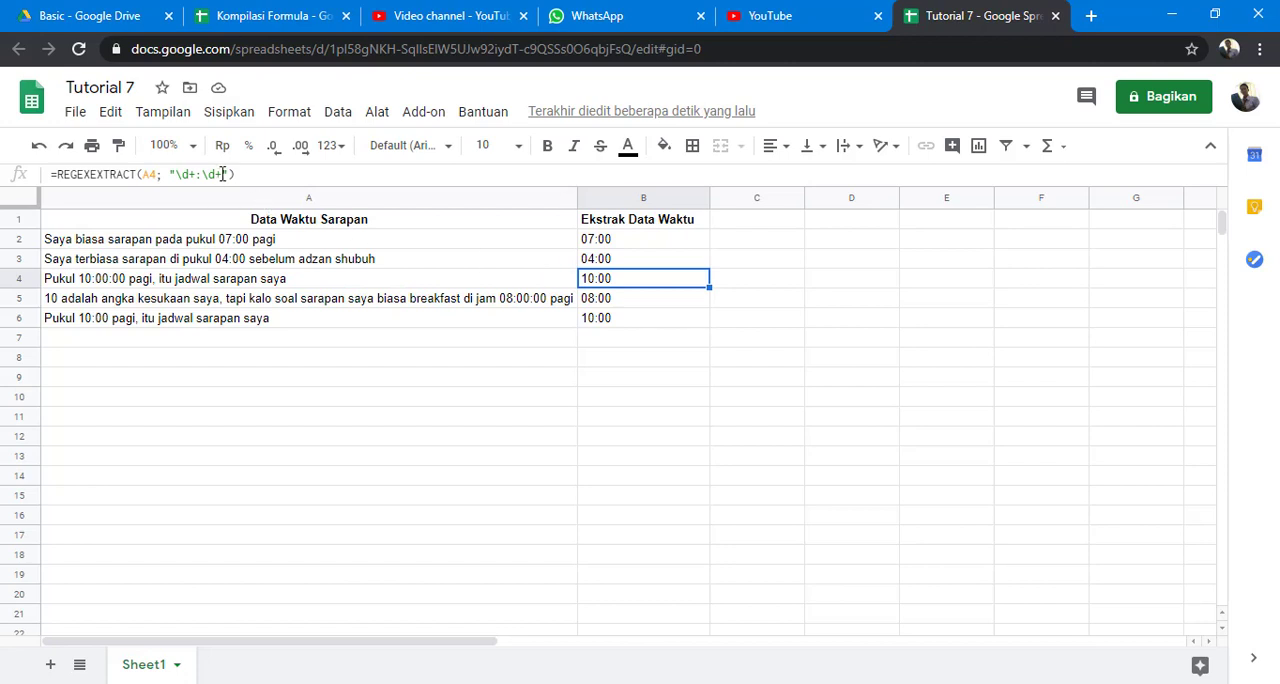
{"action": "left_click", "coordinate": [222, 174]}
{"action": "type", "text": ":"}
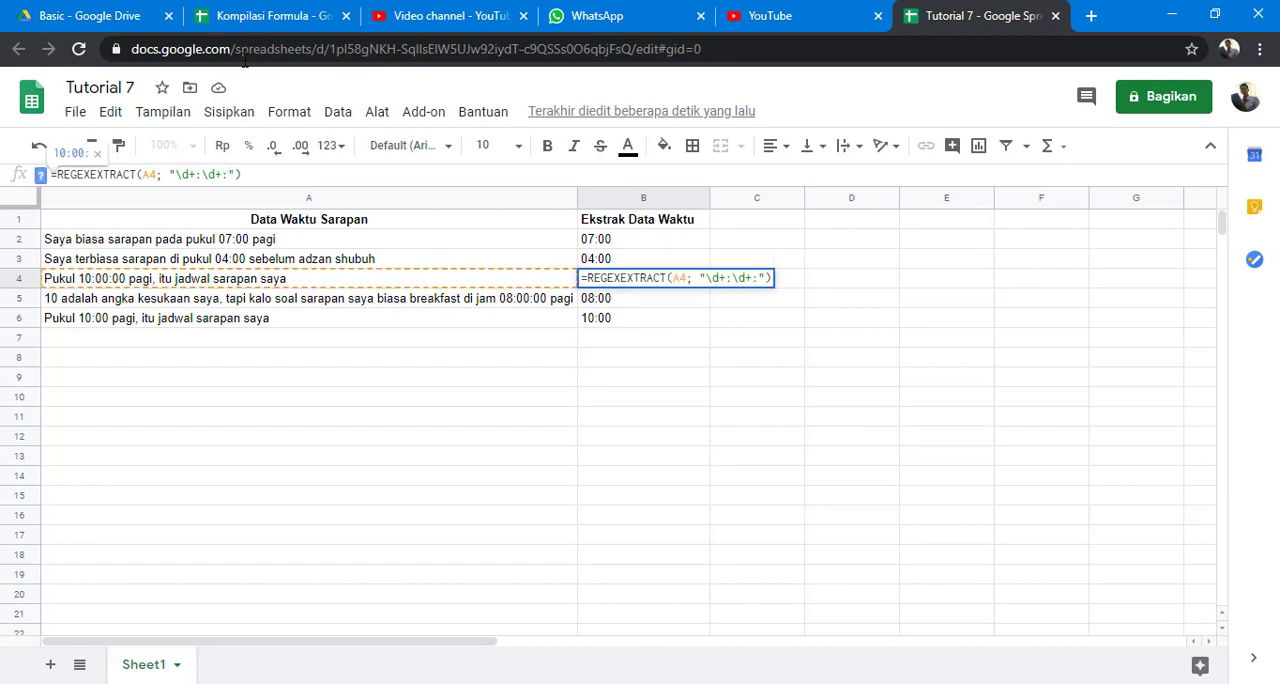
{"action": "left_click_drag", "start_coordinate": [203, 174], "coordinate": [223, 174]}
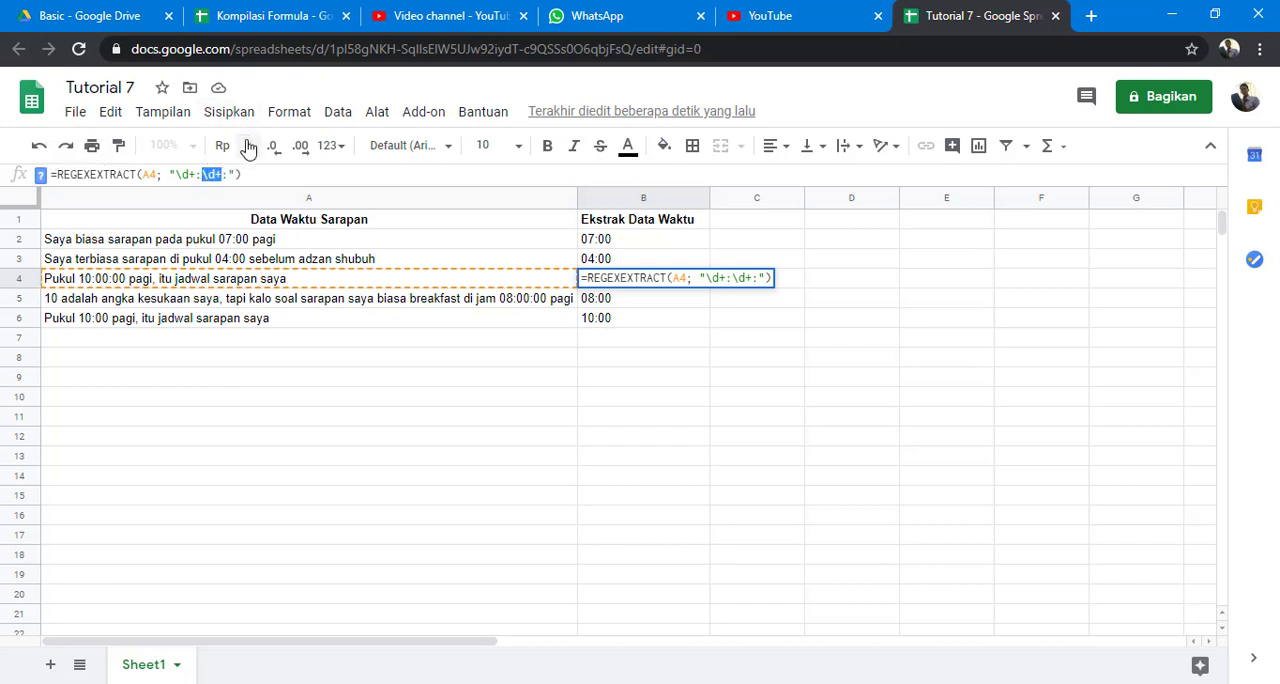
{"action": "left_click", "coordinate": [225, 174]}
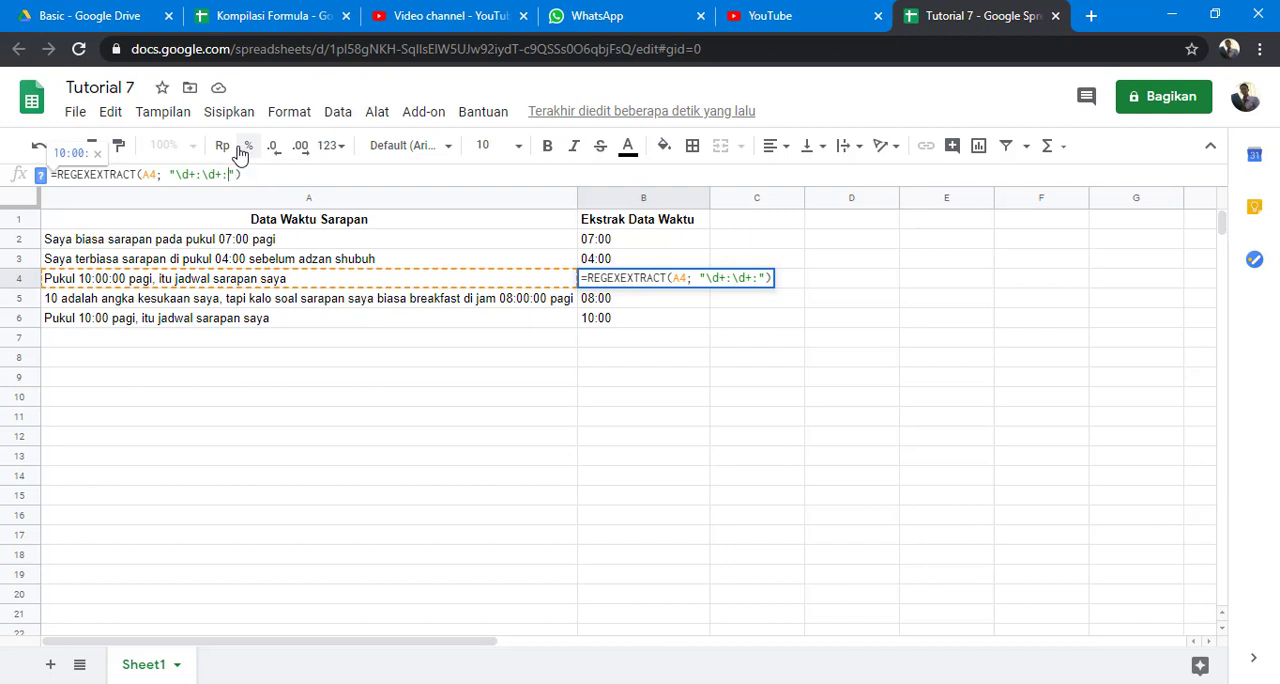
{"action": "key", "text": "Return"}
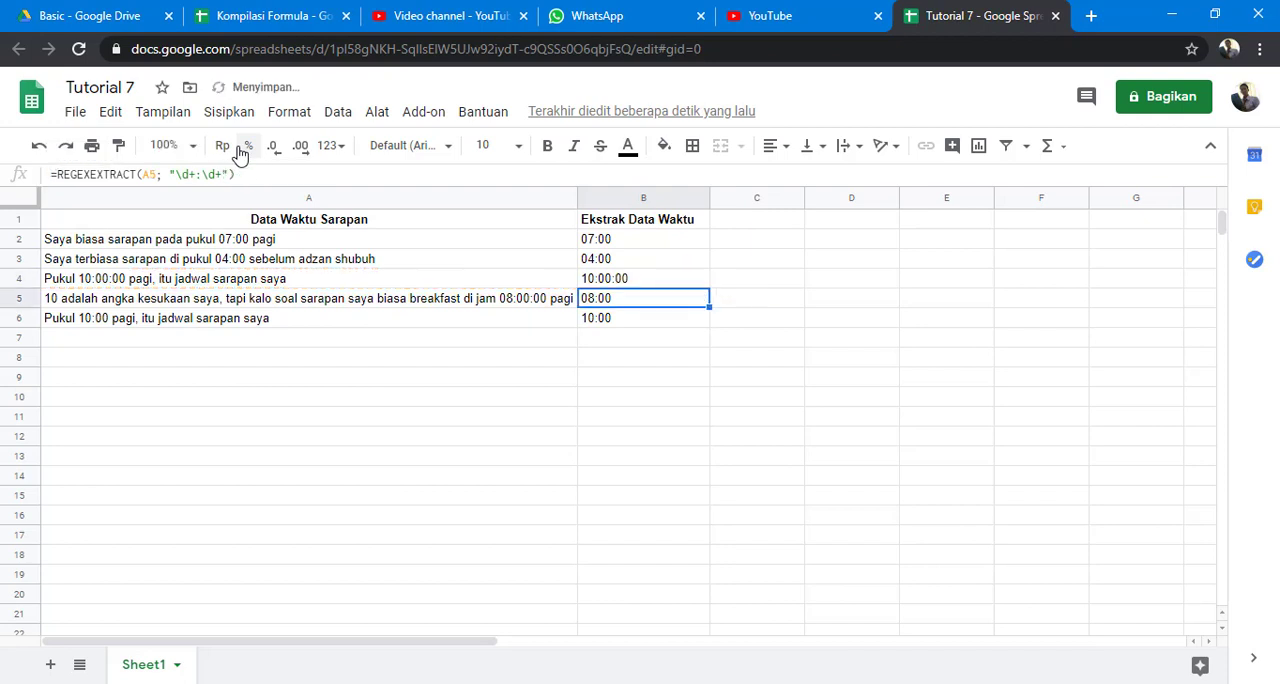
Copy the B4 formula into the whole range B2 through B6 and check the results in B4, B5 and B2.
{"action": "left_click", "coordinate": [620, 282]}
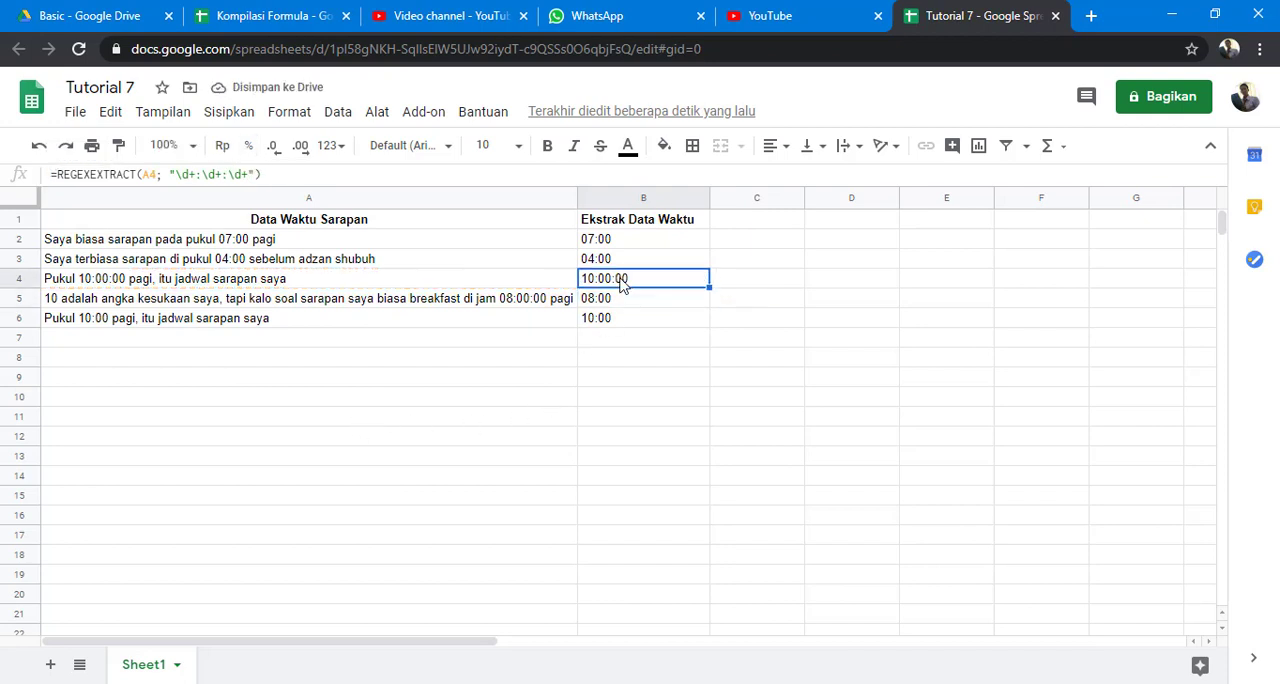
{"action": "key", "text": "ctrl+c"}
{"action": "left_click", "coordinate": [643, 244]}
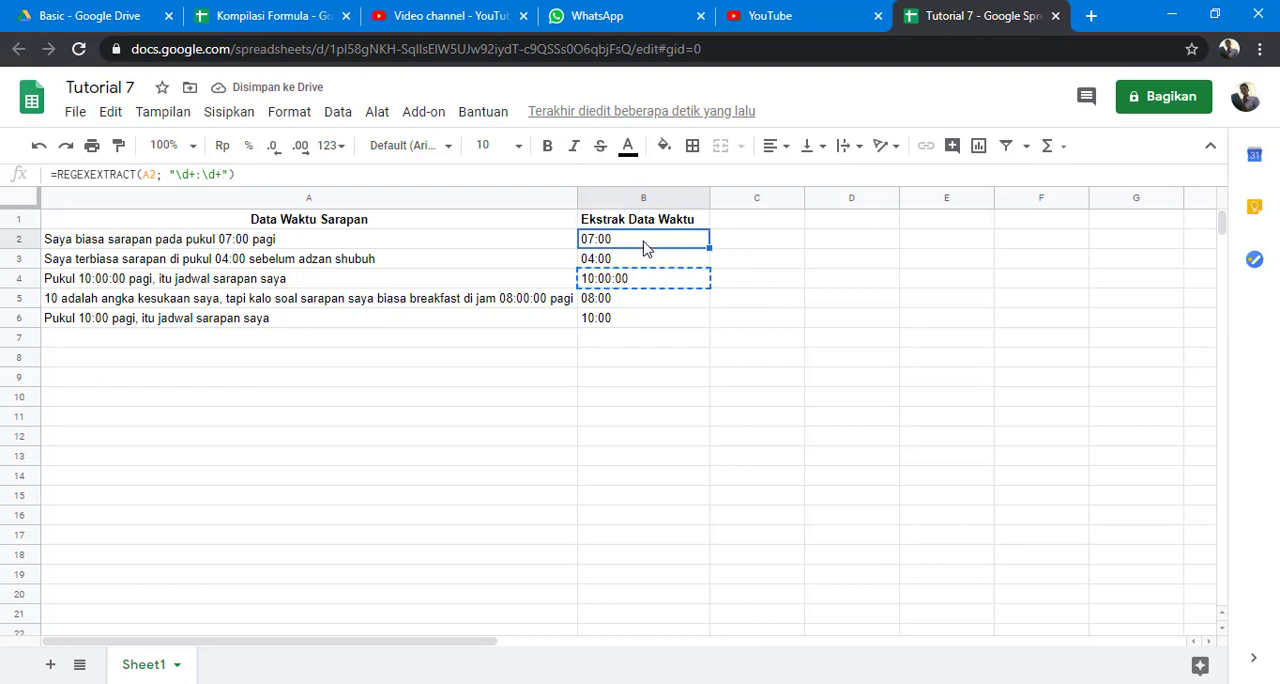
{"action": "key", "text": "ctrl+v"}
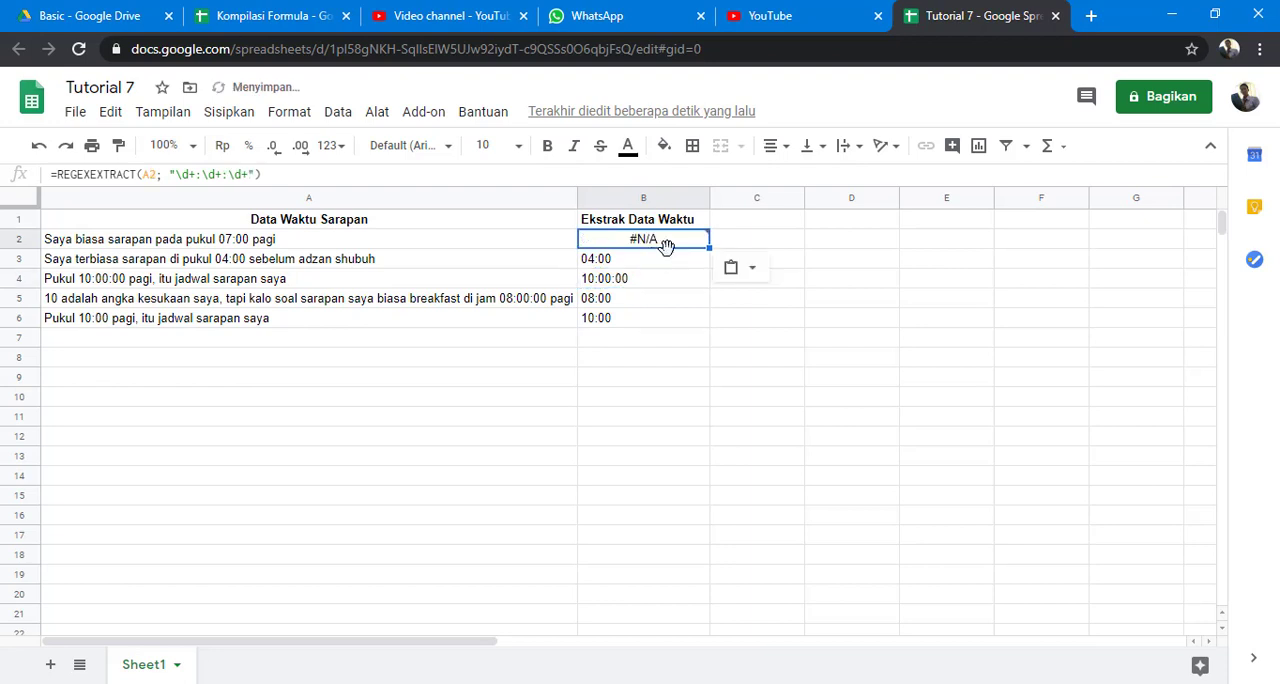
{"action": "left_click", "coordinate": [697, 317], "text": "shift"}
{"action": "key", "text": "ctrl+v"}
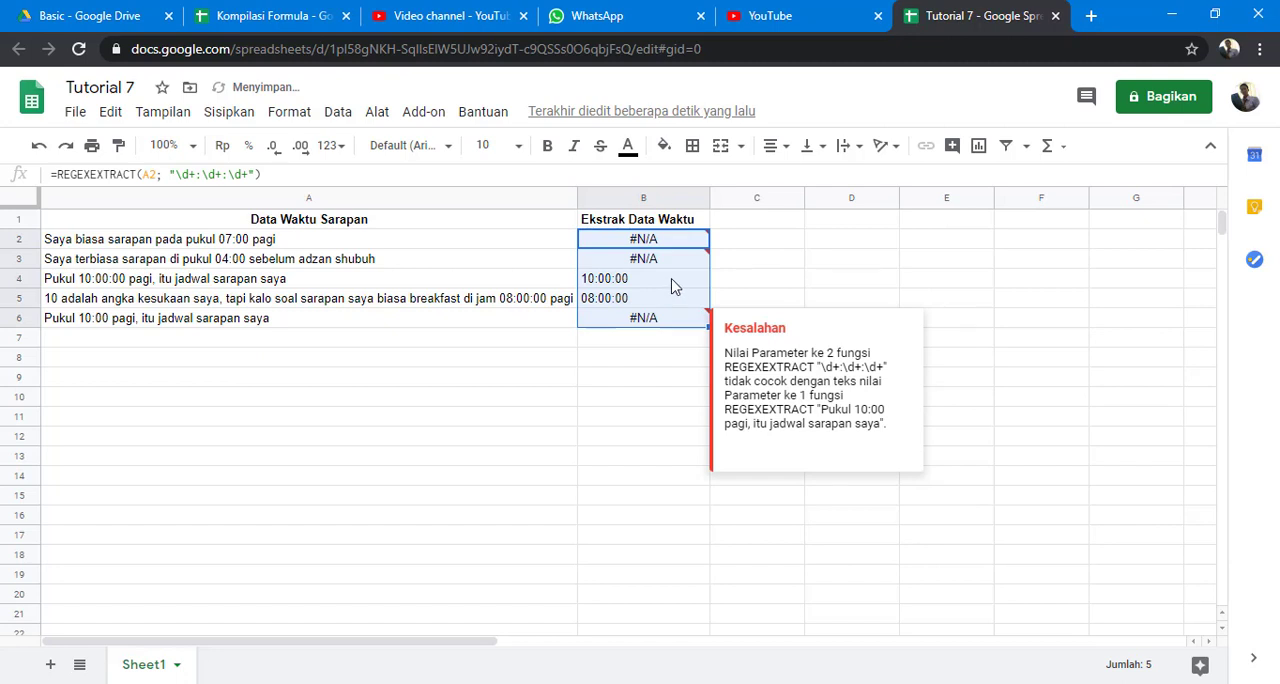
{"action": "left_click", "coordinate": [670, 285]}
{"action": "left_click", "coordinate": [670, 300]}
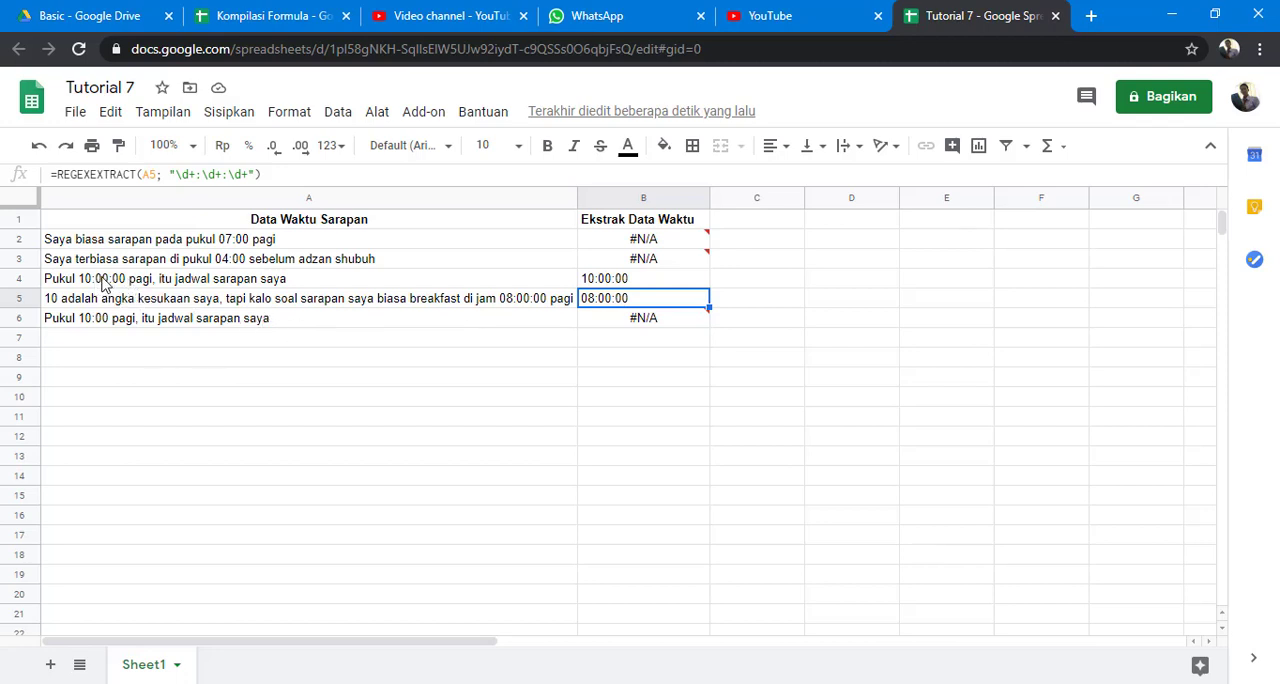
{"action": "left_click", "coordinate": [619, 283]}
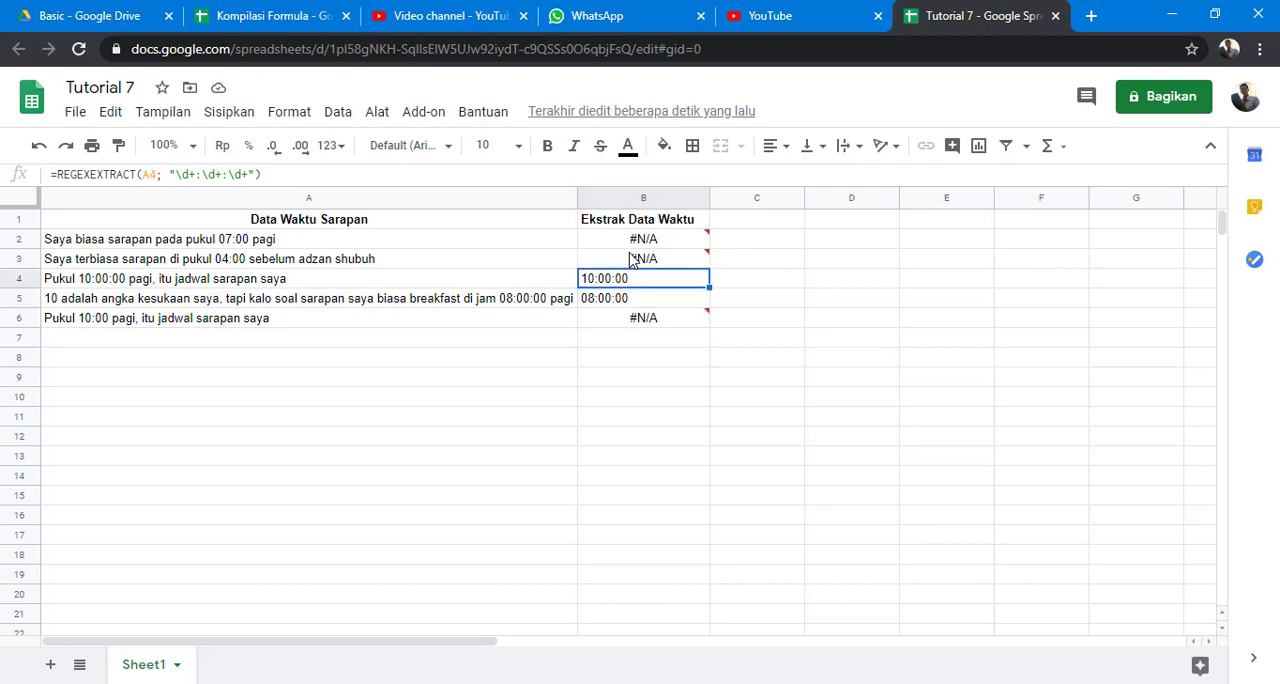
{"action": "left_click", "coordinate": [640, 242]}
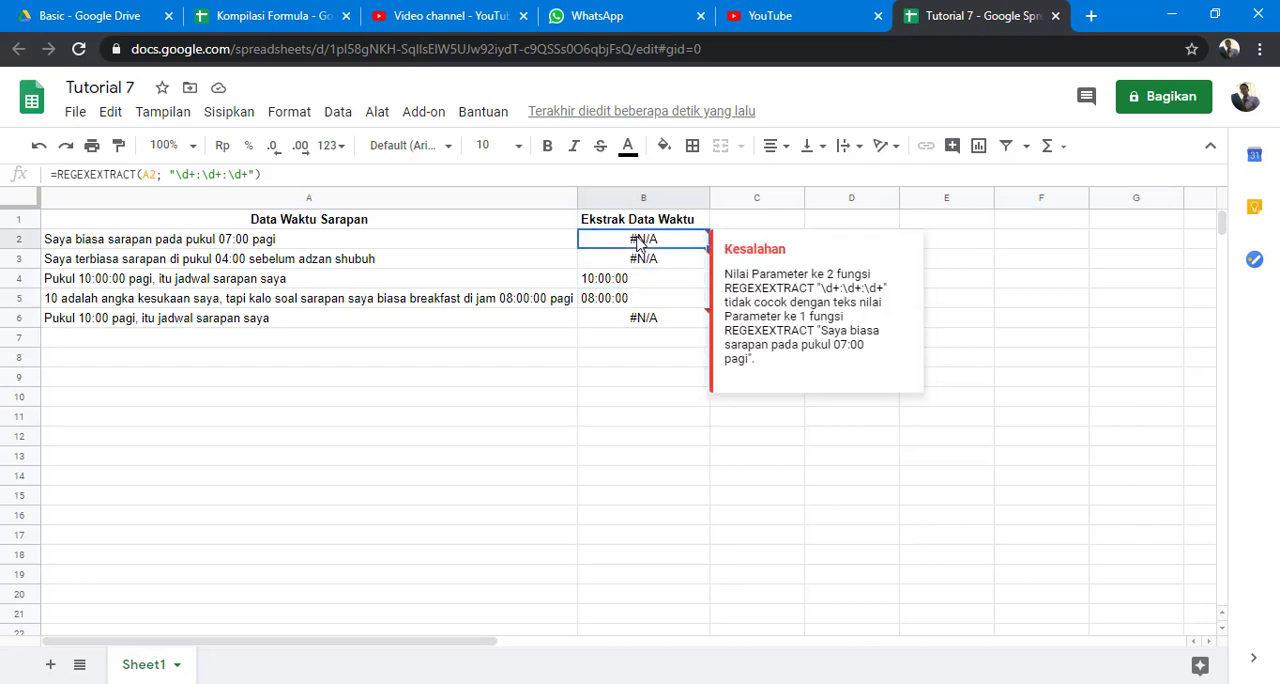
Make the seconds optional by changing the B2 pattern to "\d+:\d+:?\d+?", and fill the formula down through B6.
{"action": "left_click", "coordinate": [229, 176]}
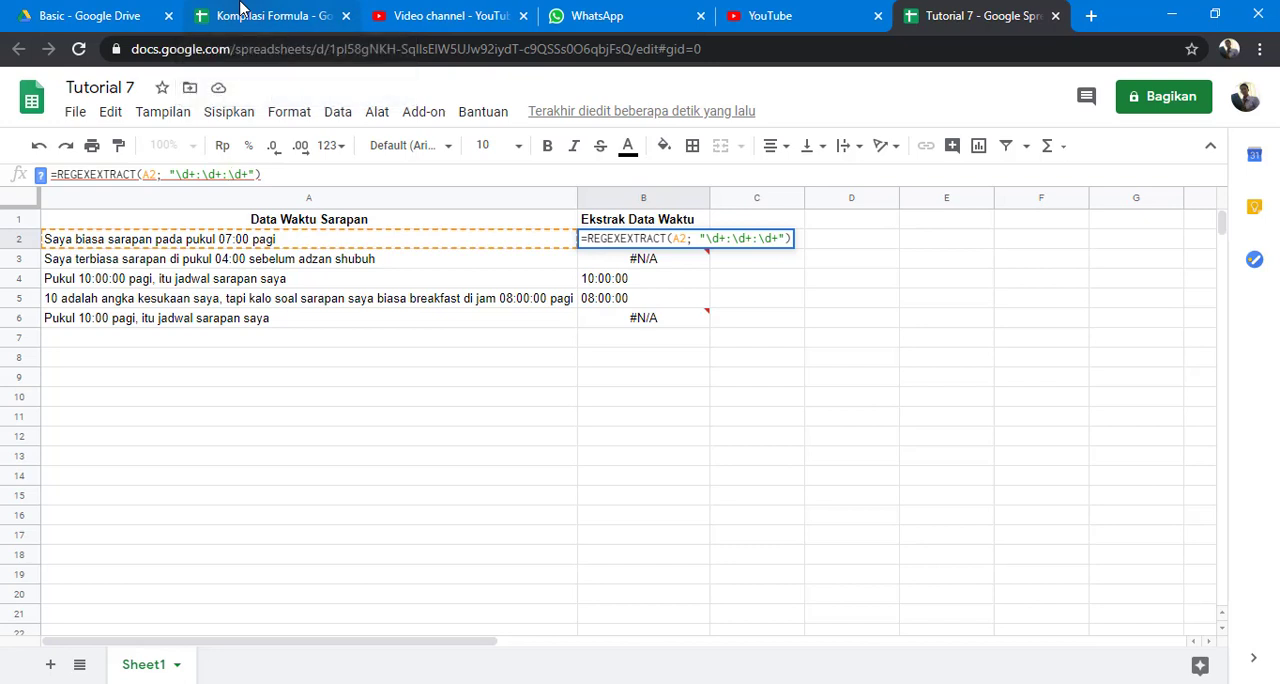
{"action": "type", "text": "?"}
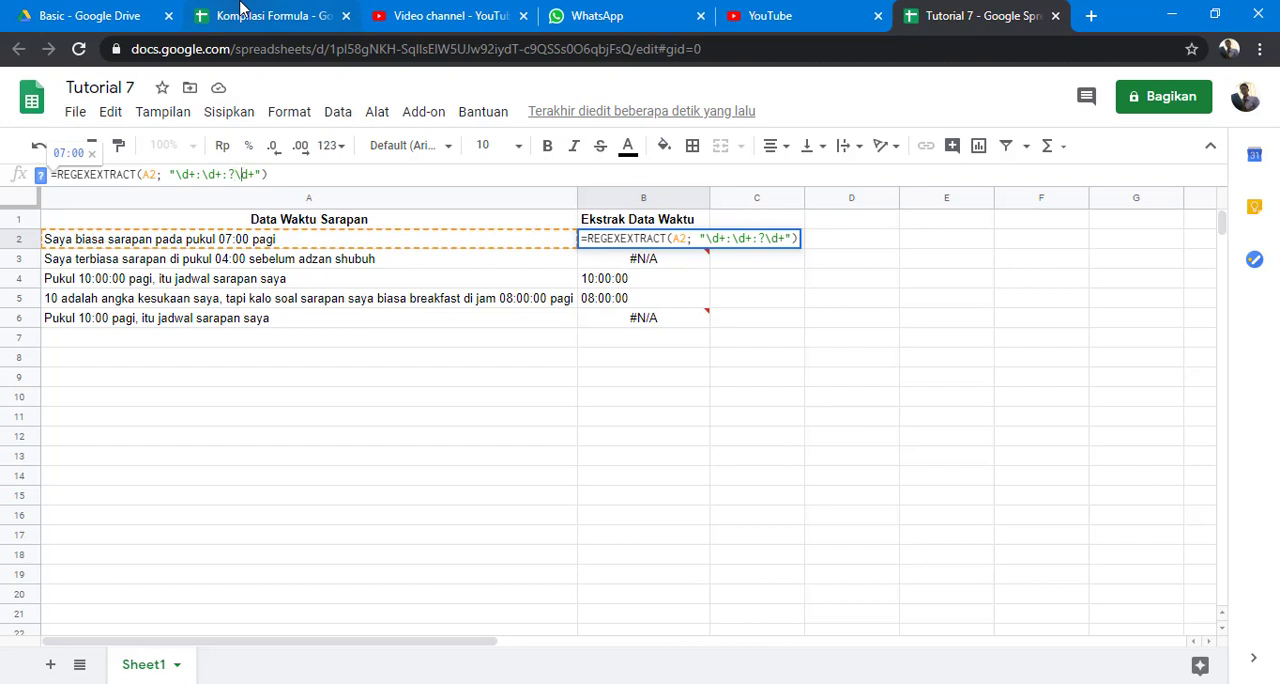
{"action": "type", "text": "?"}
{"action": "key", "text": "Return"}
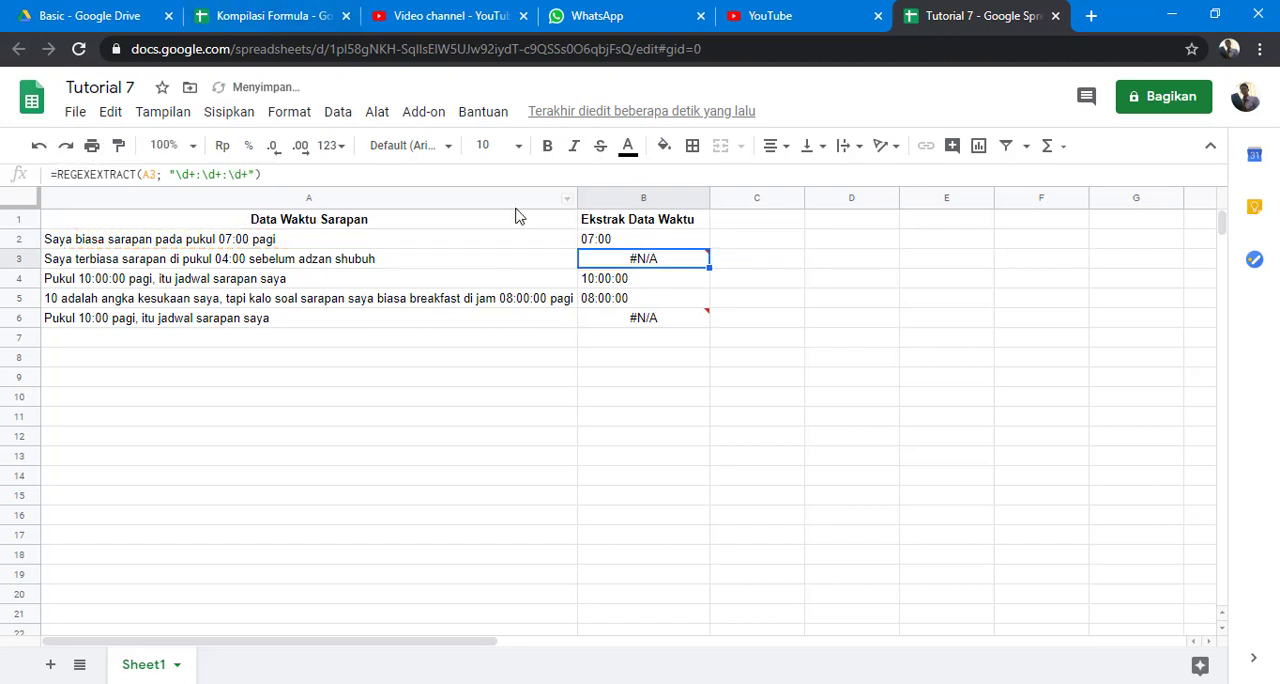
{"action": "left_click", "coordinate": [610, 236]}
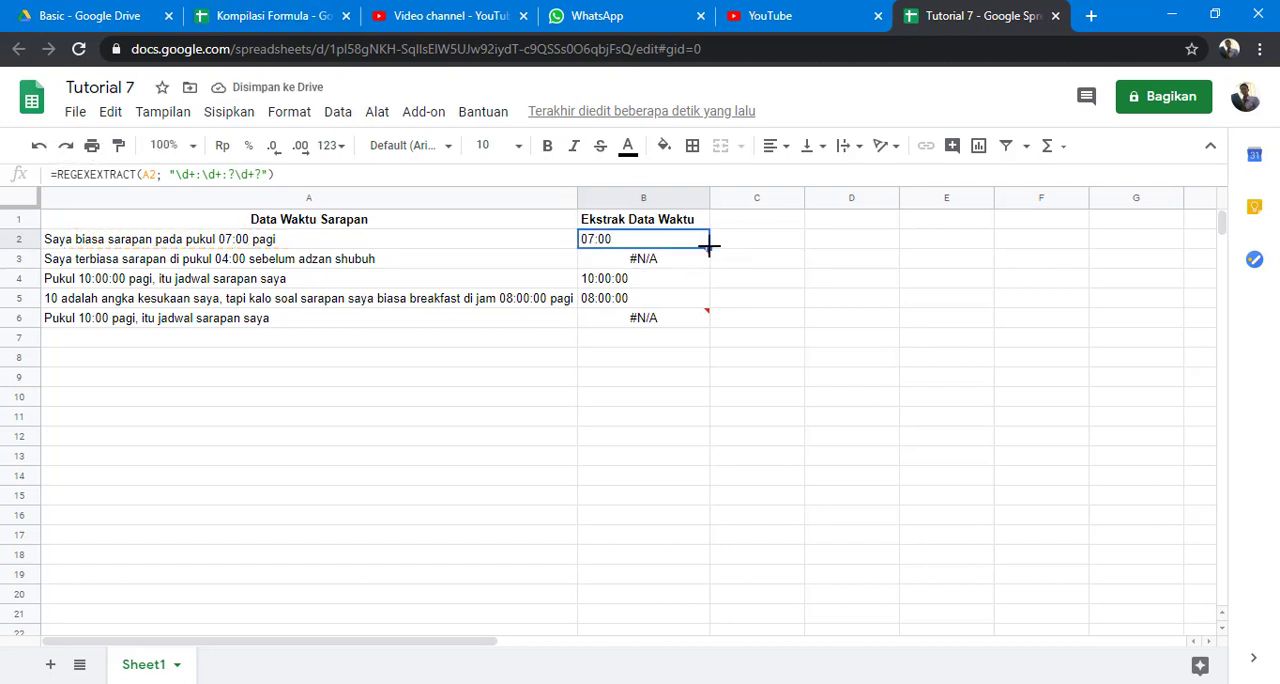
{"action": "left_click_drag", "start_coordinate": [707, 248], "coordinate": [708, 325]}
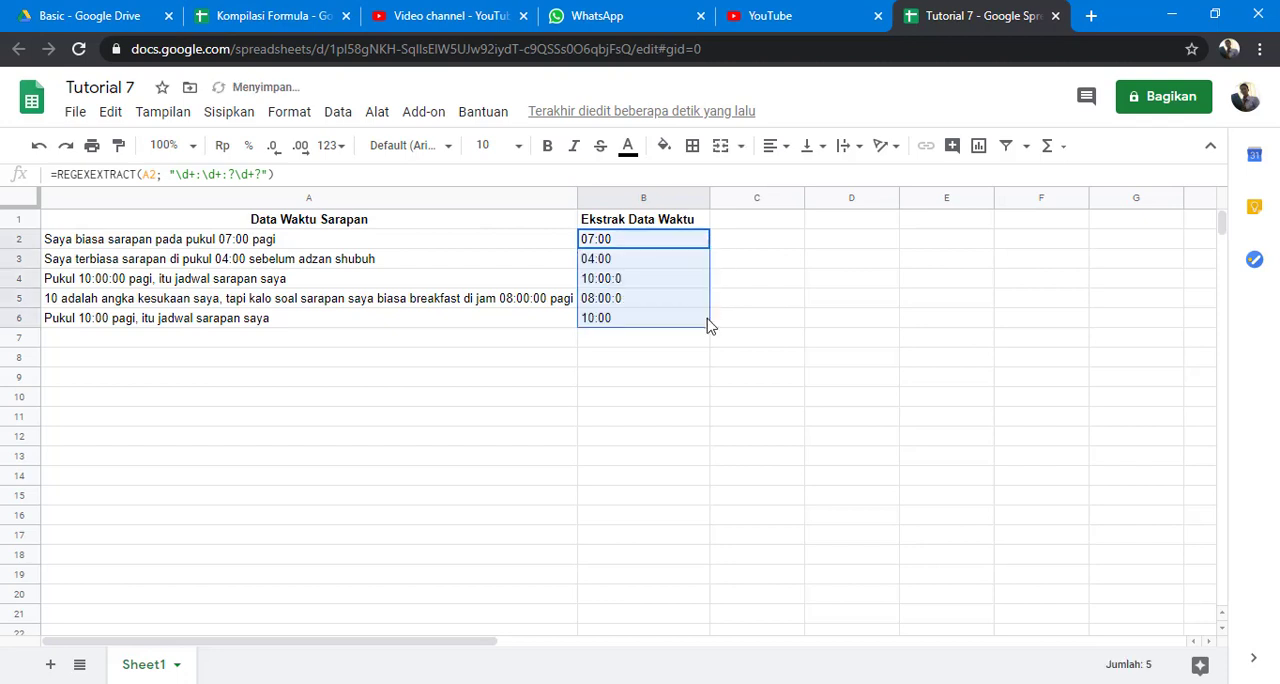
Check the extracted times in B4 and B5 and inspect the end of the pattern in B4's formula.
{"action": "left_click", "coordinate": [653, 282]}
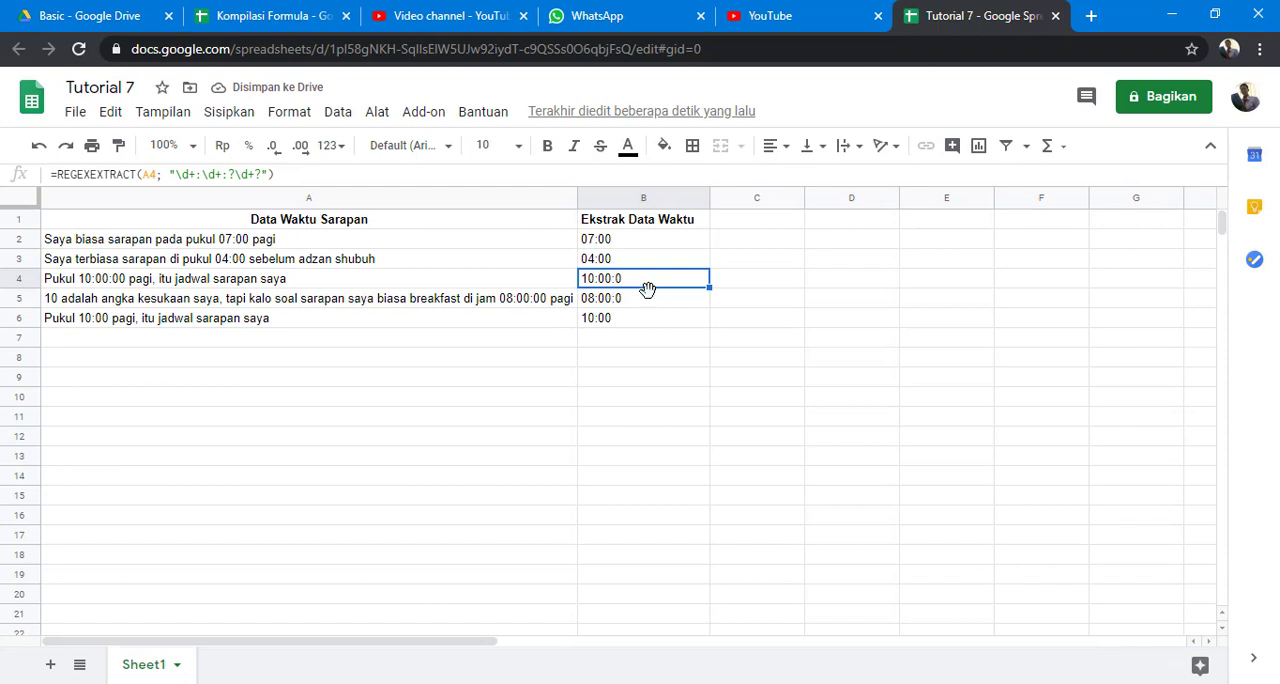
{"action": "left_click", "coordinate": [652, 297]}
{"action": "left_click", "coordinate": [656, 282]}
{"action": "left_click", "coordinate": [257, 172]}
{"action": "type", "text": "?"}
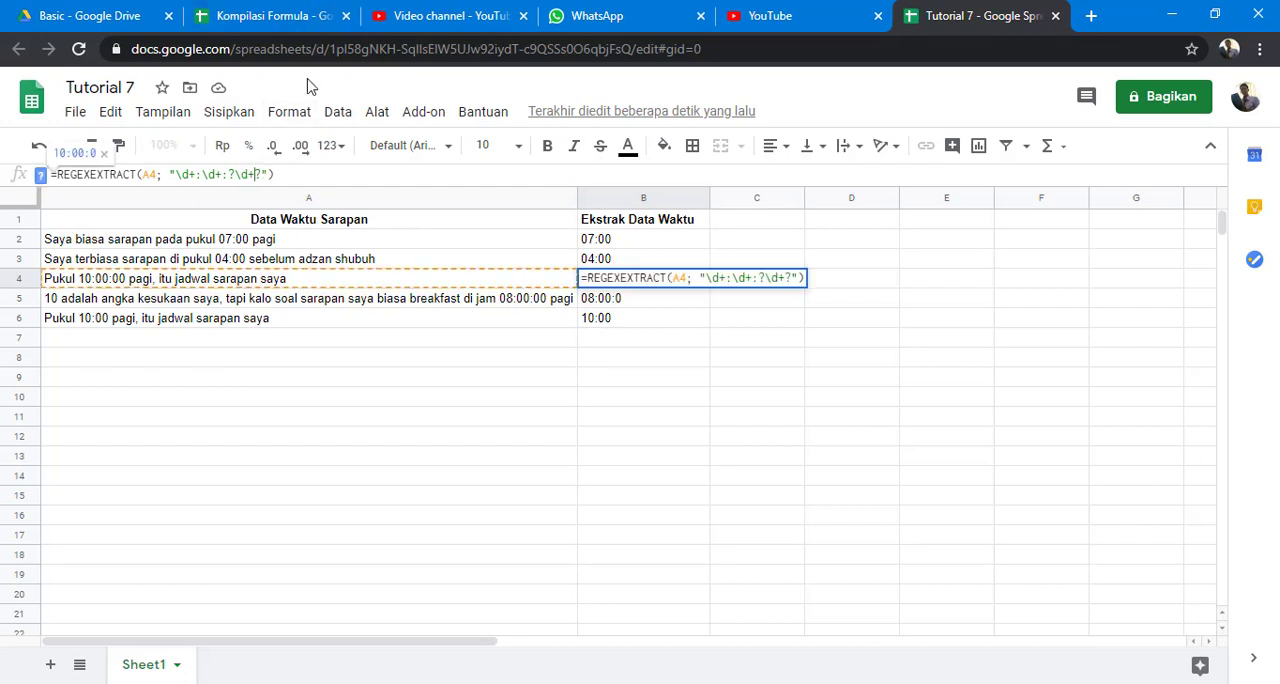
{"action": "left_click", "coordinate": [590, 278]}
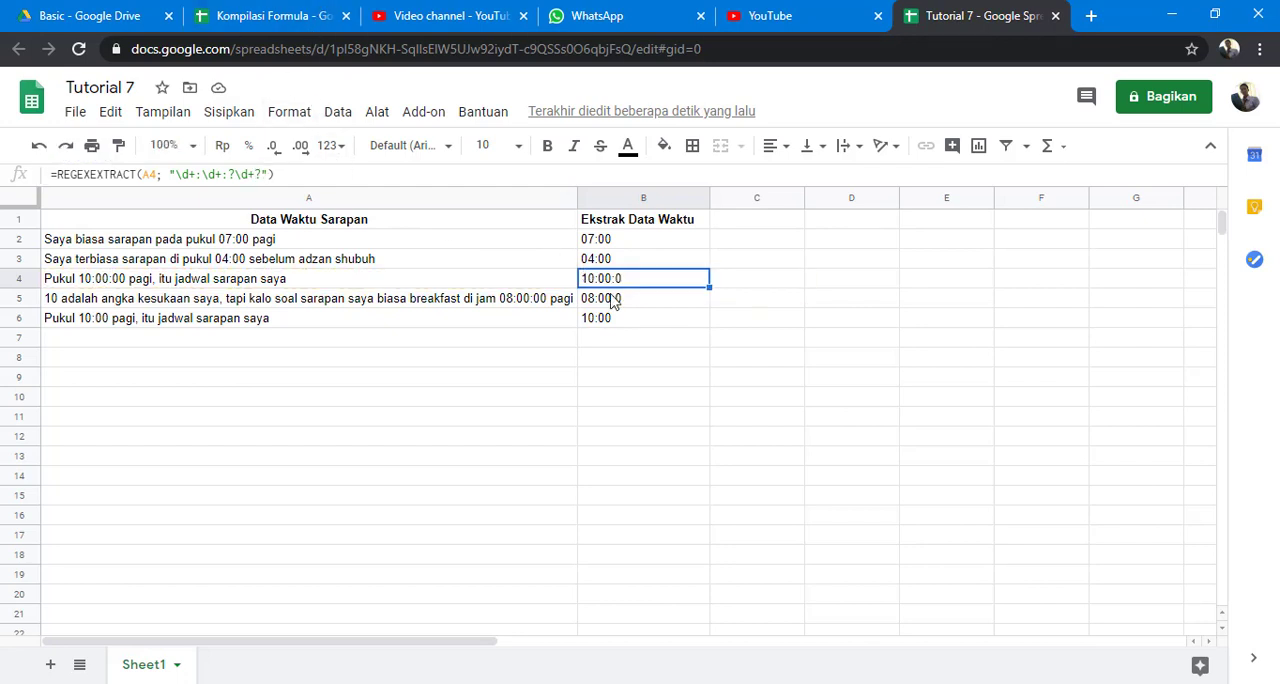
Change the B2 formula's reference to the range A2:A6 and wrap the REGEXEXTRACT in ArrayFormula.
{"action": "left_click", "coordinate": [644, 242]}
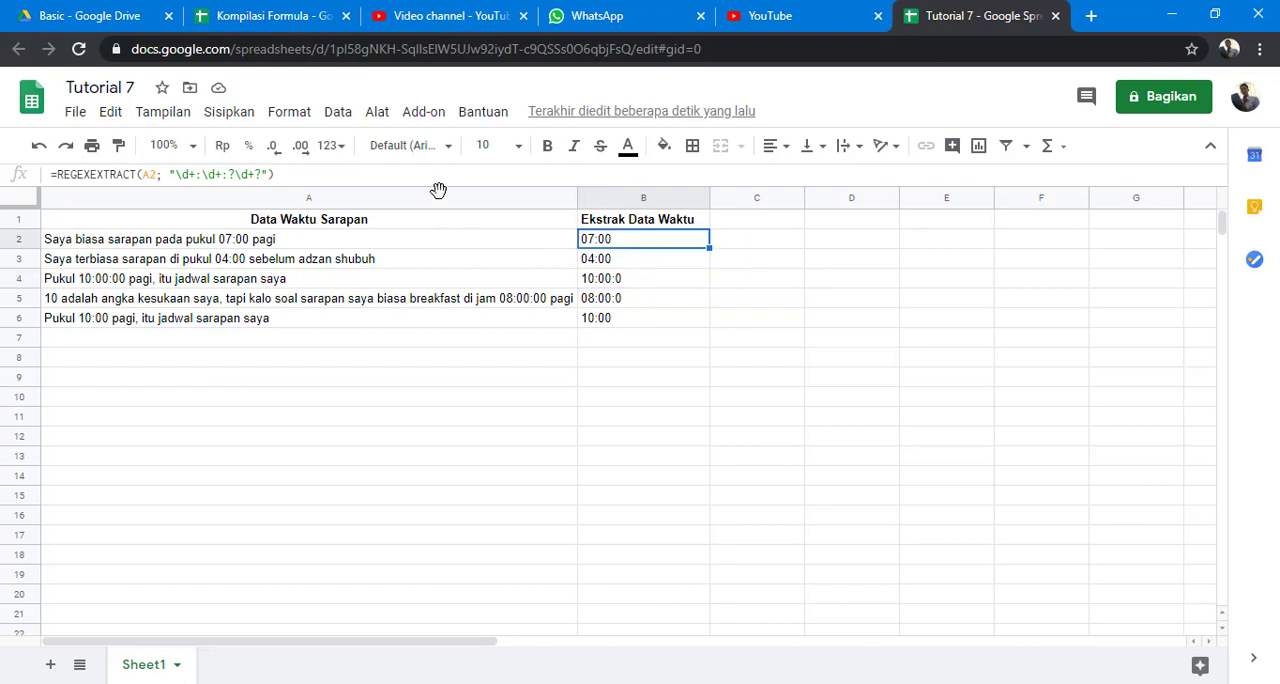
{"action": "left_click", "coordinate": [157, 174]}
{"action": "double_click", "coordinate": [147, 175]}
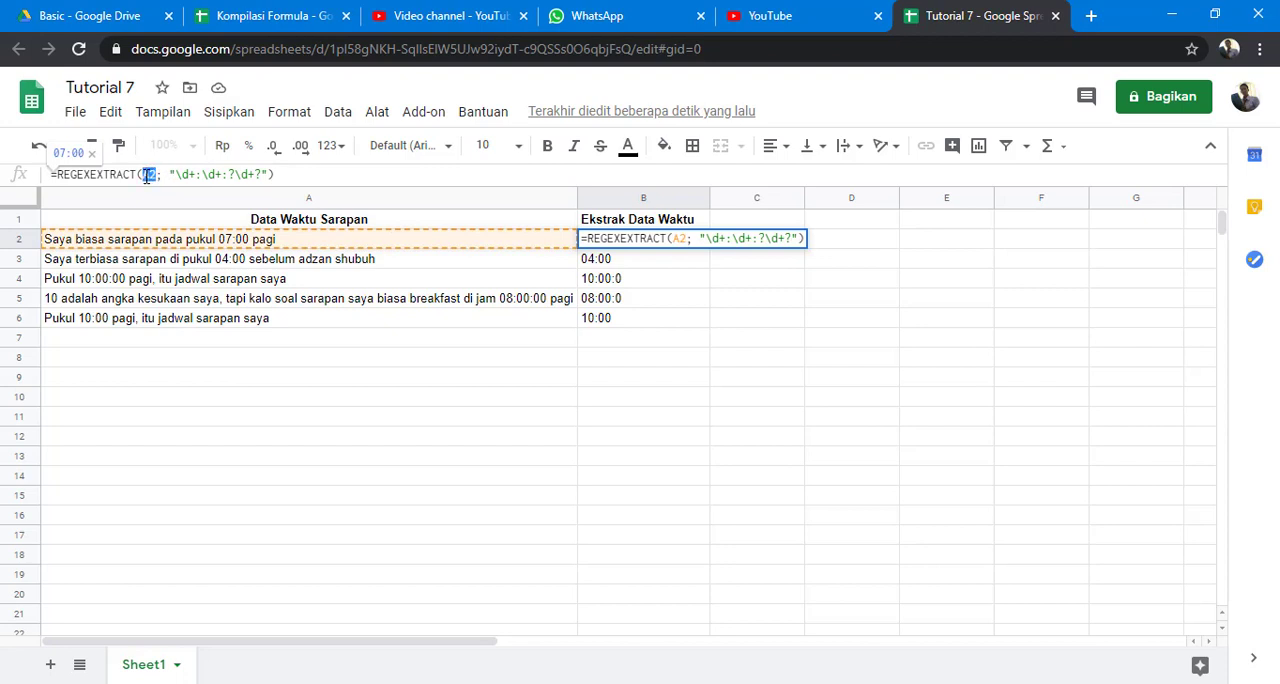
{"action": "key", "text": "BackSpace"}
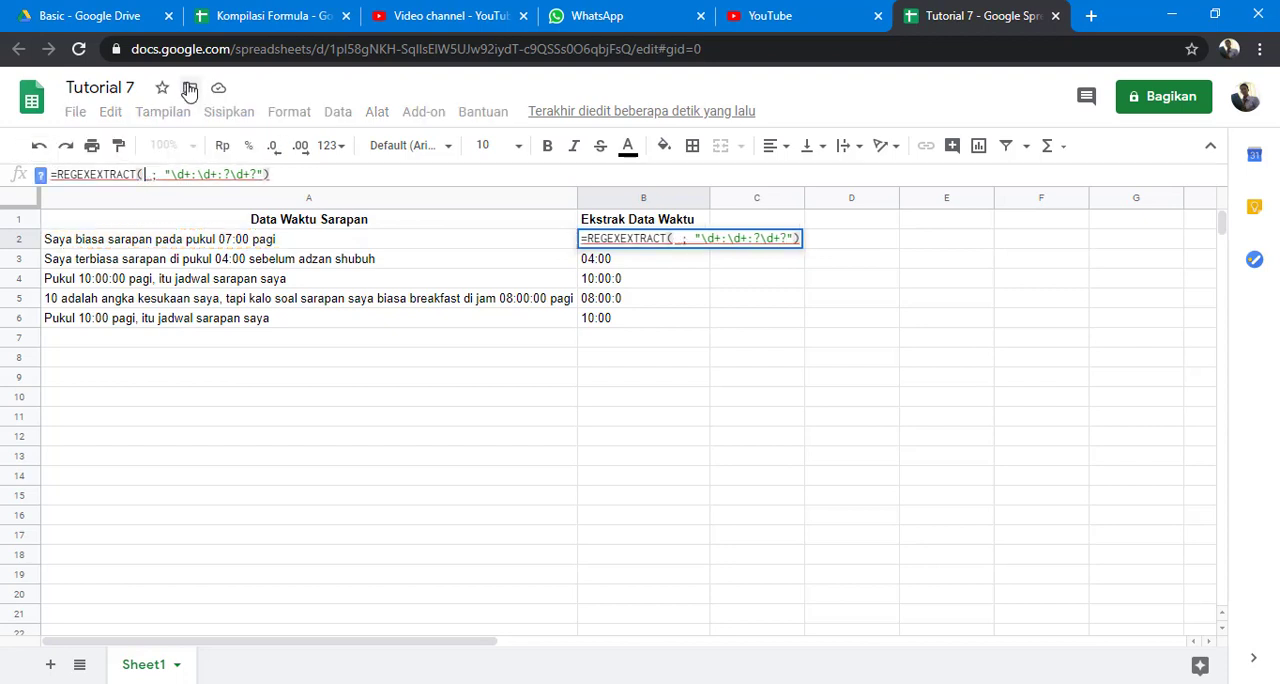
{"action": "left_click_drag", "start_coordinate": [171, 243], "coordinate": [165, 323]}
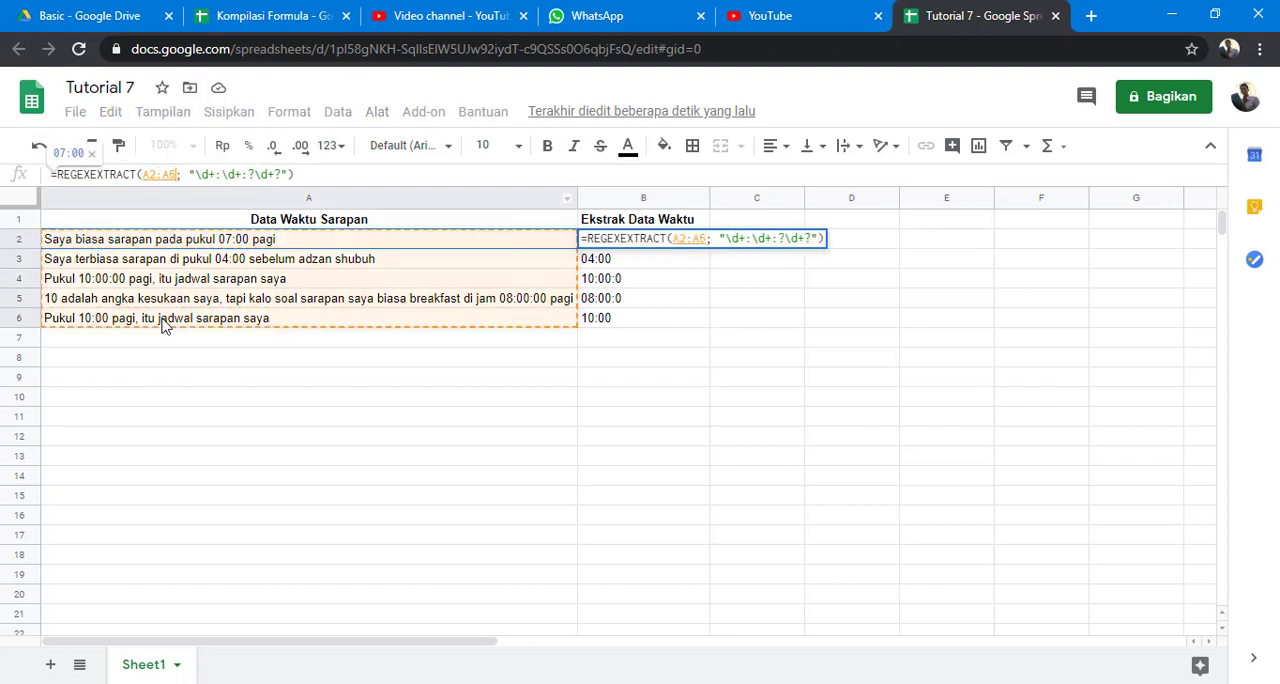
{"action": "left_click", "coordinate": [56, 174]}
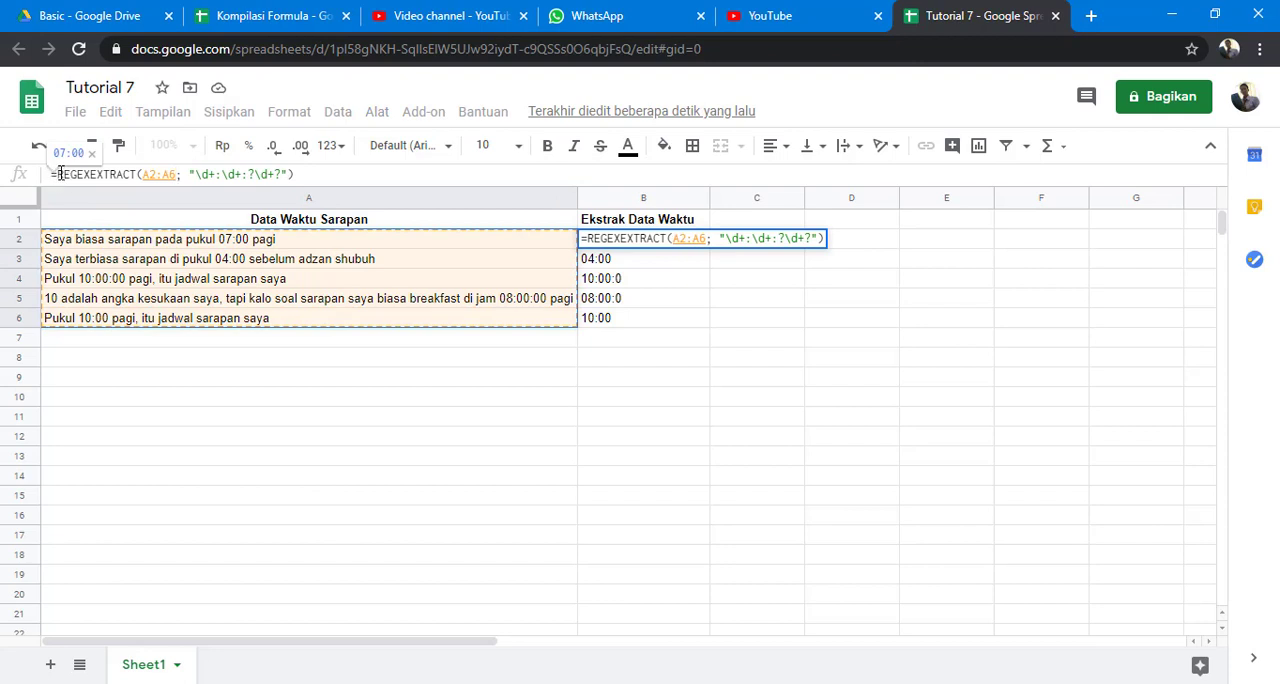
{"action": "key", "text": "ctrl+shift+Return"}
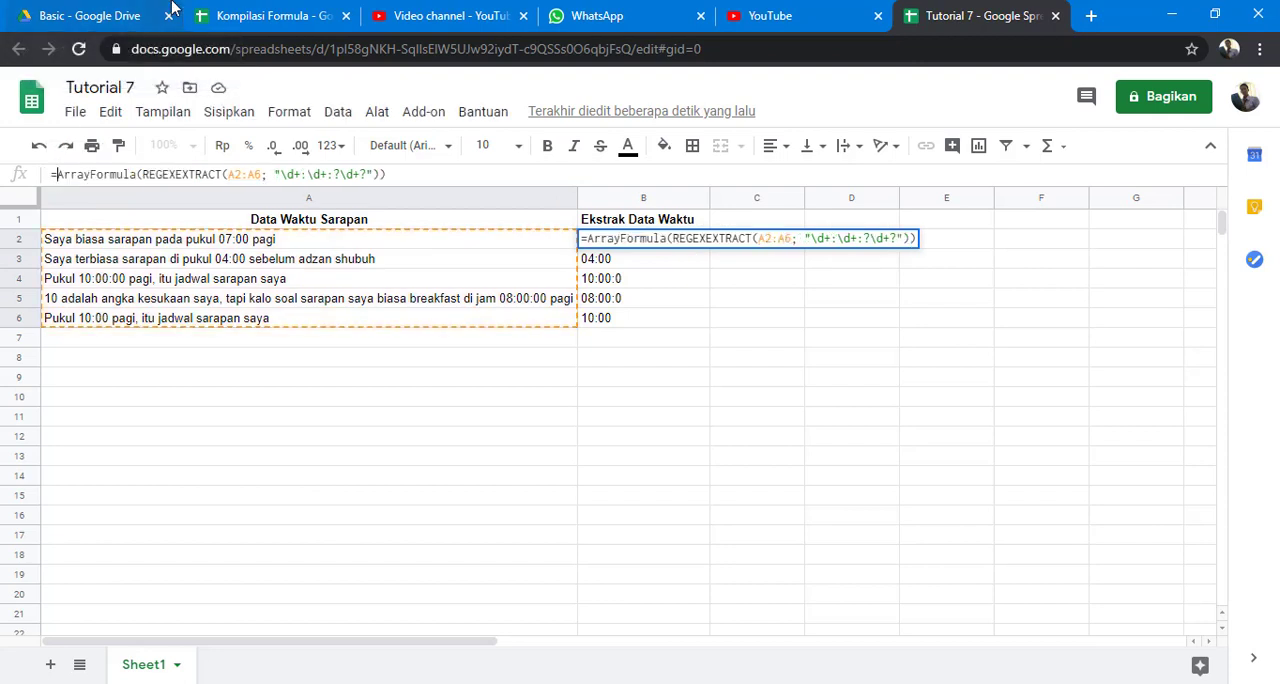
{"action": "key", "text": "Return"}
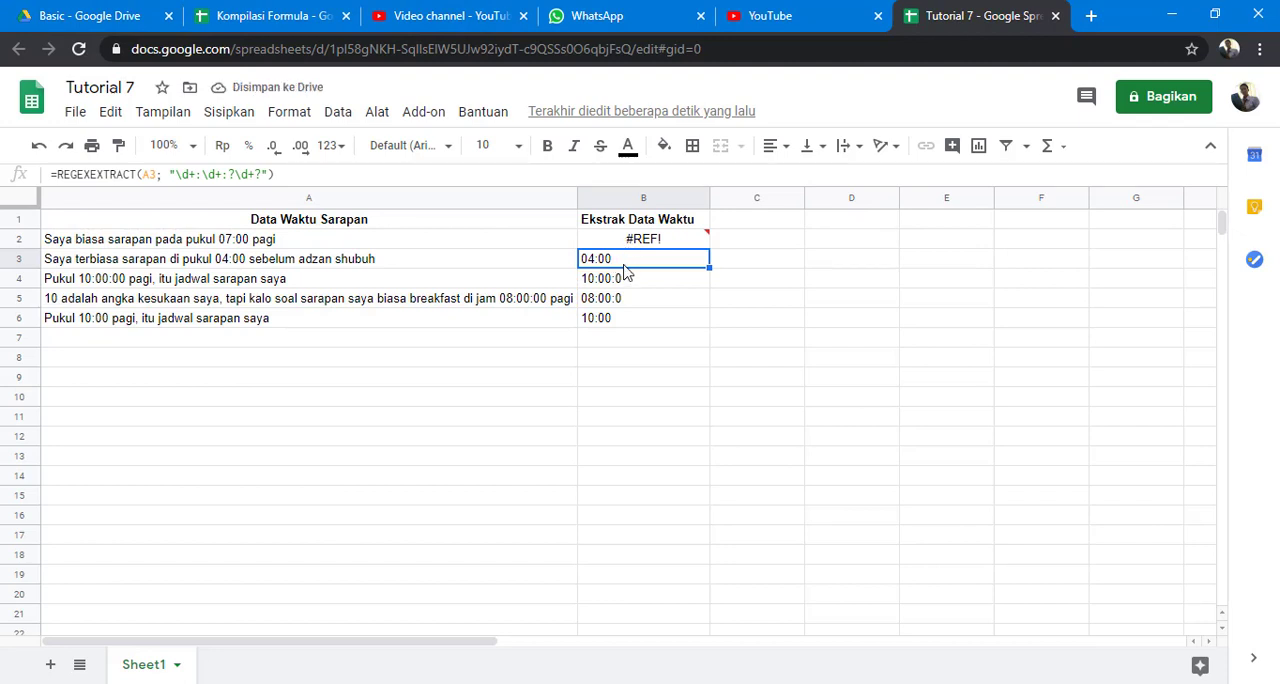
Clear the separate formulas from B3 through B6 so that the array formula in B2 can fill them.
{"action": "left_click_drag", "start_coordinate": [626, 262], "coordinate": [626, 318]}
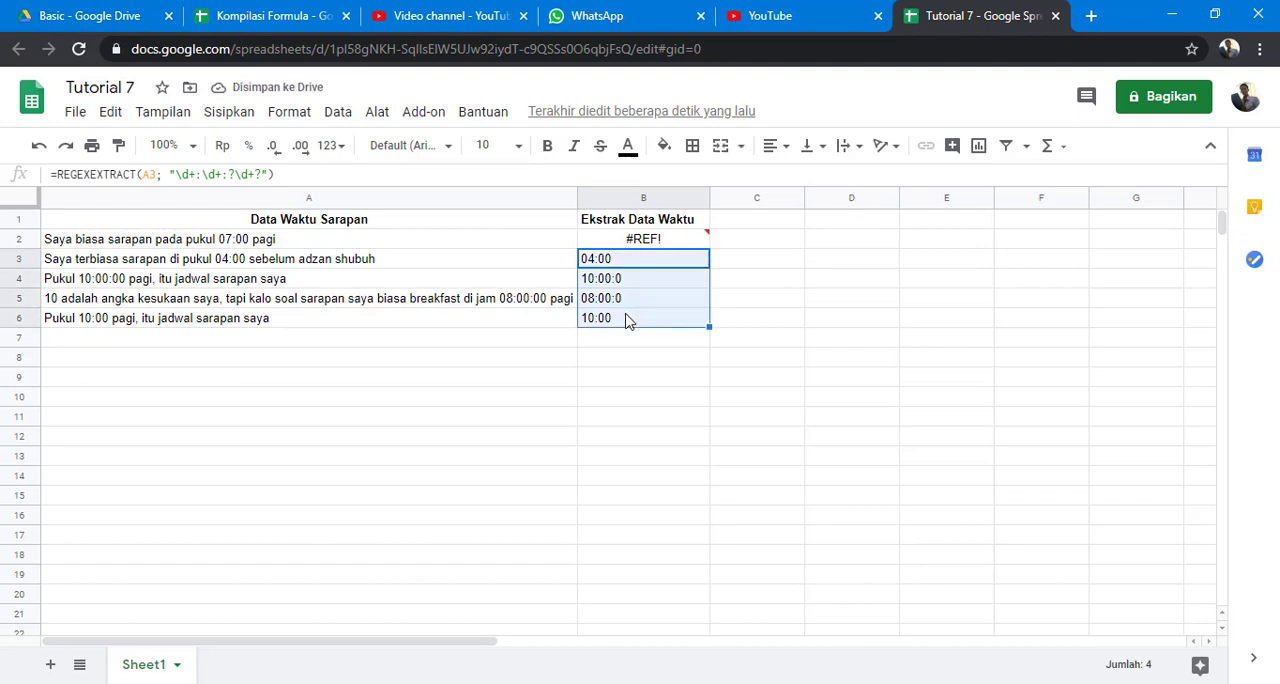
{"action": "key", "text": "Delete"}
{"action": "left_click", "coordinate": [657, 244]}
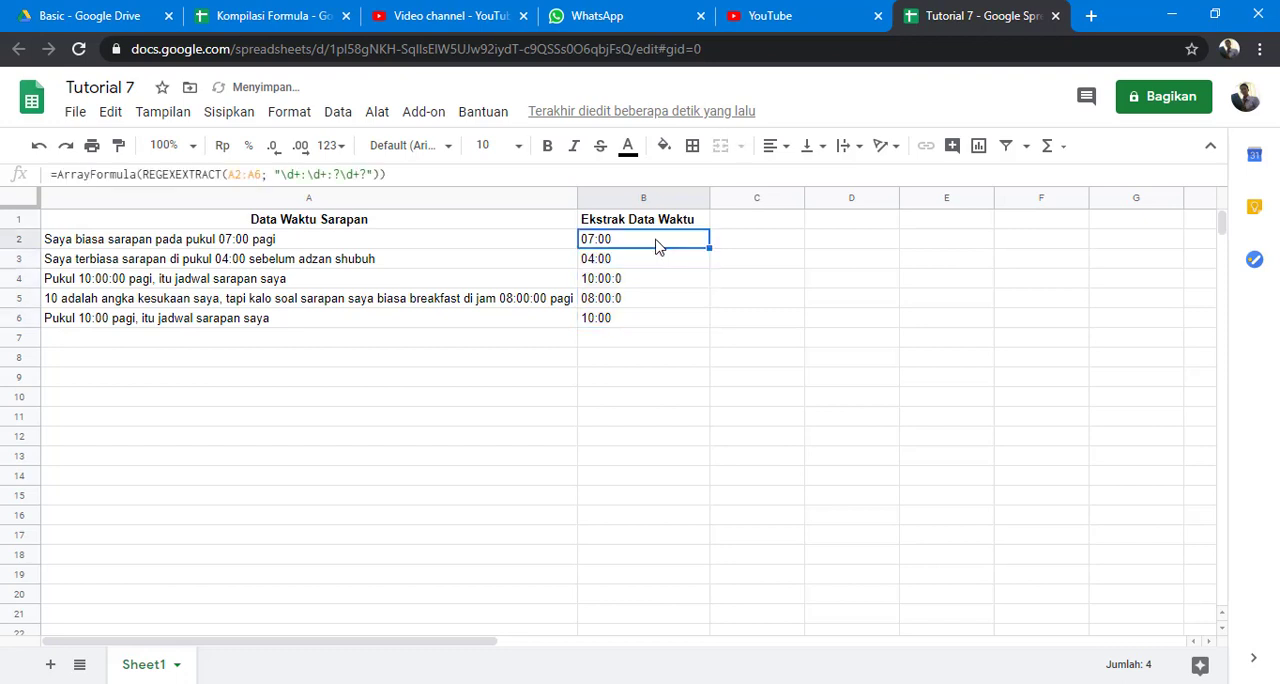
Try the pattern "\d+:\d+:?\d*?" in the B2 array formula.
{"action": "left_click", "coordinate": [360, 174]}
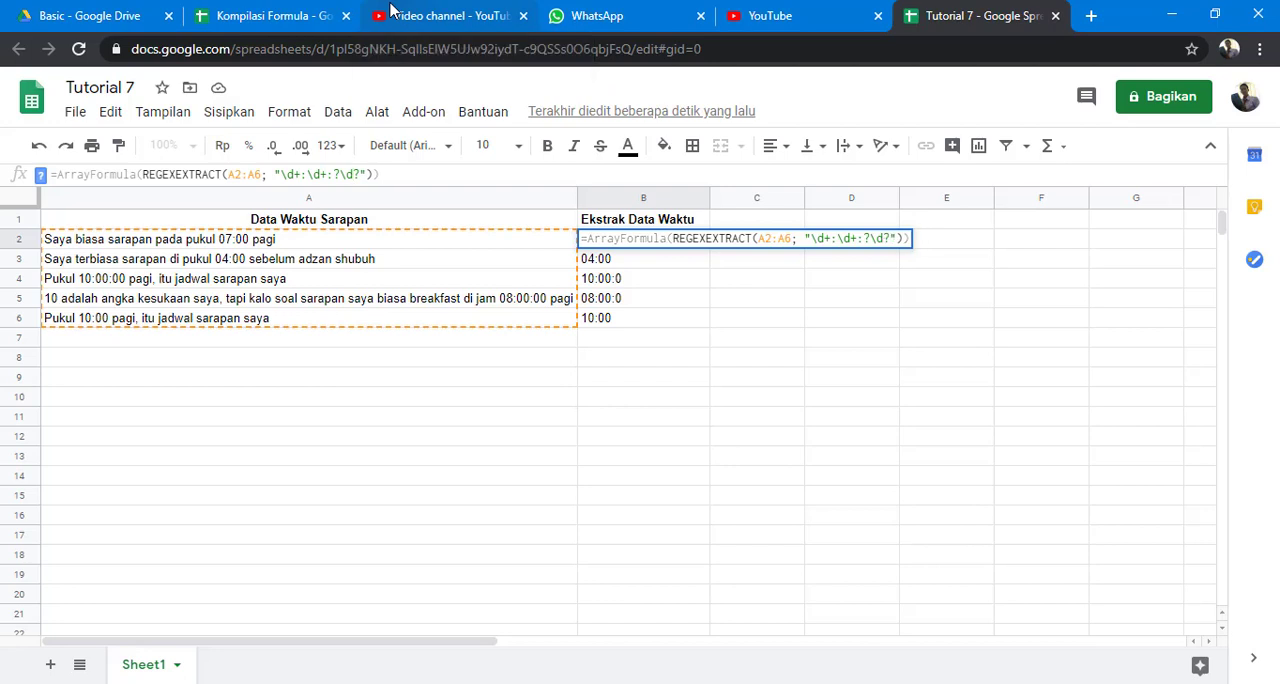
{"action": "key", "text": "BackSpace"}
{"action": "key", "text": "BackSpace"}
{"action": "key", "text": "BackSpace"}
{"action": "key", "text": "Return"}
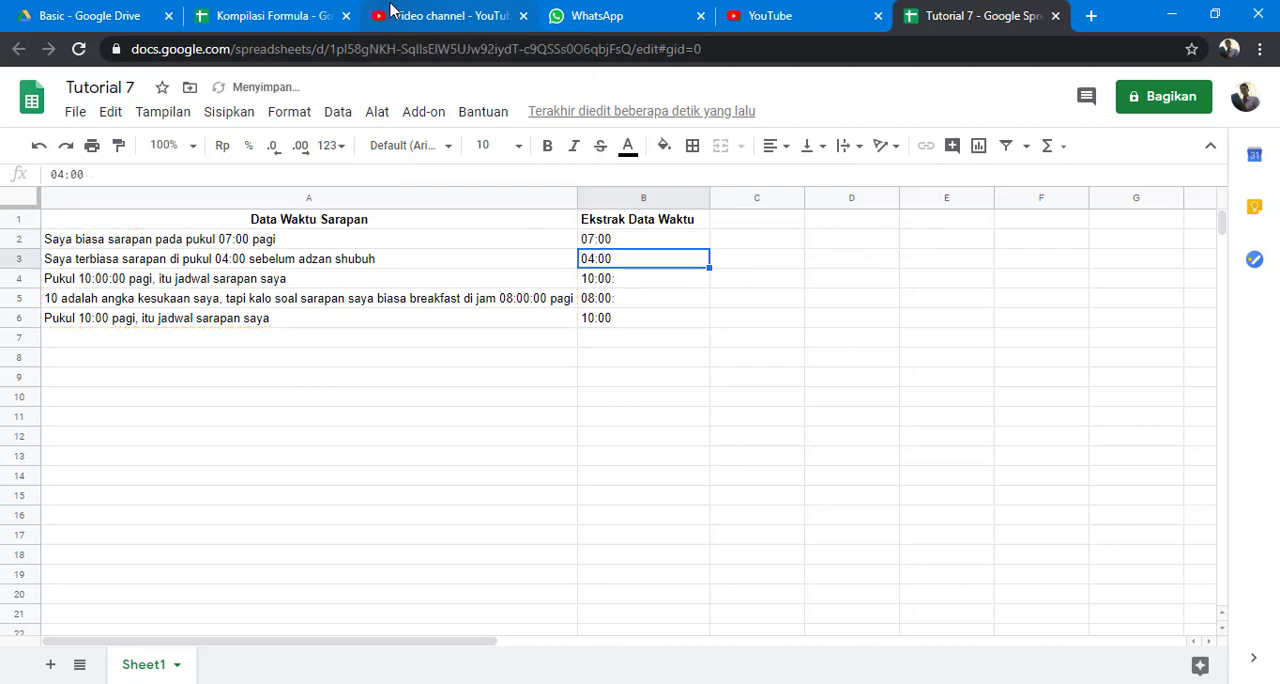
Add a dot after the last \d so that the B2 pattern reads "\d+:\d+:?\d.*?".
{"action": "key", "text": "Up"}
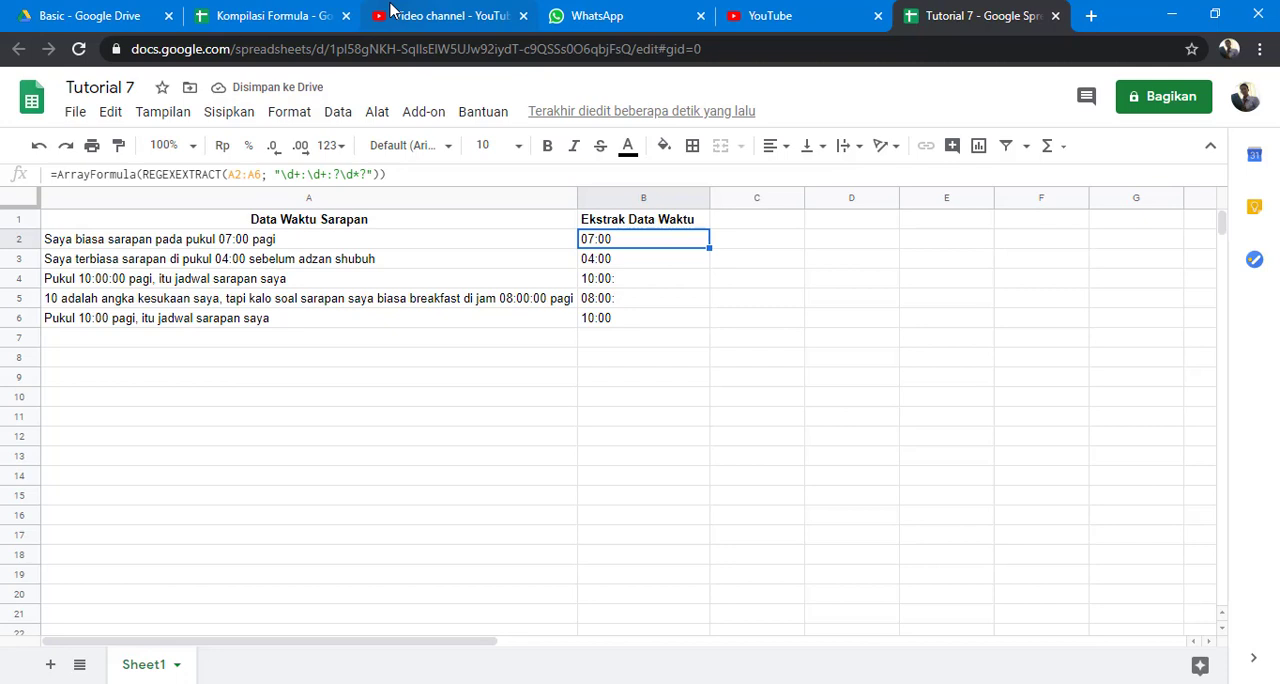
{"action": "left_click", "coordinate": [357, 174]}
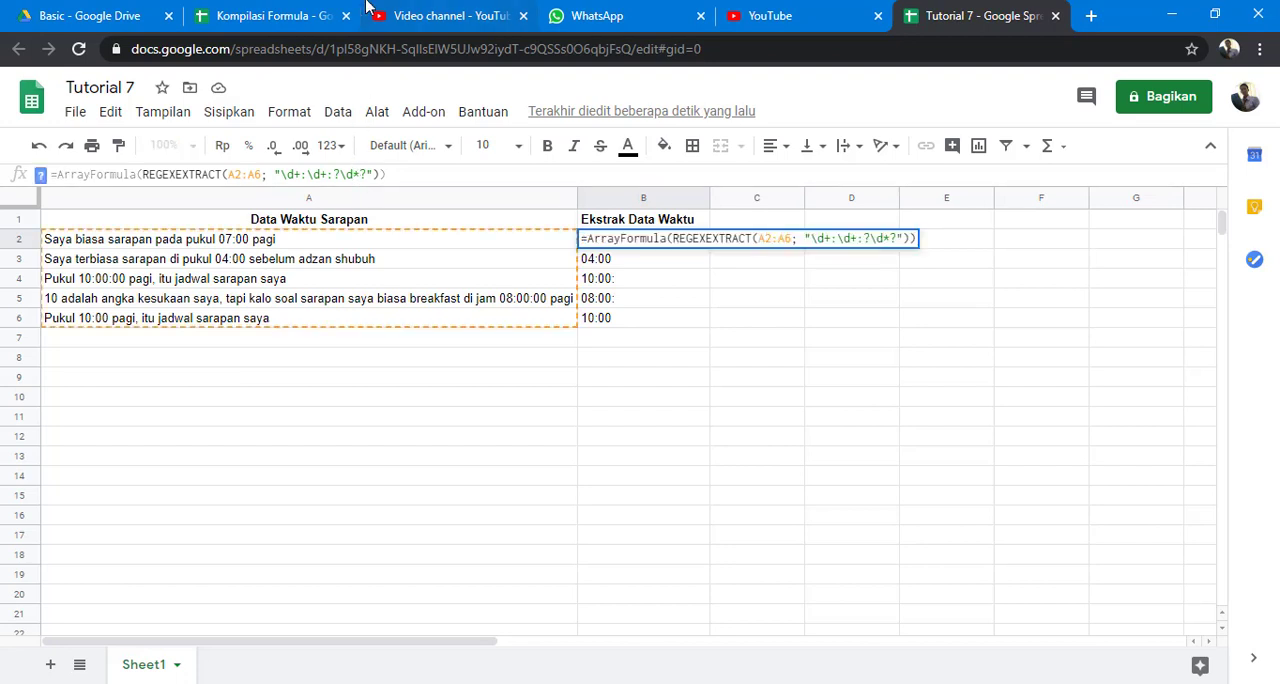
{"action": "key", "text": "Delete"}
{"action": "type", "text": "+"}
{"action": "key", "text": "Return"}
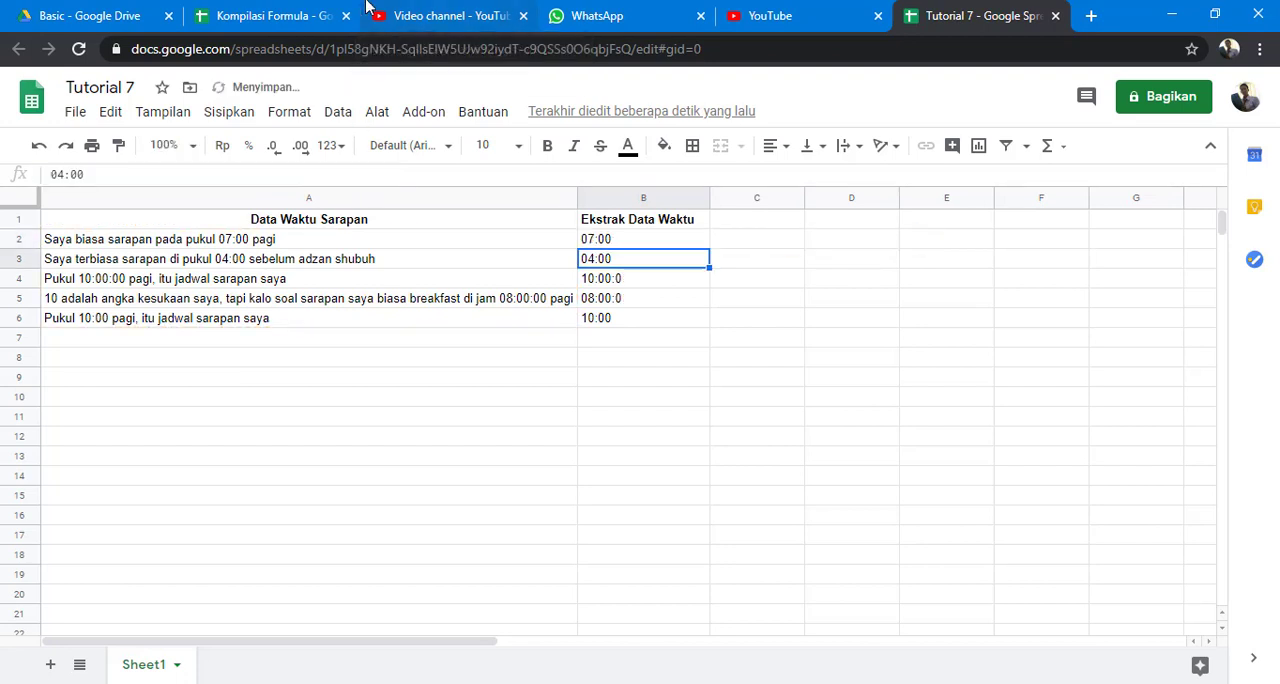
Replace the asterisk in the B2 pattern with a plus, making it "\d+:\d+:?\d.+?".
{"action": "key", "text": "Up"}
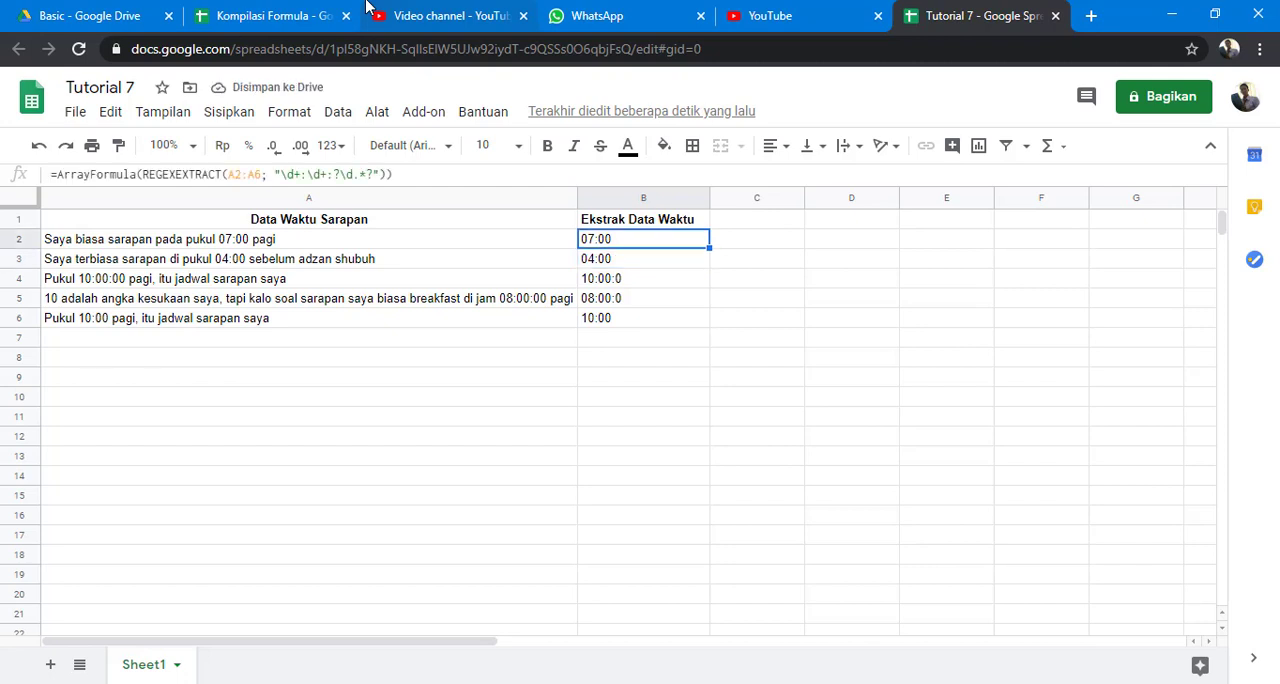
{"action": "left_click", "coordinate": [365, 174]}
{"action": "key", "text": "BackSpace"}
{"action": "type", "text": "+"}
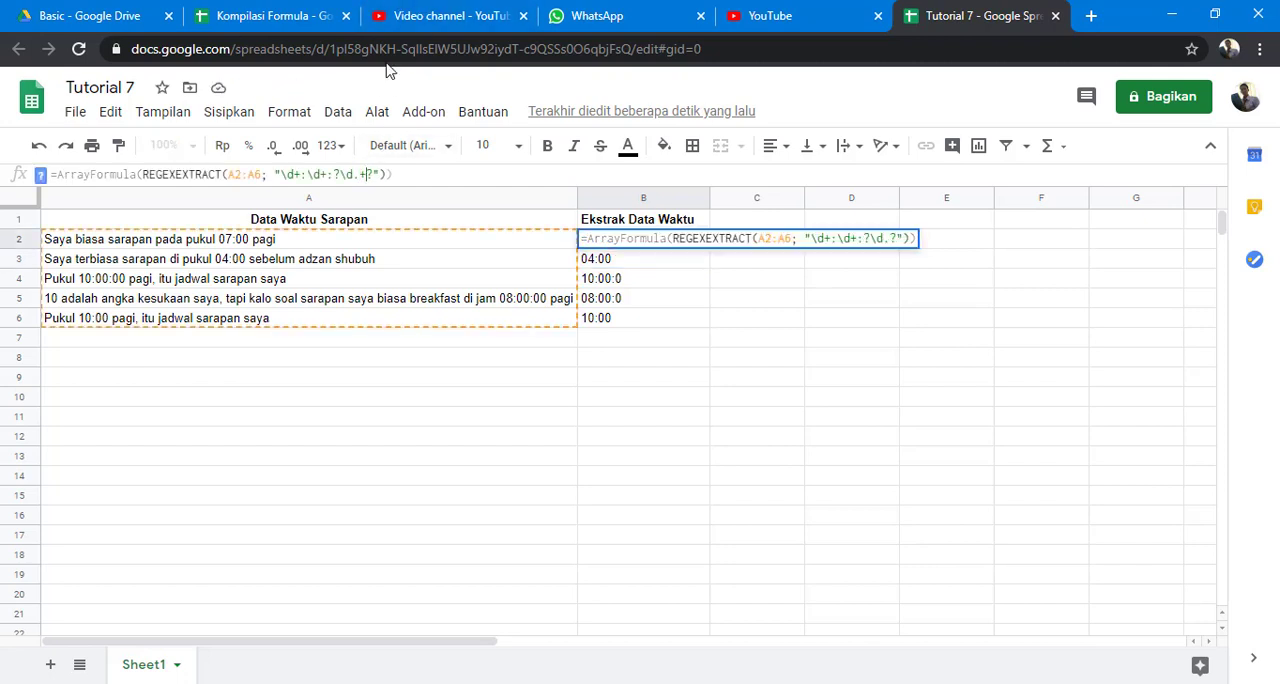
{"action": "key", "text": "Return"}
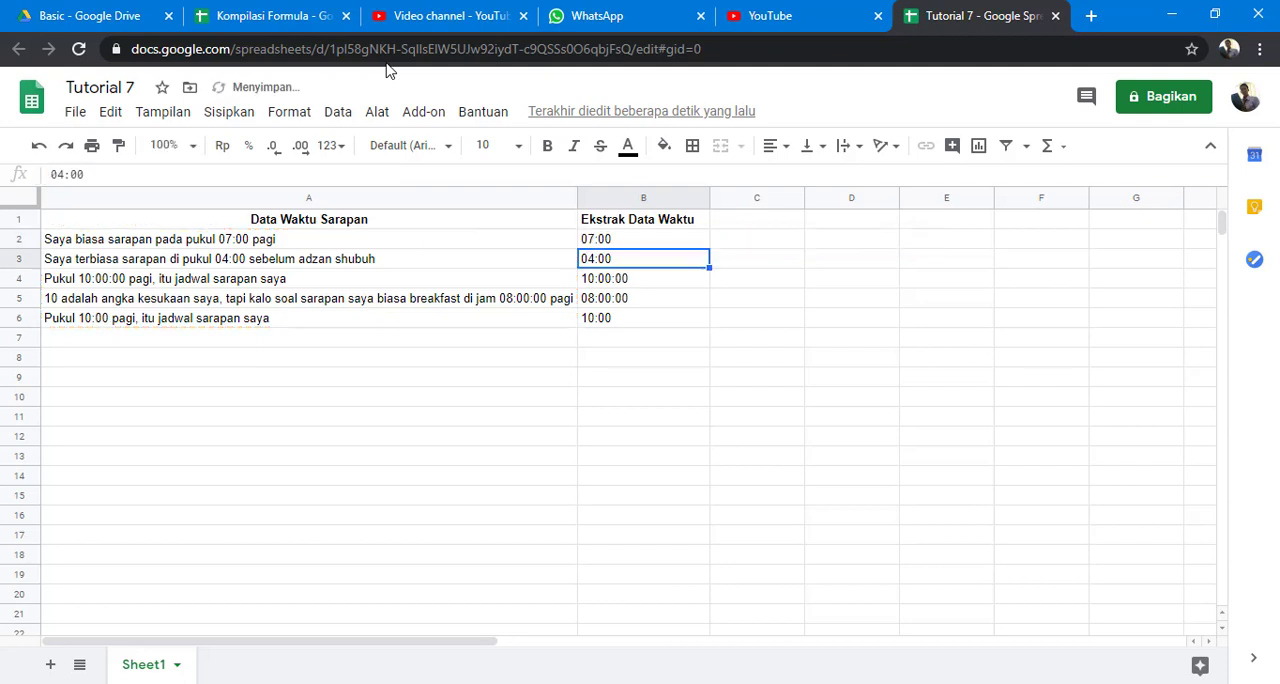
Review the B2 formula and cell A2, consult the whole list of regex symbols in Notepad, and return to the spreadsheet.
{"action": "key", "text": "Up"}
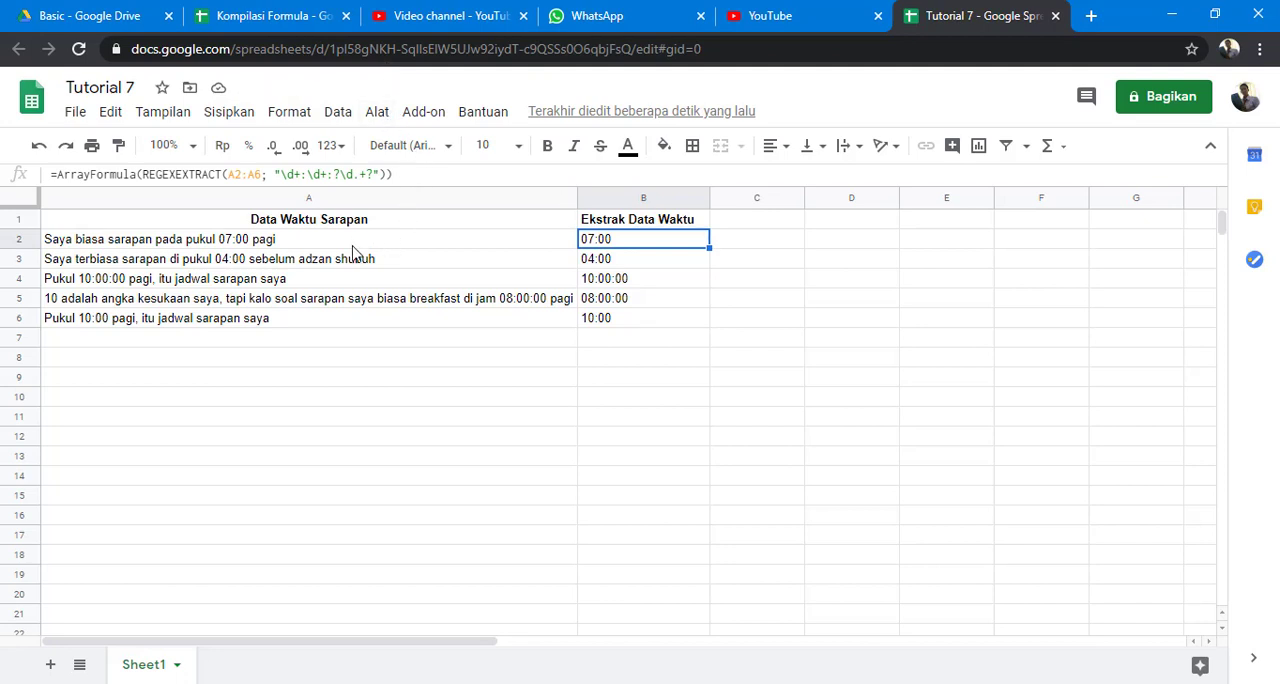
{"action": "key", "text": "Left"}
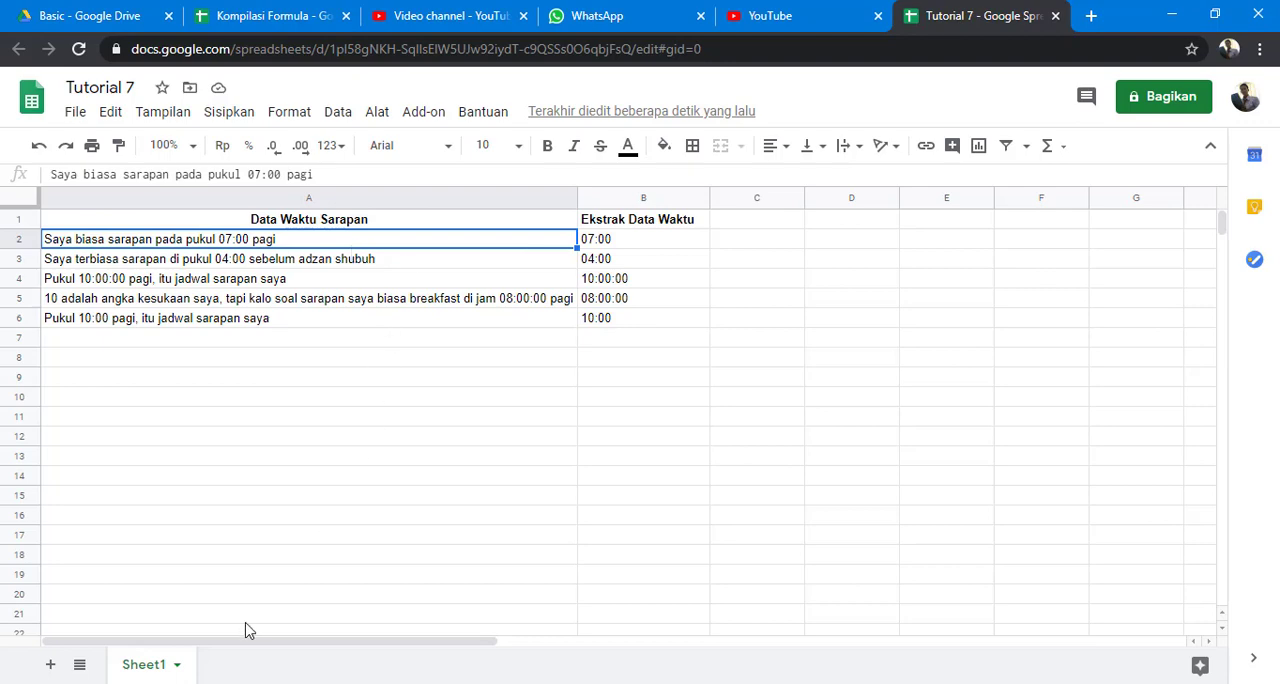
{"action": "left_click", "coordinate": [118, 683]}
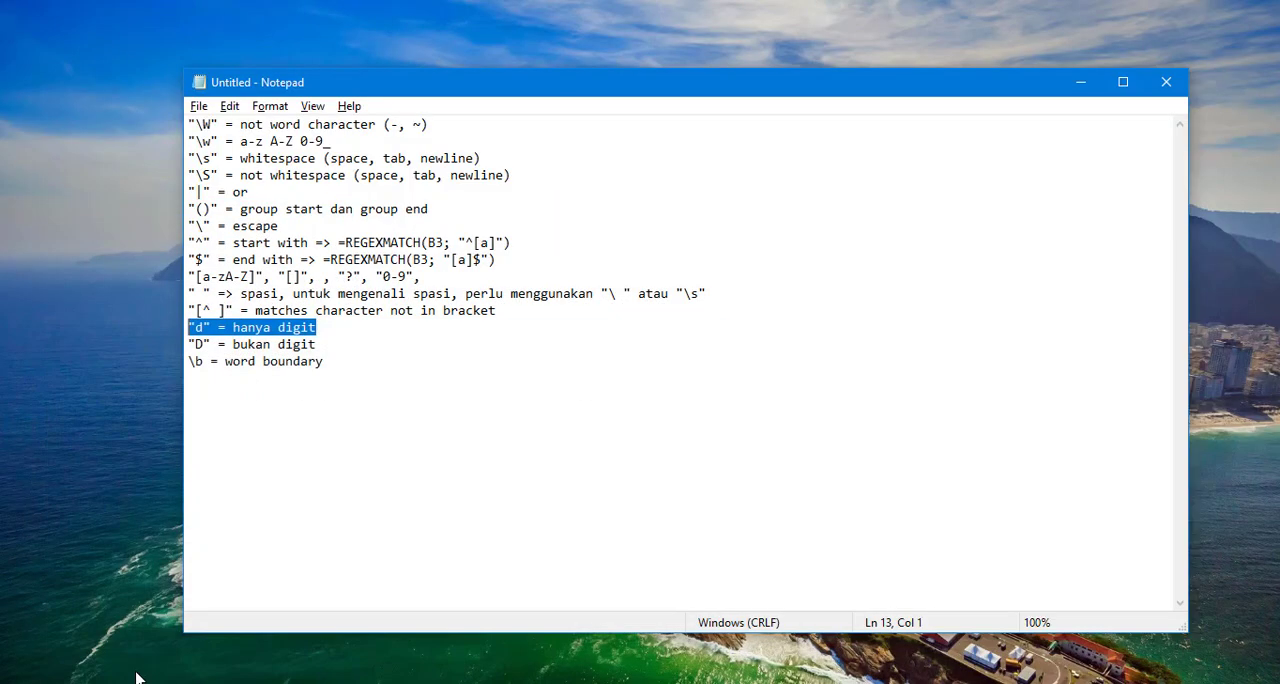
{"action": "left_click", "coordinate": [118, 683]}
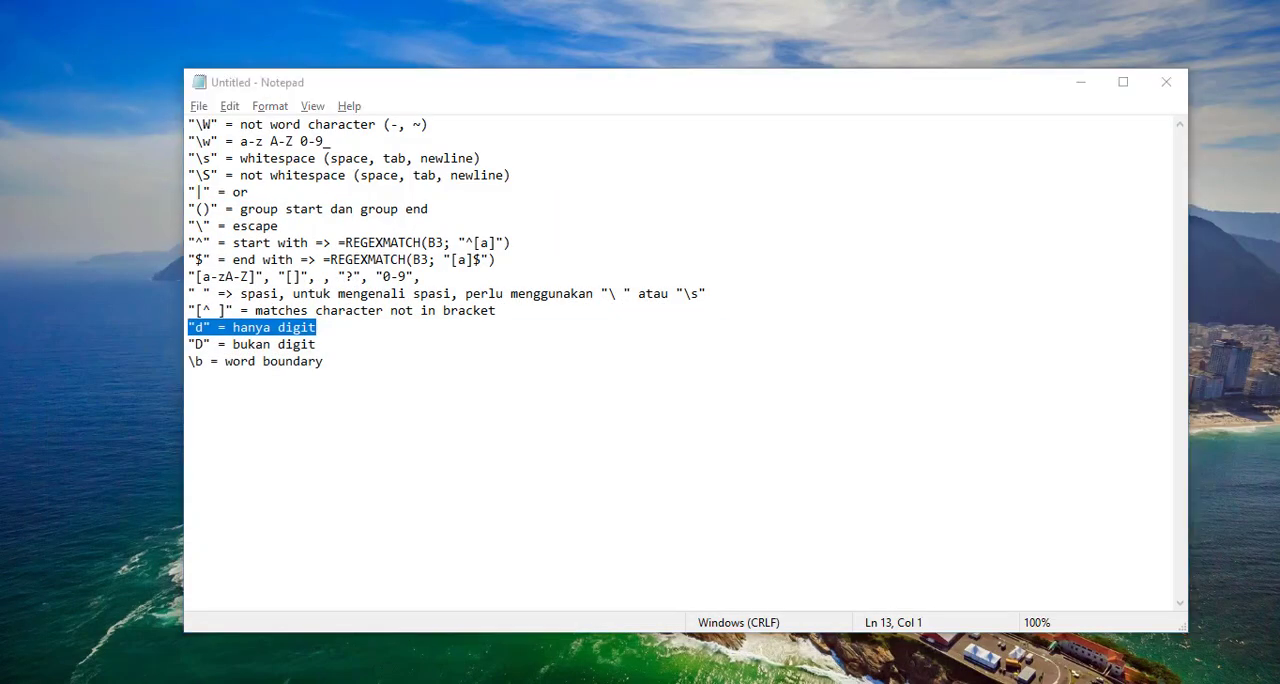
{"action": "left_click", "coordinate": [350, 364]}
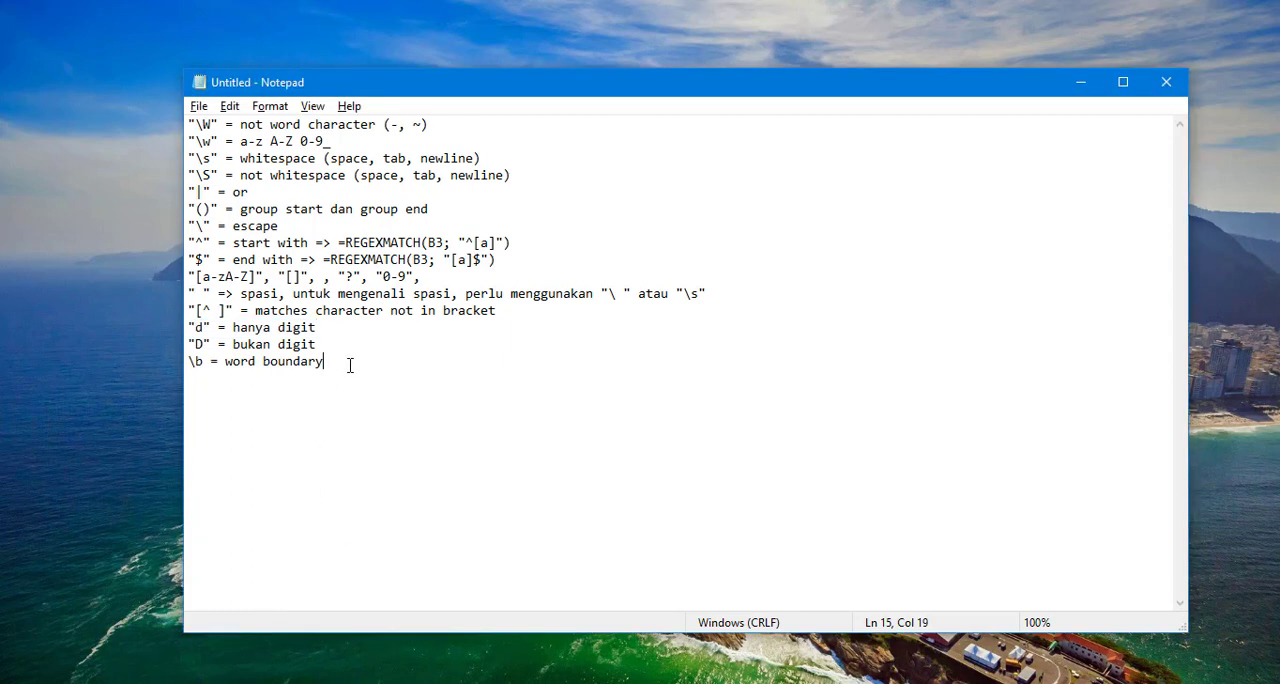
{"action": "left_click_drag", "start_coordinate": [350, 364], "coordinate": [170, 125]}
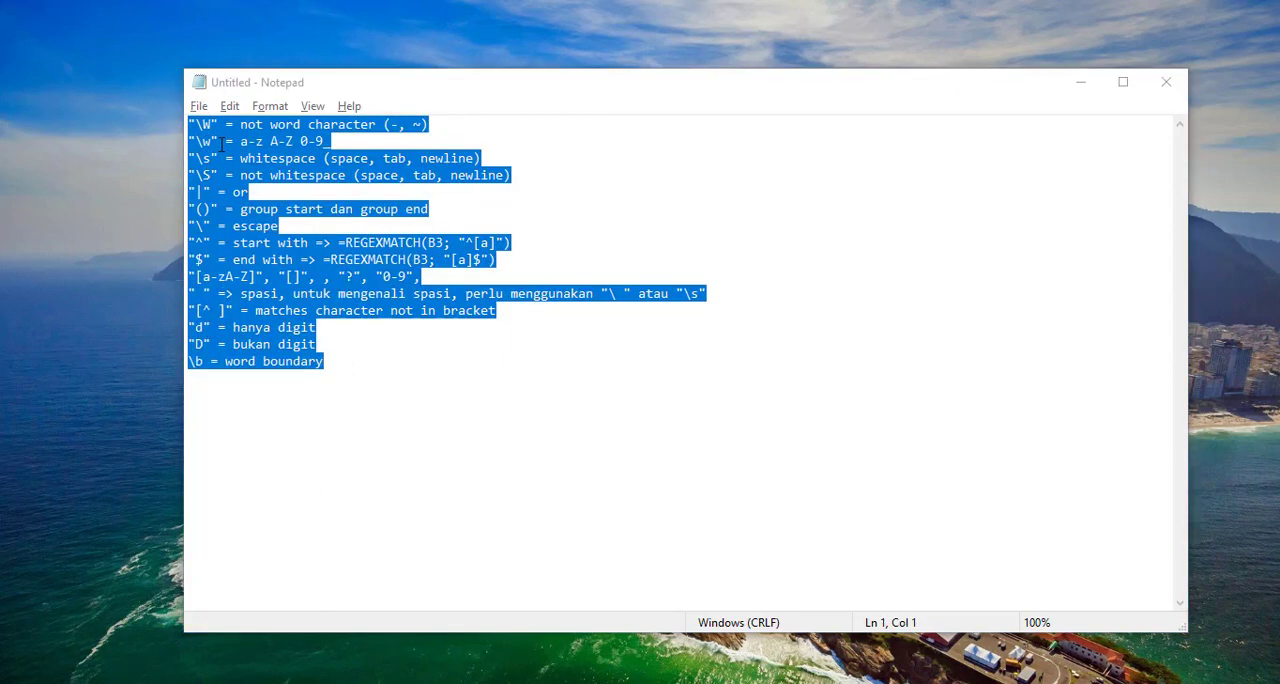
{"action": "key", "text": "alt+Tab"}
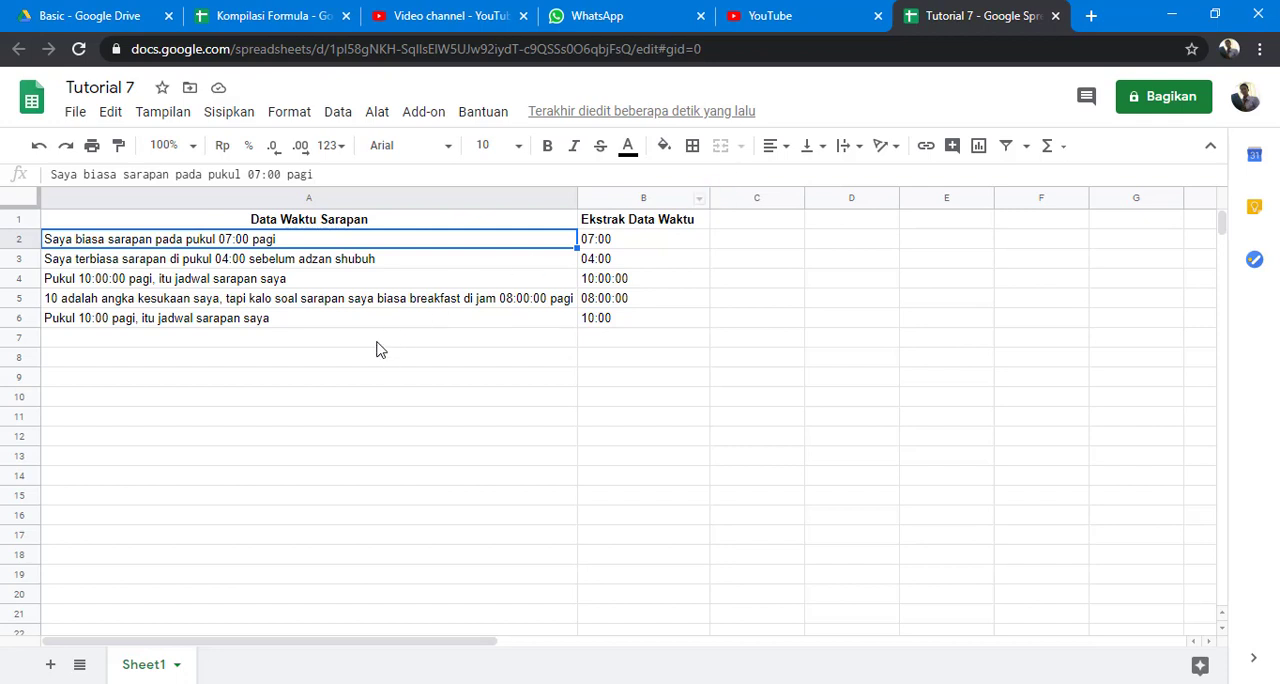
Enter "07:00 pagi" in A7, below the breakfast sentences.
{"action": "left_click", "coordinate": [293, 340]}
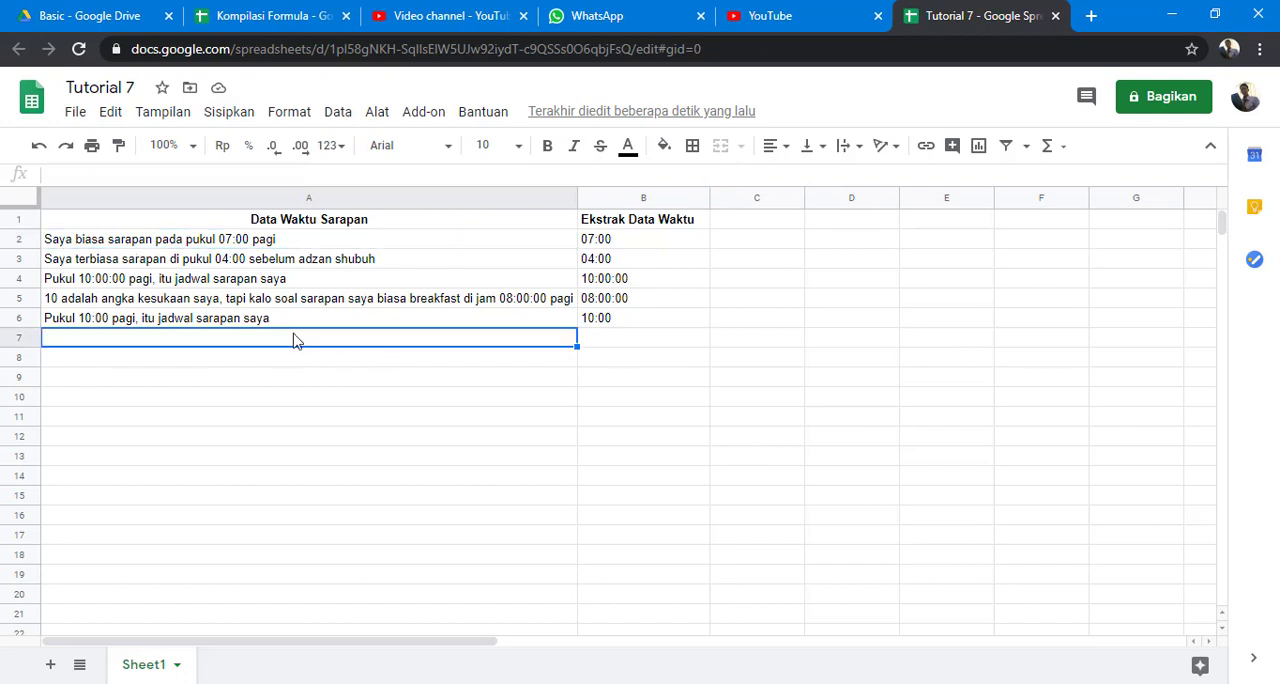
{"action": "left_click", "coordinate": [279, 244]}
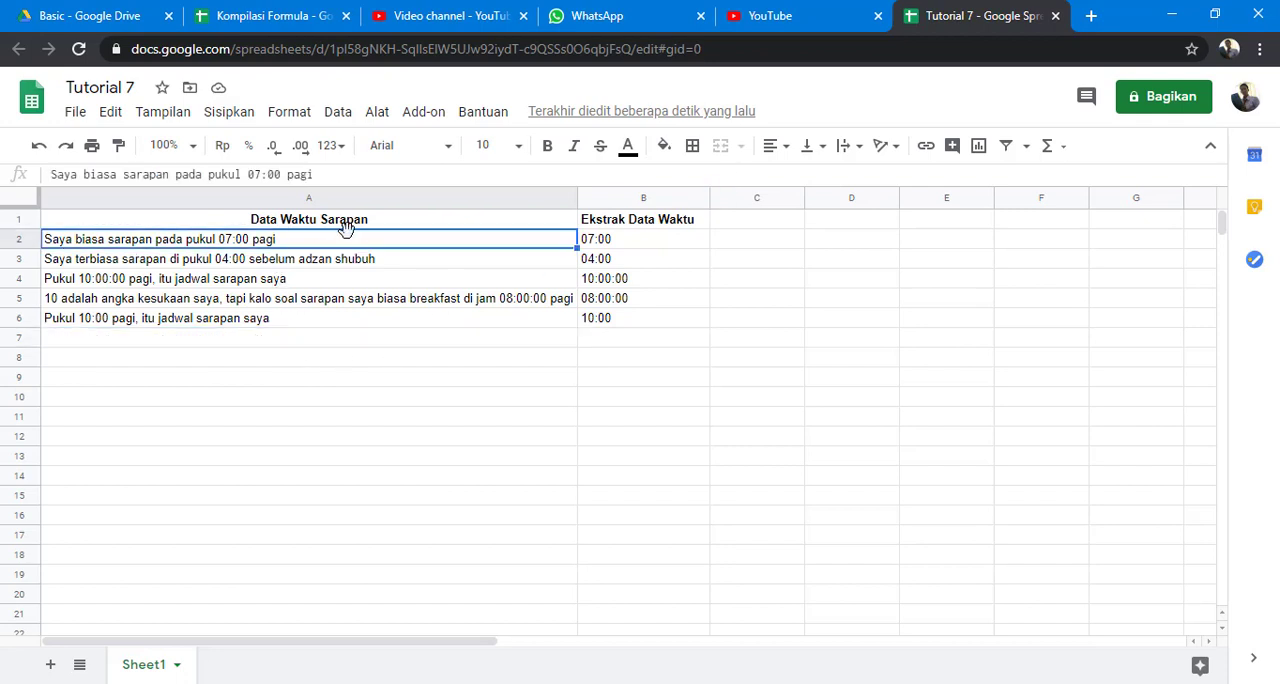
{"action": "left_click", "coordinate": [257, 342]}
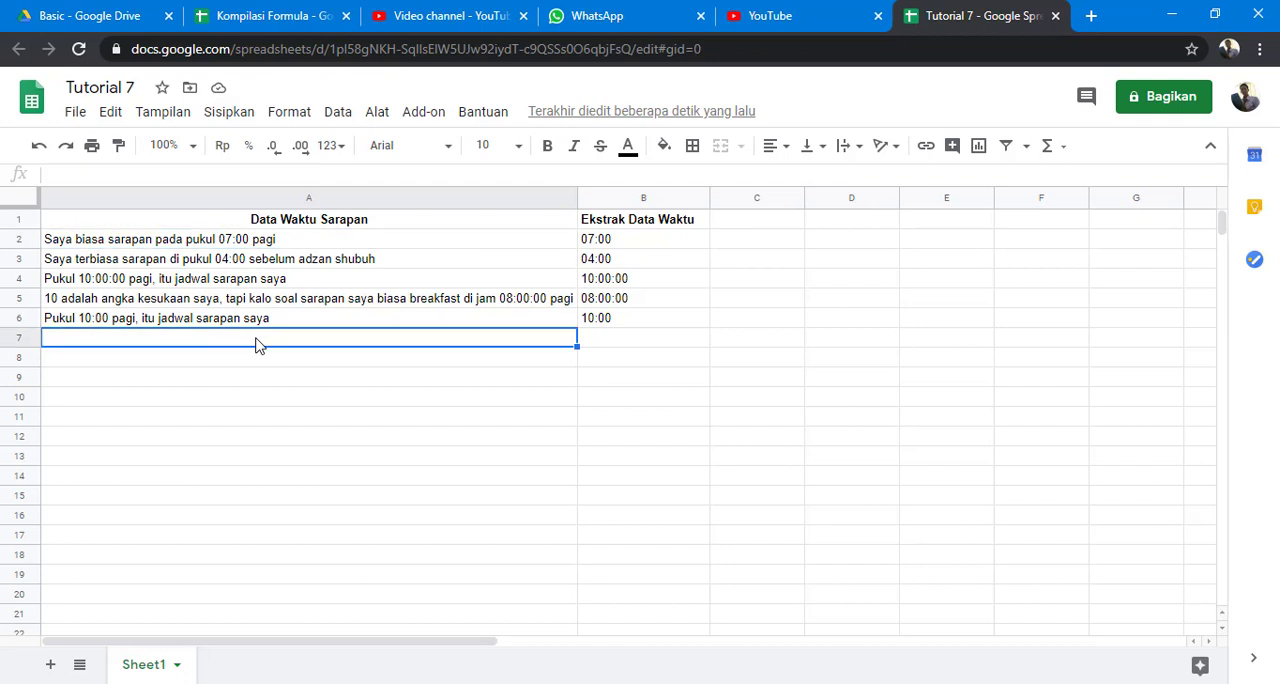
{"action": "type", "text": "07"}
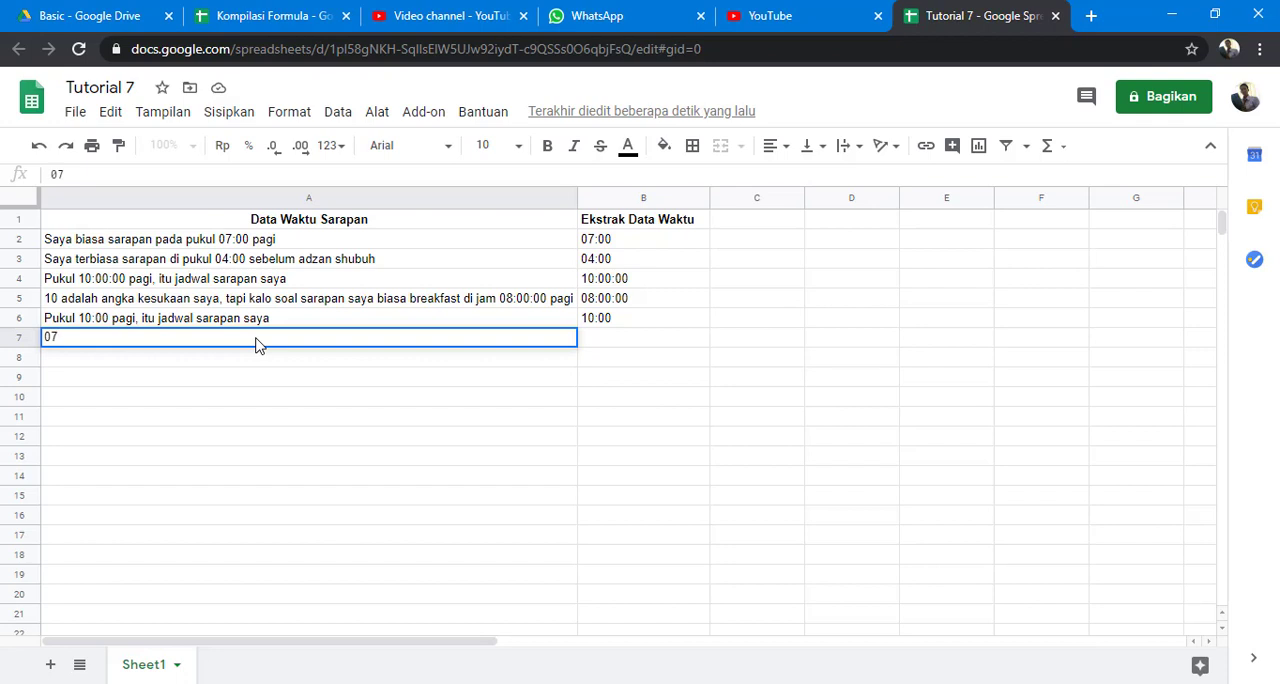
{"action": "type", "text": ":00 pagi"}
{"action": "key", "text": "Return"}
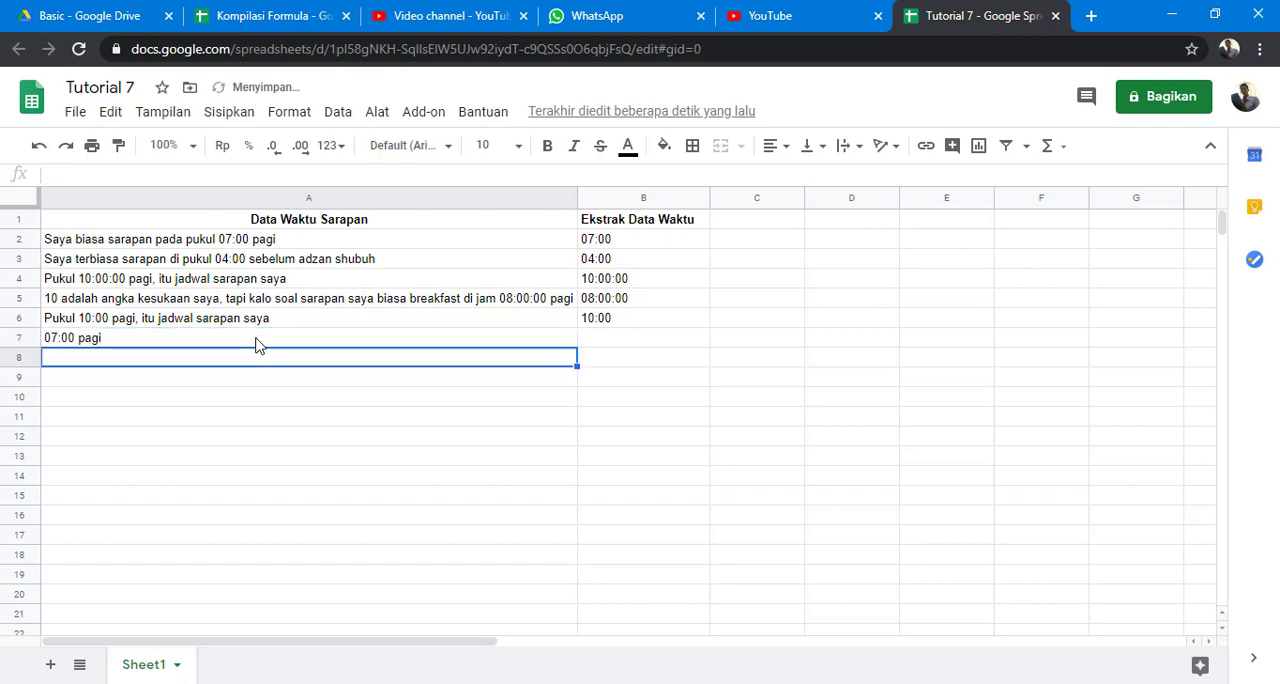
Extend the REGEXEXTRACT range in the B2 array formula to the open-ended A2:A, covering all rows of column A.
{"action": "left_click", "coordinate": [256, 343]}
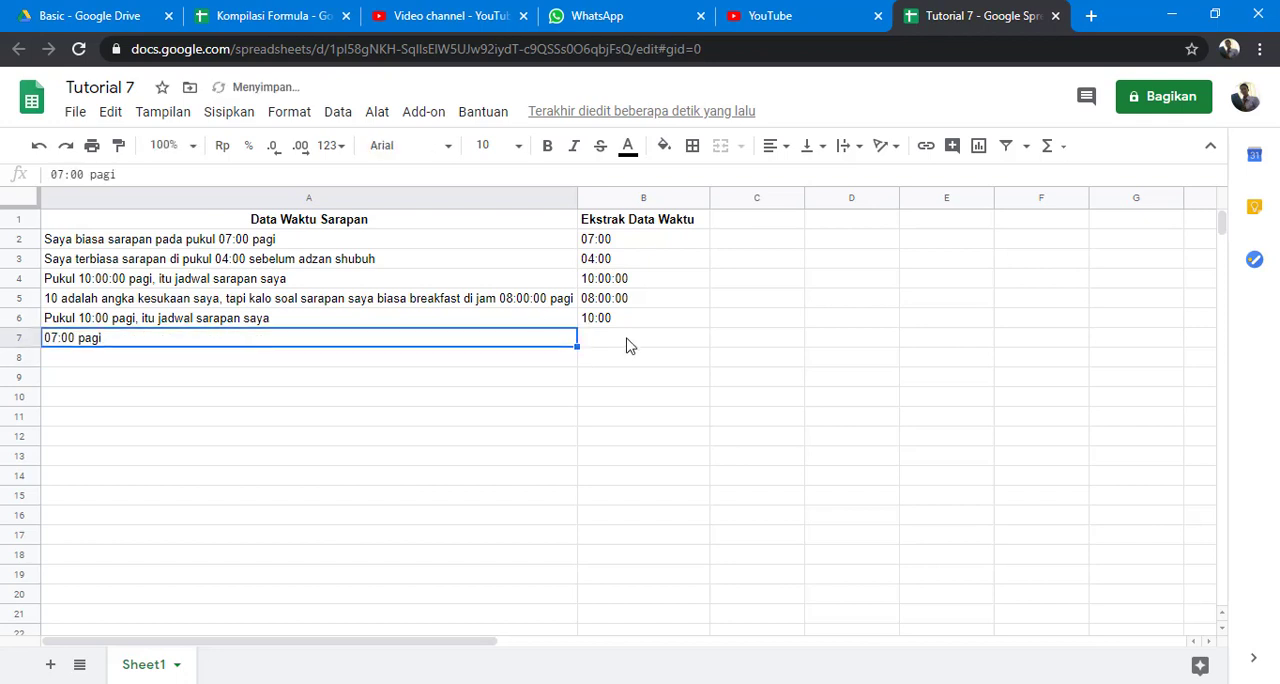
{"action": "left_click", "coordinate": [641, 250]}
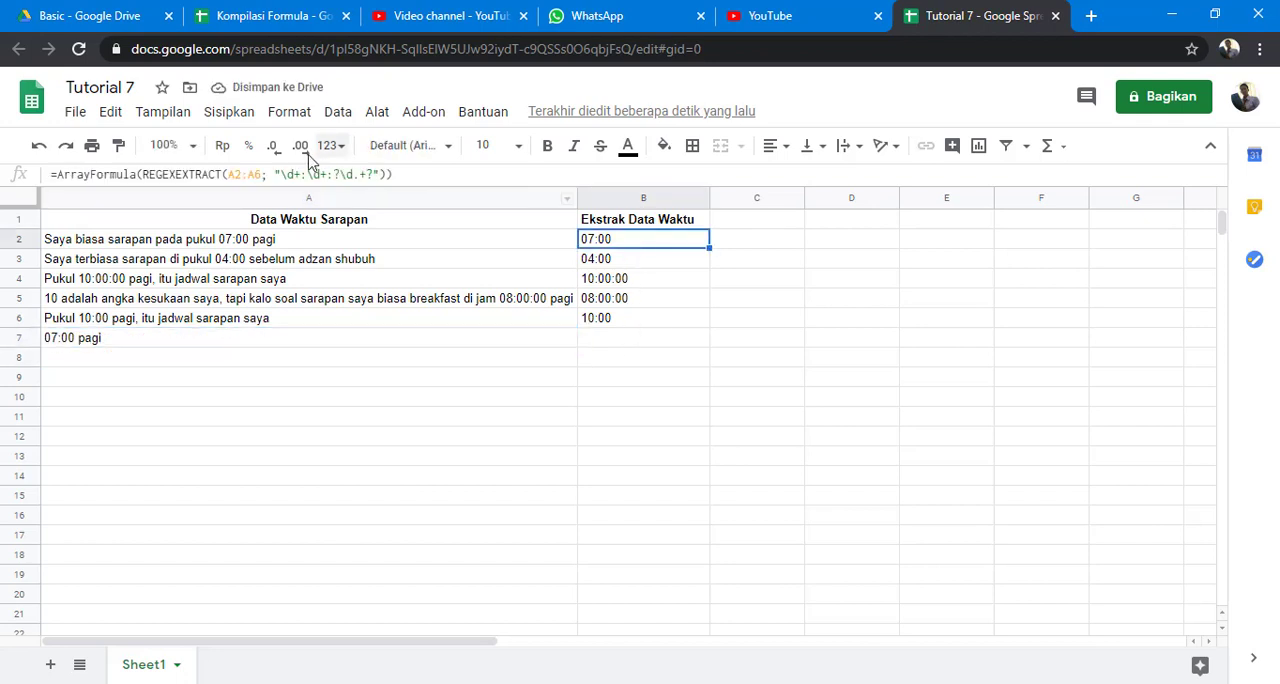
{"action": "left_click", "coordinate": [262, 175]}
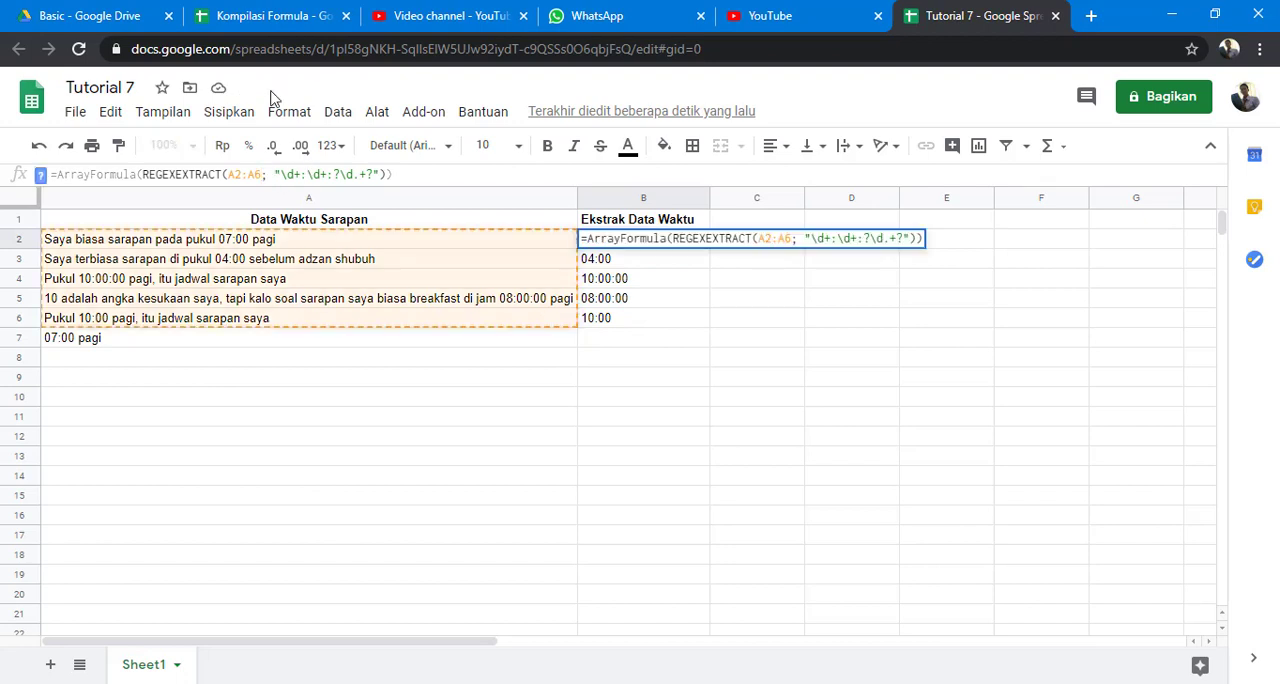
{"action": "key", "text": "BackSpace"}
{"action": "key", "text": "Return"}
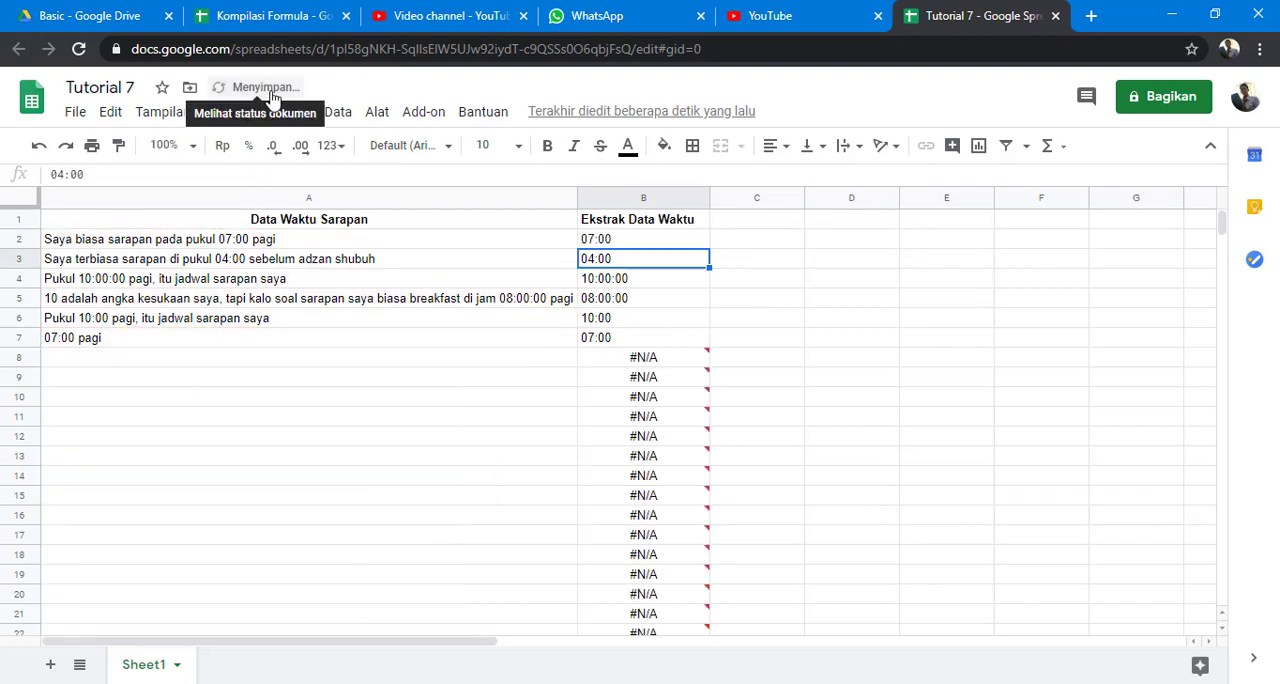
Wrap the REGEXEXTRACT call in the B2 array formula with IFNA to leave rows without a match blank.
{"action": "left_click", "coordinate": [643, 243]}
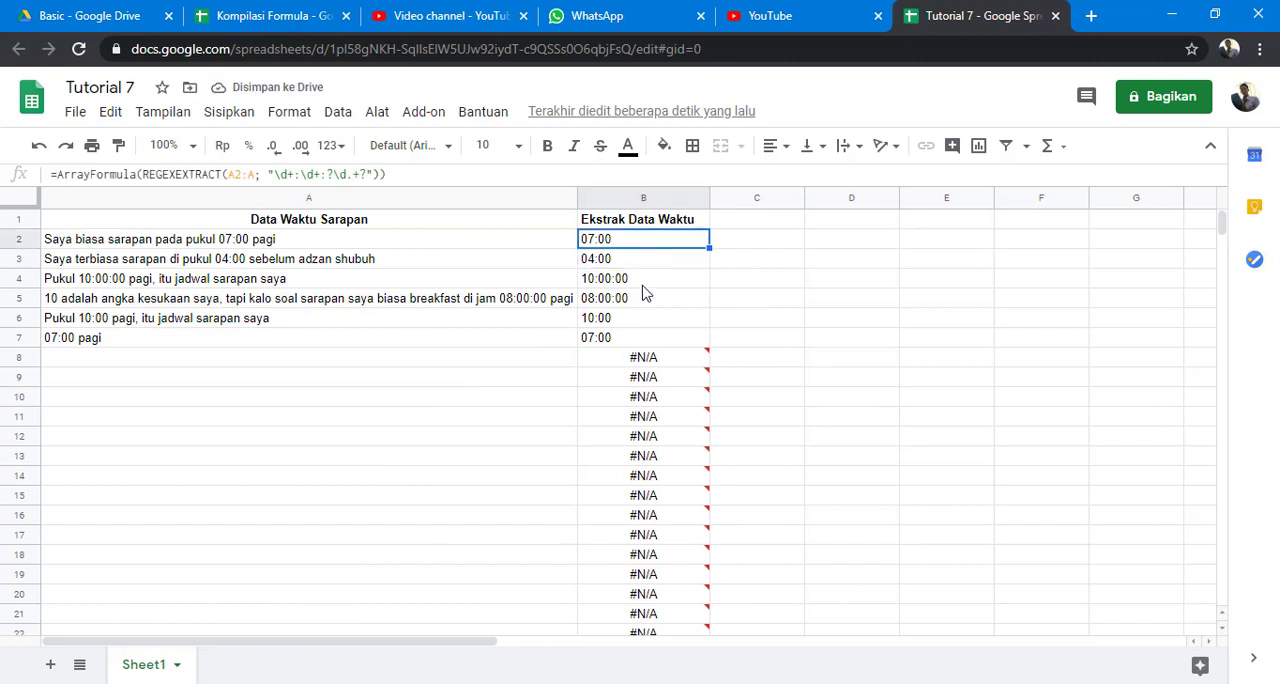
{"action": "left_click", "coordinate": [143, 174]}
{"action": "type", "text": "ifna"}
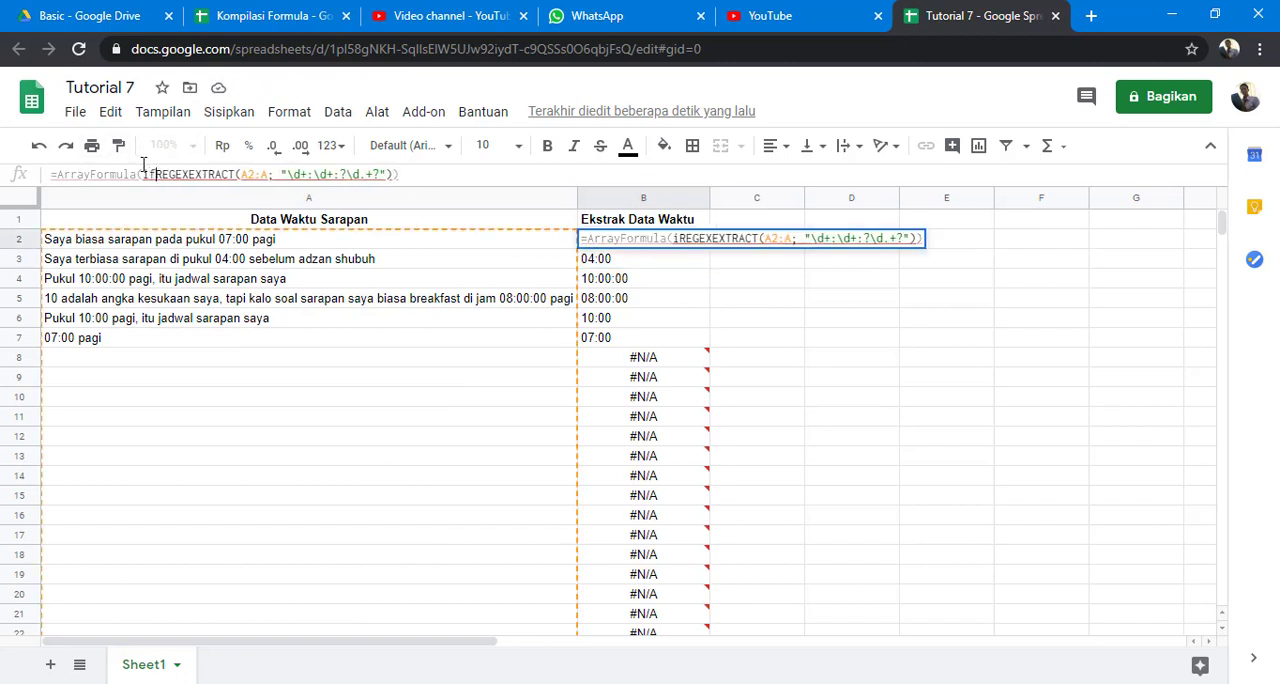
{"action": "type", "text": "("}
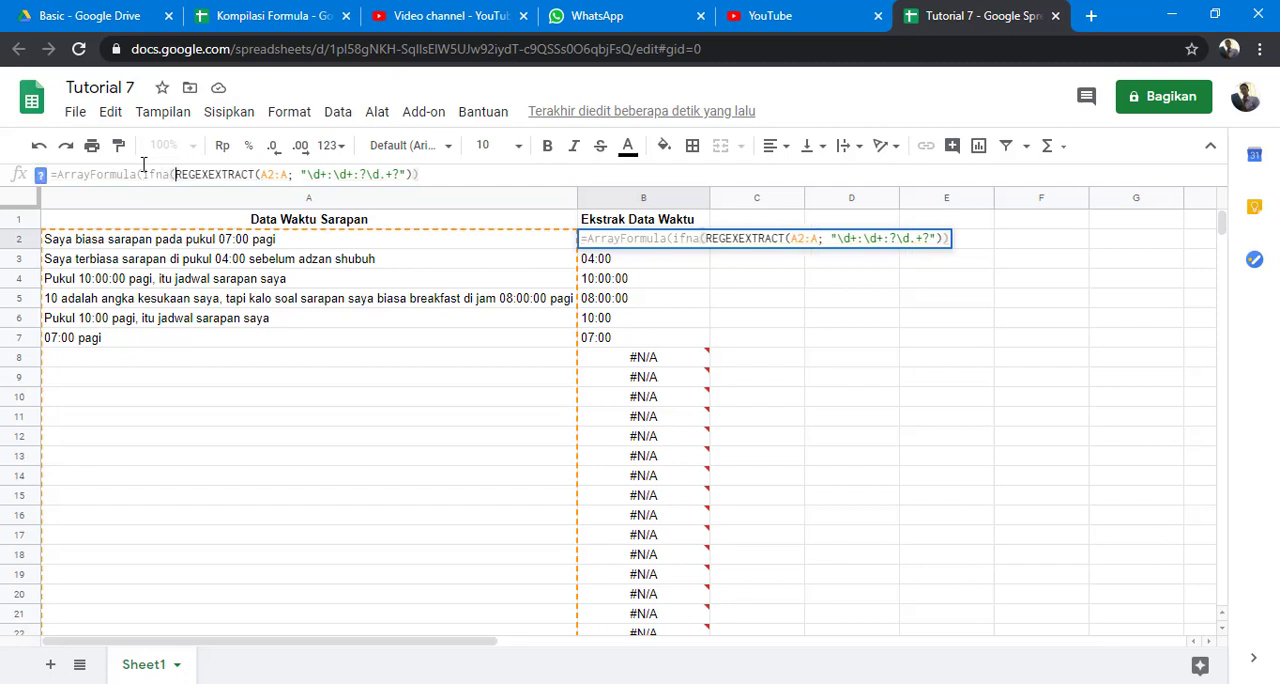
{"action": "key", "text": "Return"}
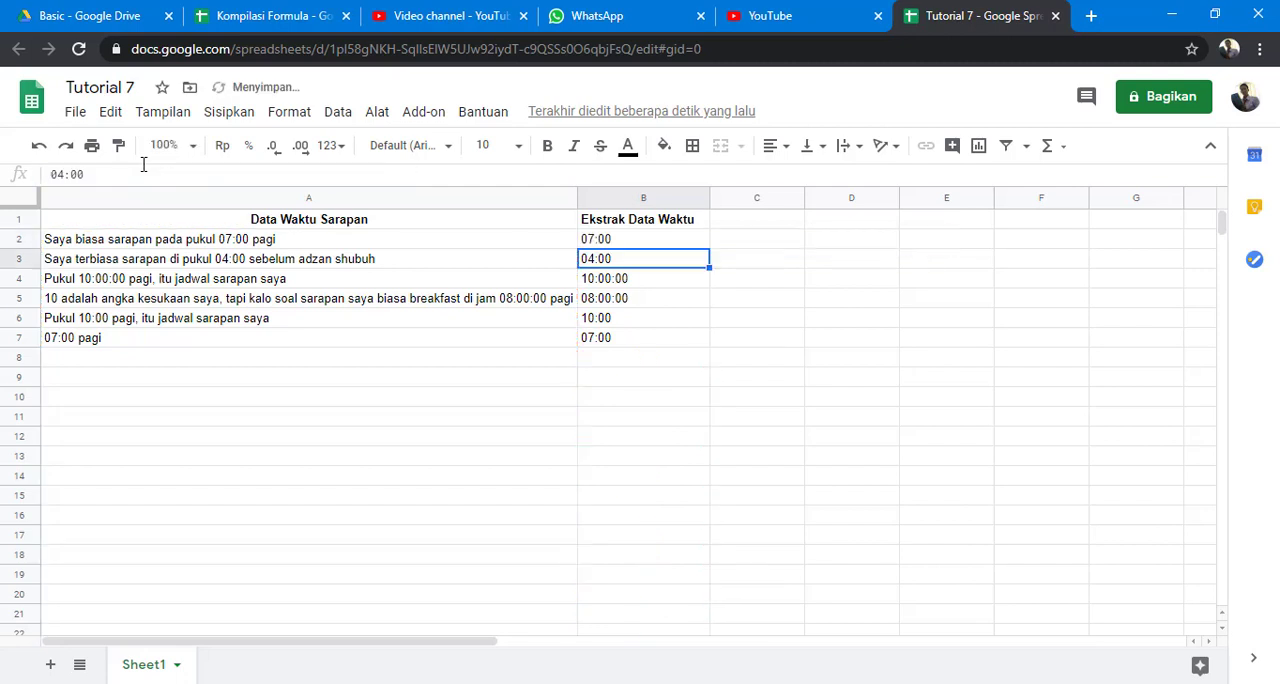
{"action": "key", "text": "Up"}
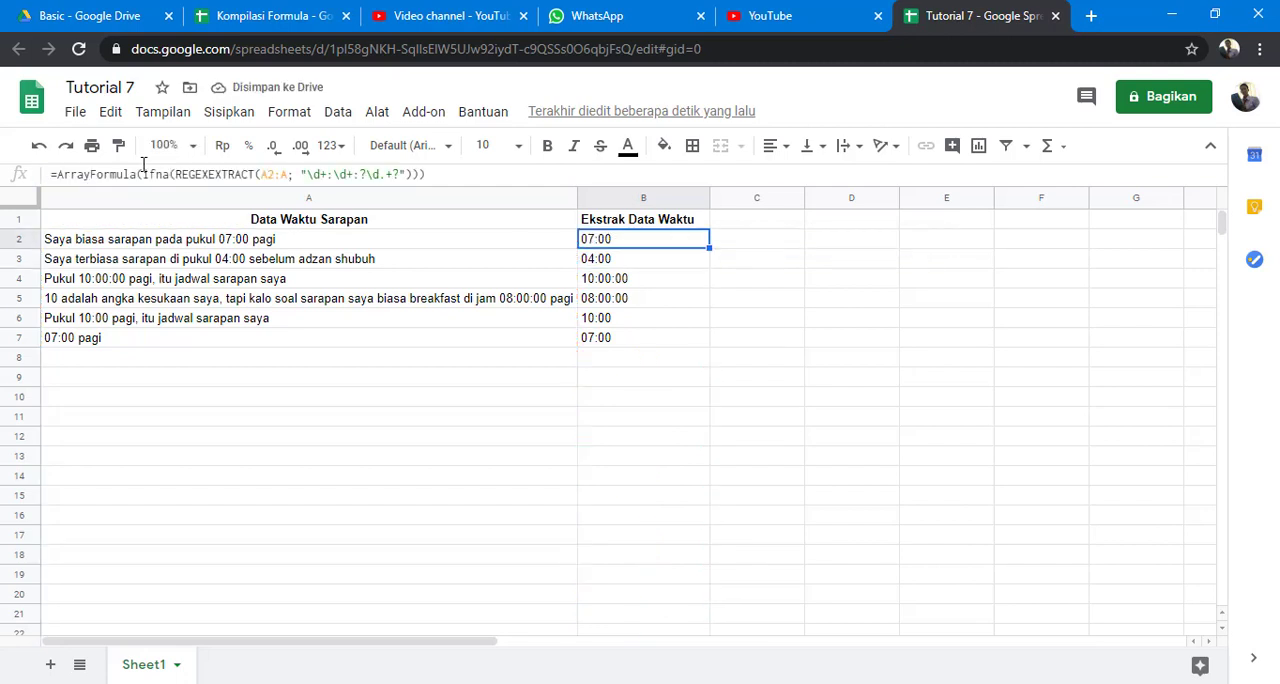